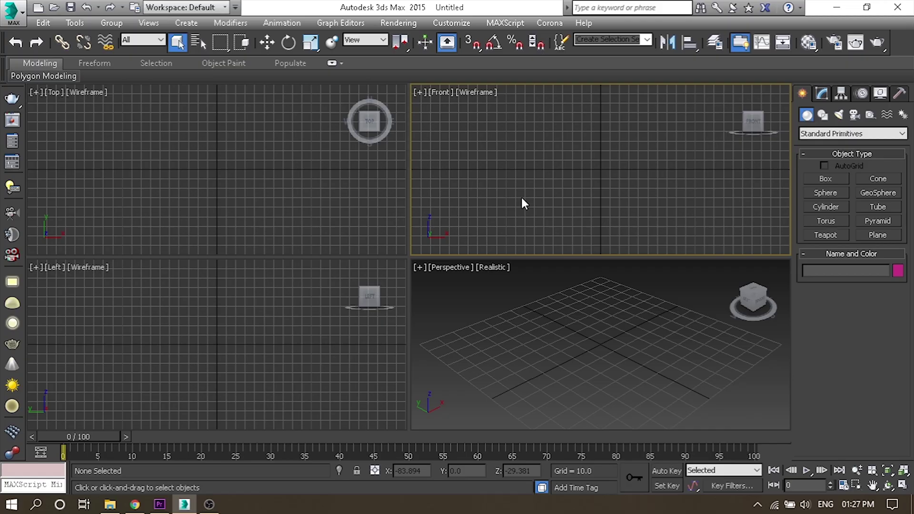
Step: Make the Perspective viewport active in the empty untitled scene
left_click(551, 352)
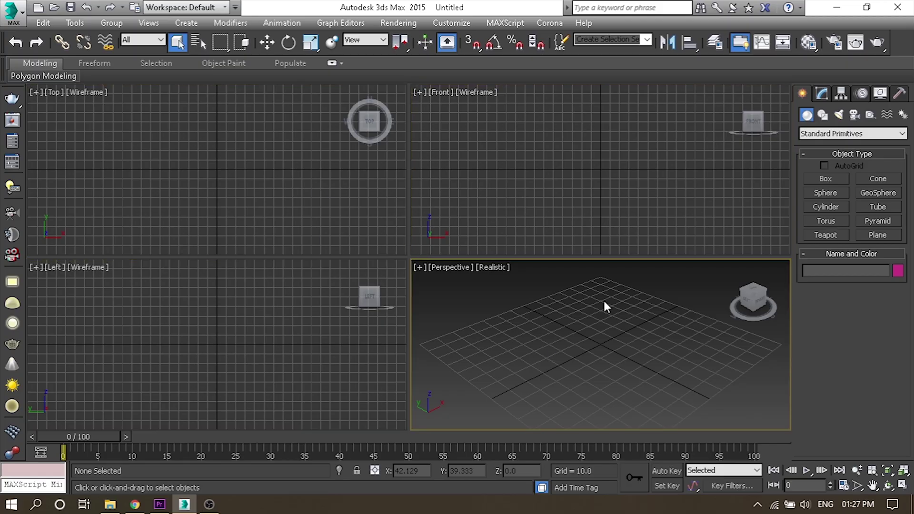
Step: Draw a box primitive in the maximized Perspective view
left_click(836, 179)
key("alt+w")
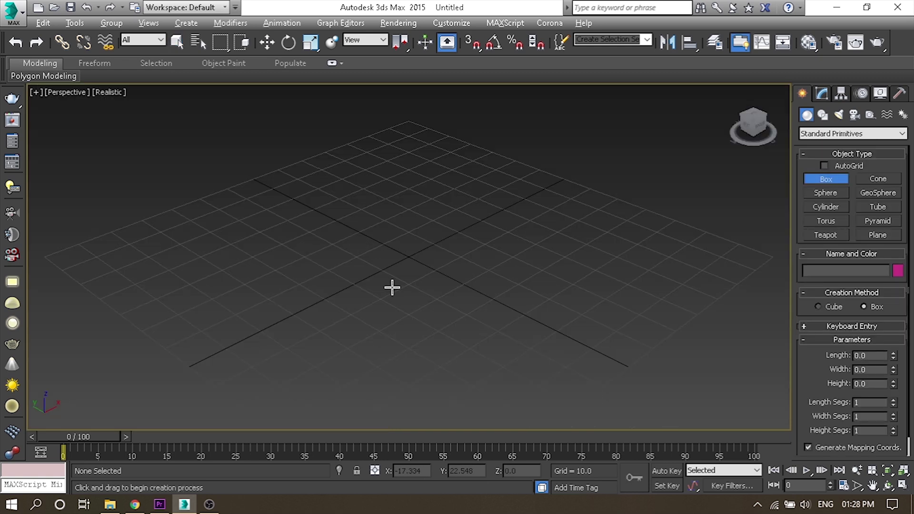
left_click_drag(313, 257, 547, 247)
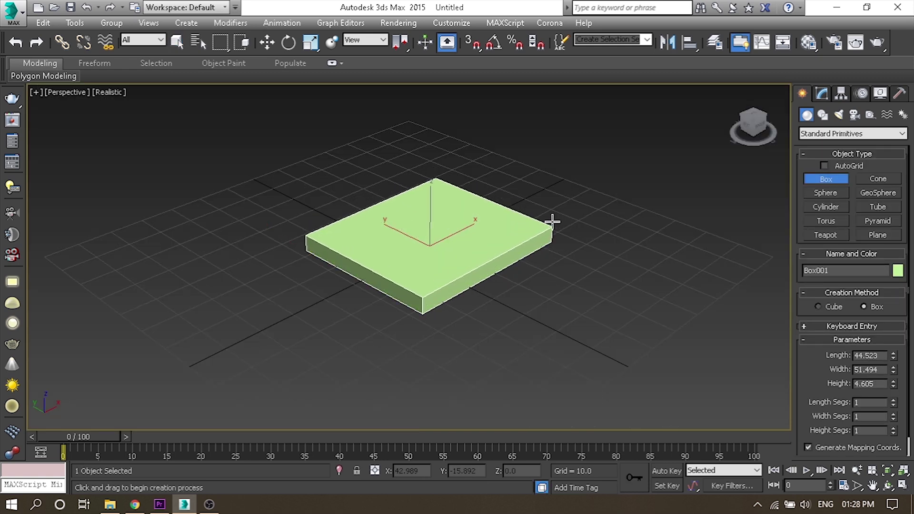
left_click(564, 196)
Step: Set the box to Length 40, Width 40 and Height 10
left_click(822, 92)
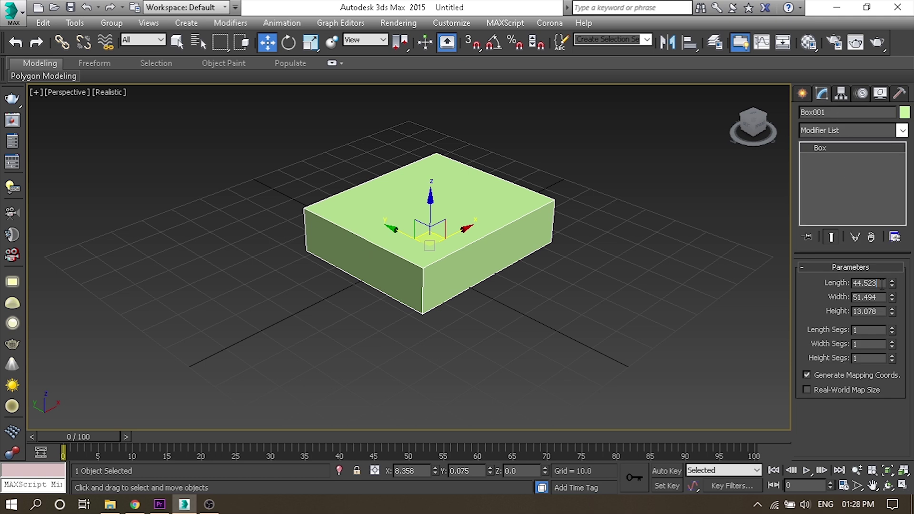
type("40")
key("Tab")
type("40")
key("Tab")
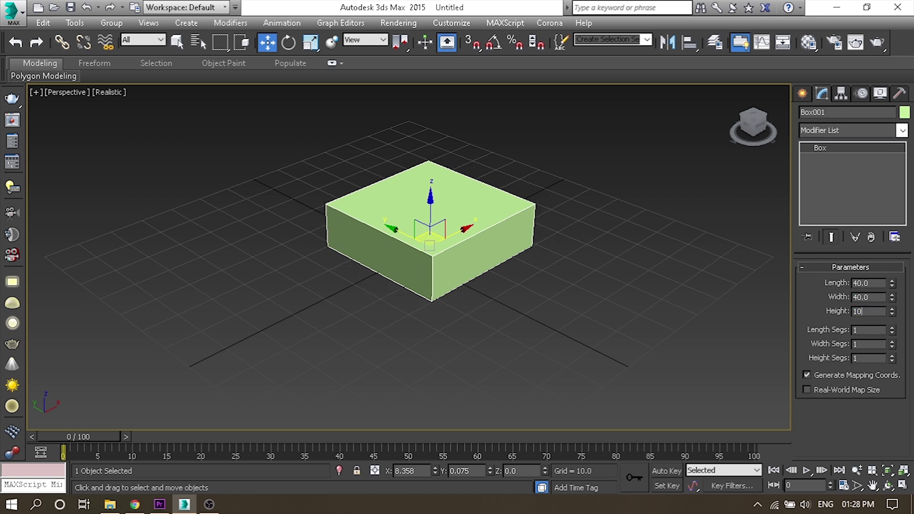
type("0")
key("Return")
Step: Zero the box's X and Y position and convert it to Editable Poly
right_click(435, 470)
scroll(476, 322, "up", 5)
right_click(490, 470)
scroll(419, 314, "down", 5)
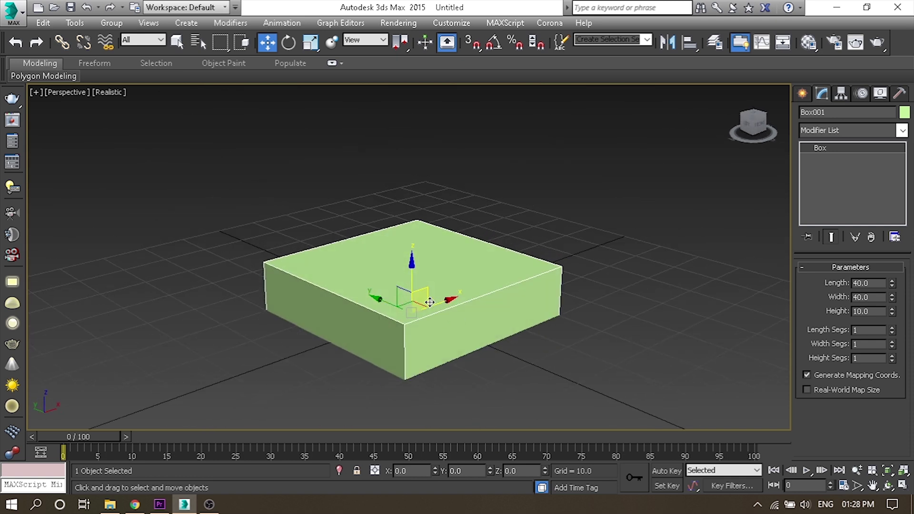
scroll(433, 290, "up", 3)
right_click(442, 269)
left_click(596, 408)
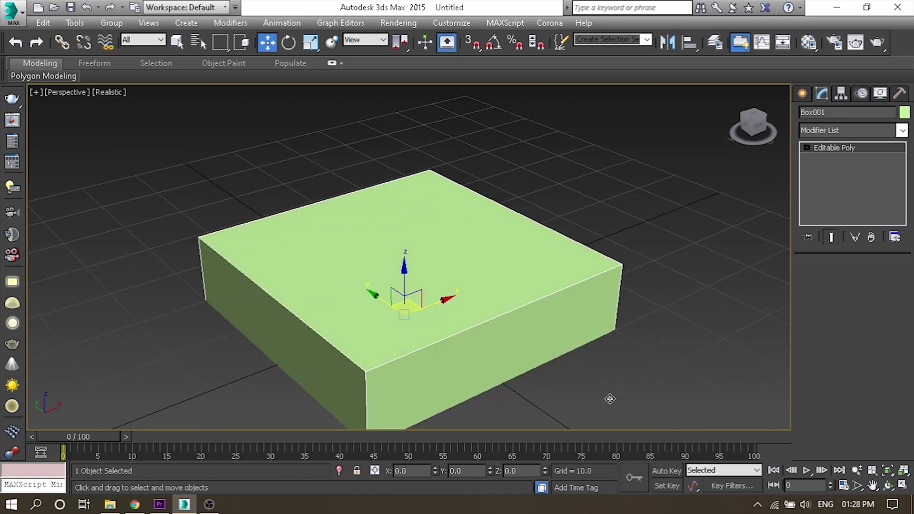
Step: Connect the top edges with 2 segments, pinched about 90 toward the box sides
key("2")
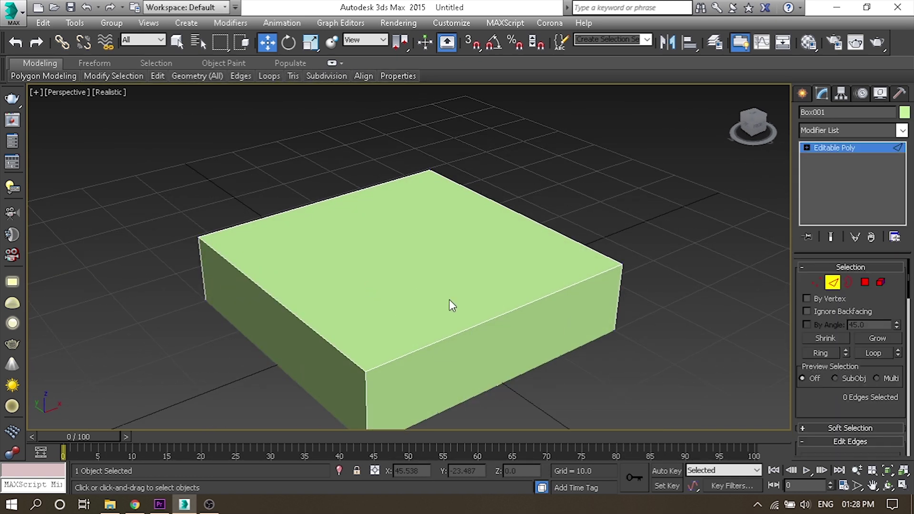
scroll(449, 302, "down", 3)
scroll(489, 273, "up", 2)
right_click(410, 288)
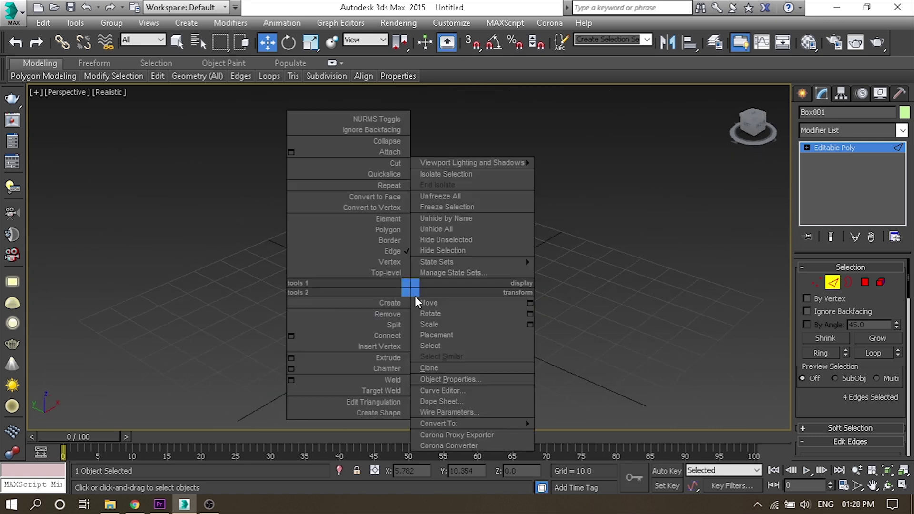
scroll(411, 292, "up", 4)
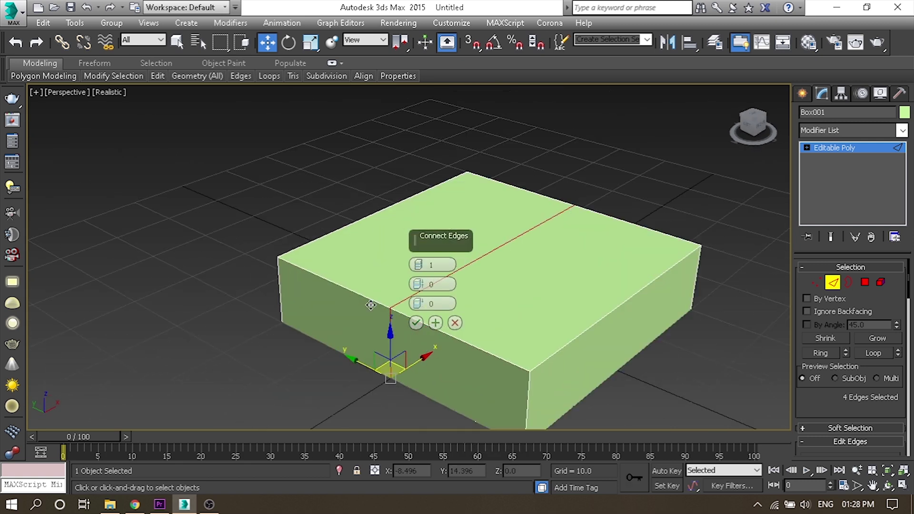
scroll(353, 308, "up", 2)
mouse_move(419, 284)
left_mouse_down()
mouse_move(408, 49)
mouse_move(442, 32)
left_mouse_up()
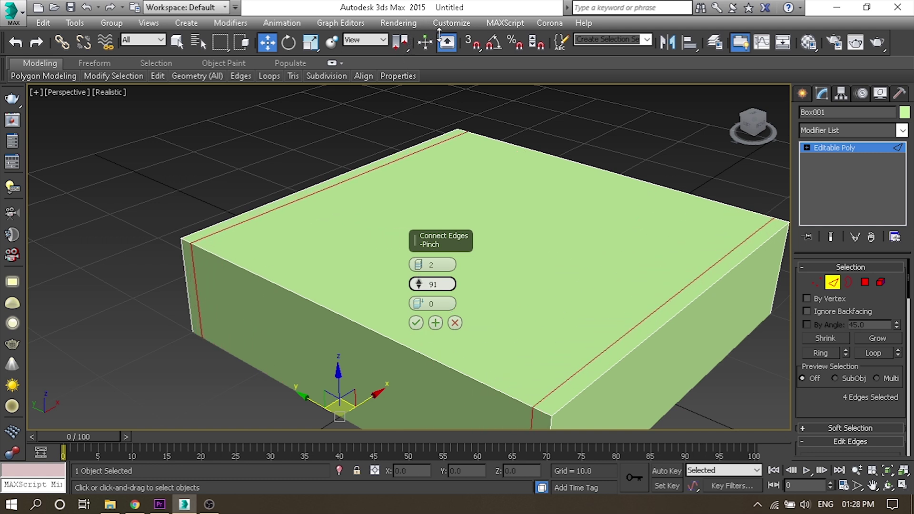
left_click(415, 323)
Step: Add the matching pinched edge pair in the other direction and select the inner top square
middle_click_drag(530, 262, 490, 373, "alt")
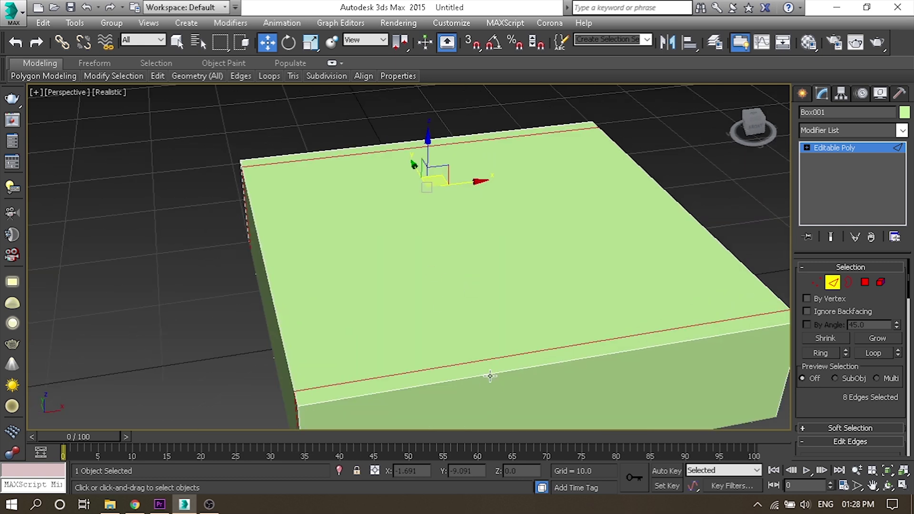
right_click(363, 180)
left_click(252, 239)
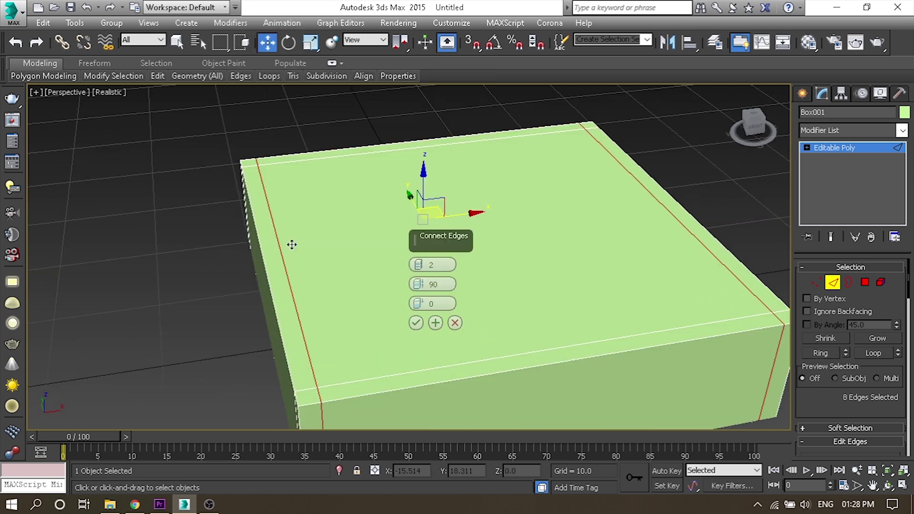
left_click(416, 323)
mouse_move(415, 323)
middle_mouse_down("alt")
mouse_move(291, 261)
mouse_move(322, 224)
mouse_move(389, 188)
middle_mouse_up("alt")
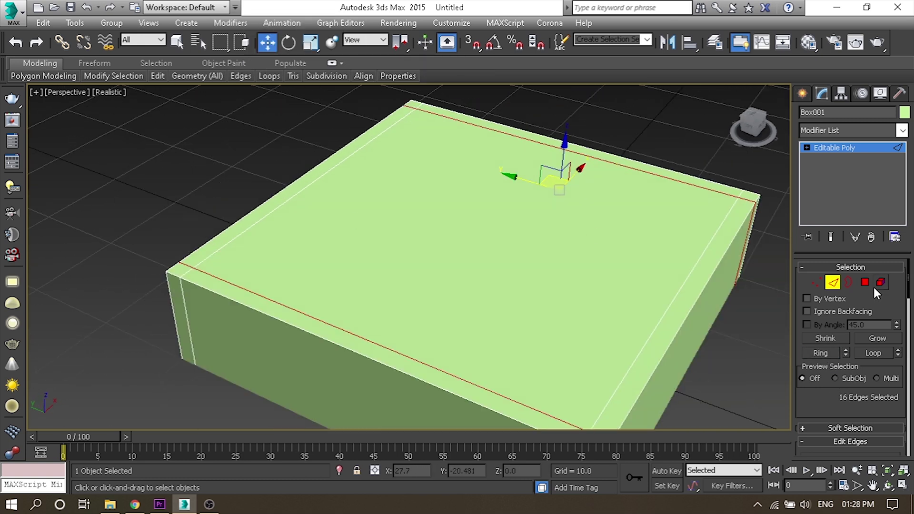
key("4")
left_click(389, 188)
right_click(484, 230)
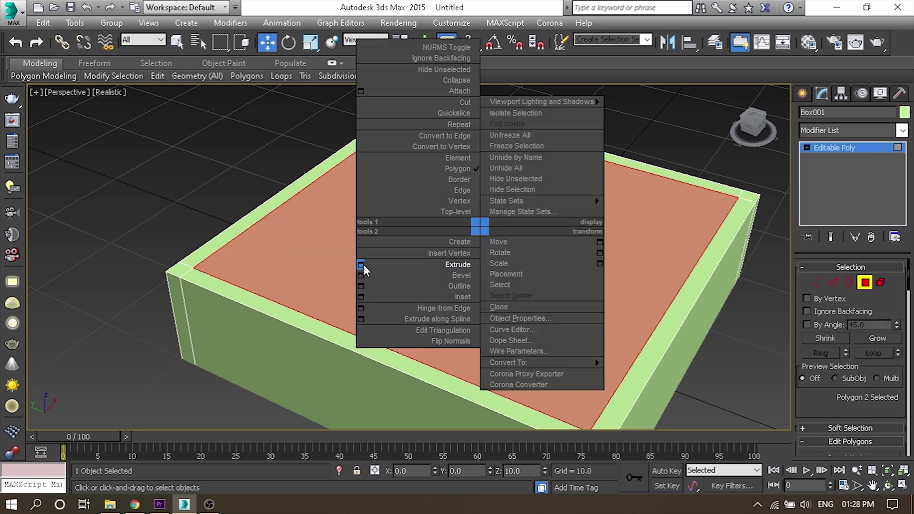
Step: Extrude the inner top square by -1.0 to form a shallow recess
left_click(364, 264)
left_click_drag(418, 284, 443, 284)
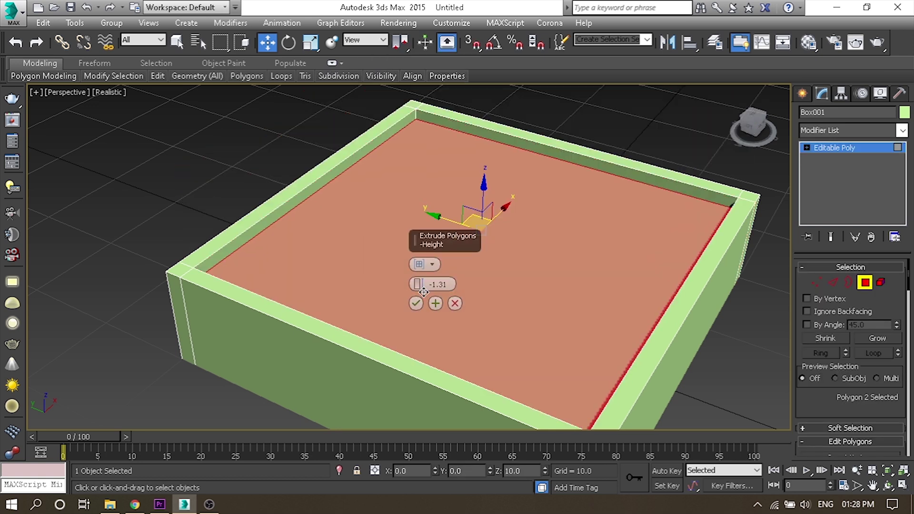
type("0")
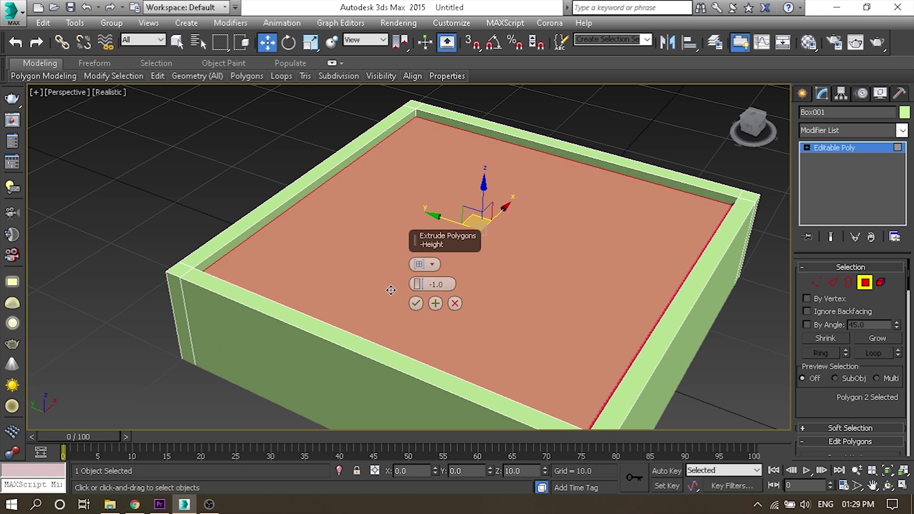
left_click(415, 303)
middle_click_drag(416, 279, 438, 327, "alt")
Step: Ring-select a set of edges across the box in Edge mode
key("2")
left_click(820, 353)
right_click(489, 330)
Step: Connect the edge ring with 1 segment, slid to 50, dividing the recess
left_click(372, 380)
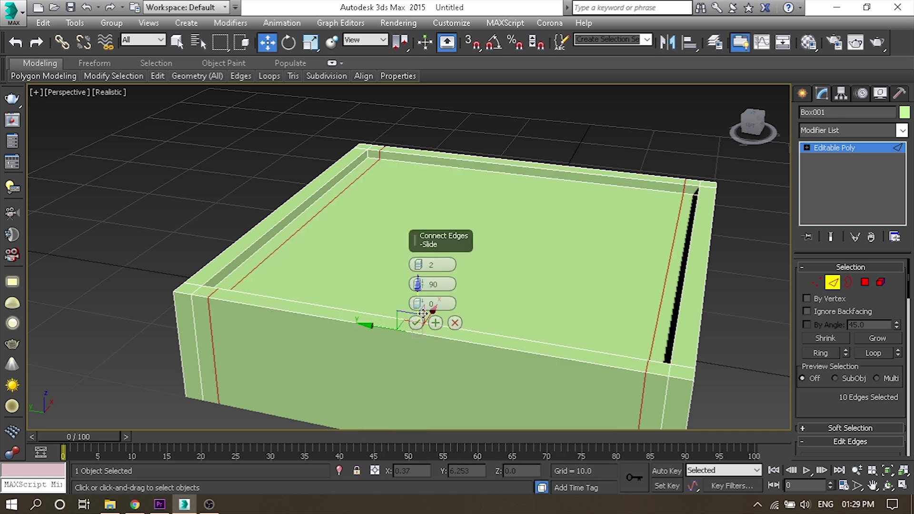
left_click_drag(423, 291, 429, 313)
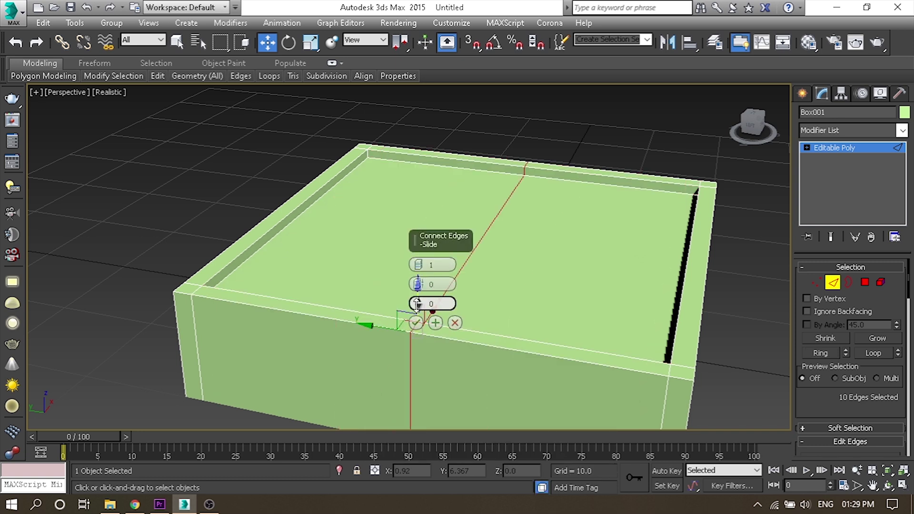
left_click_drag(422, 167, 437, 193)
type("50")
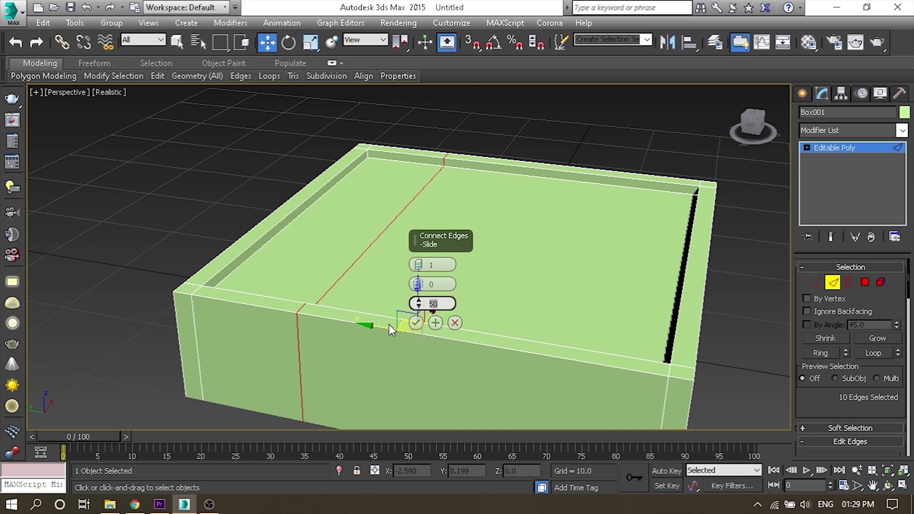
left_click(415, 323)
middle_click_drag(422, 329, 381, 285, "alt")
Step: Extrude the recessed floor polygon about -8.6 deep into a basin
left_click(865, 281)
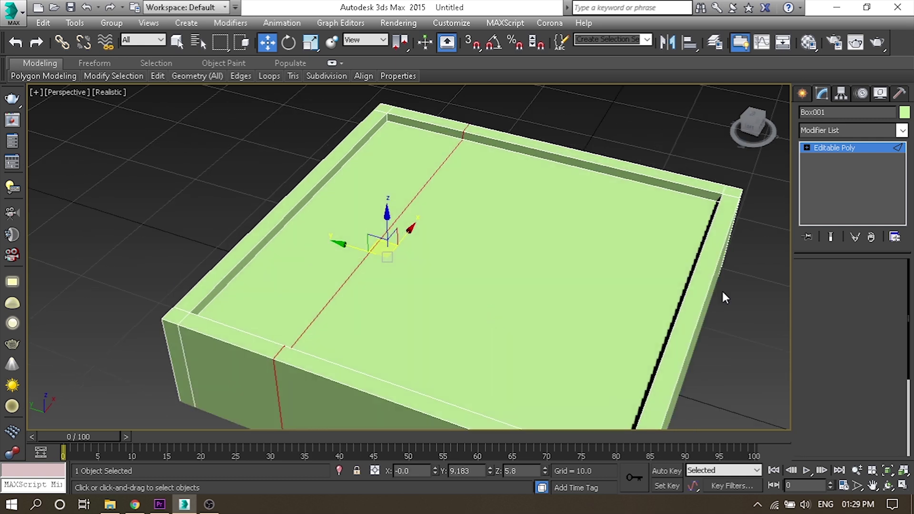
left_click(512, 280)
right_click(513, 279)
left_click(388, 314)
mouse_move(419, 284)
left_mouse_down()
mouse_move(433, 324)
mouse_move(441, 284)
left_mouse_up()
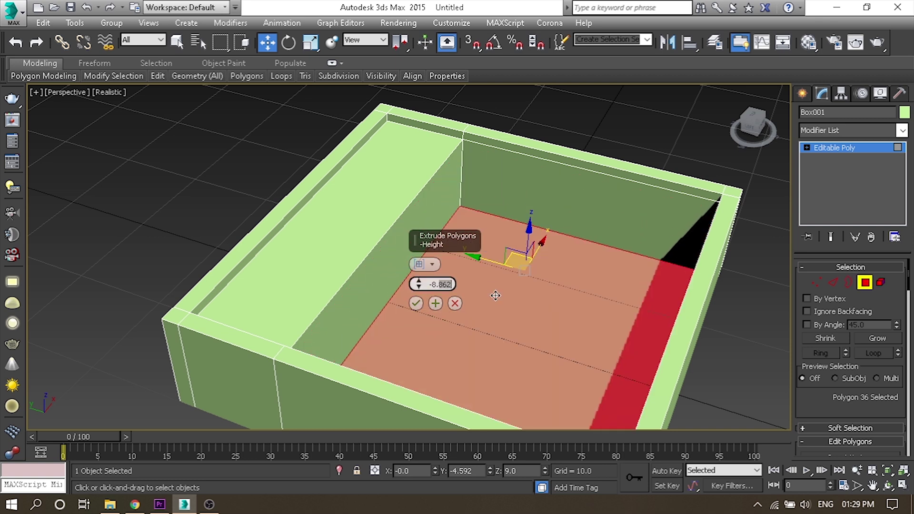
left_click(416, 304)
Step: Switch the viewport to plain shaded display, exit polygon mode and reselect the sink
left_click(109, 92)
left_click(138, 121)
middle_click_drag(347, 265, 355, 259, "alt")
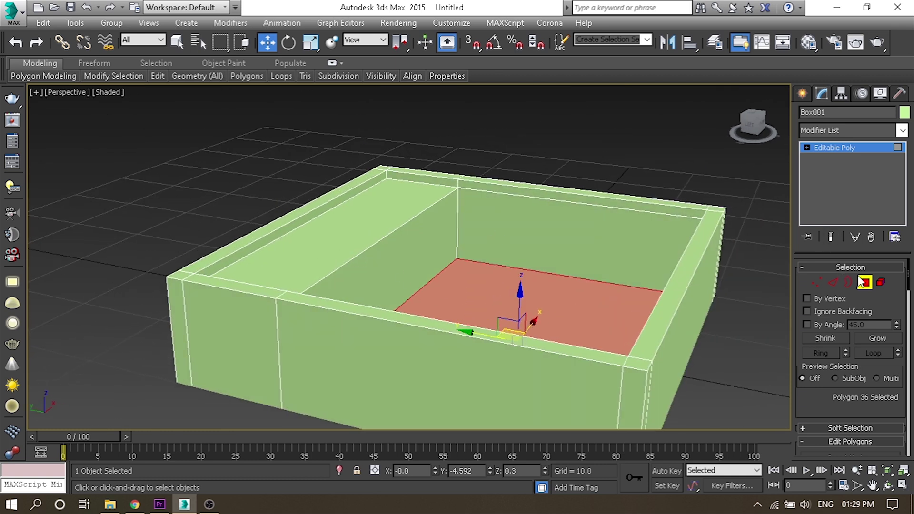
key("4")
left_click(764, 310)
middle_click_drag(763, 310, 614, 383, "alt")
left_click(614, 383)
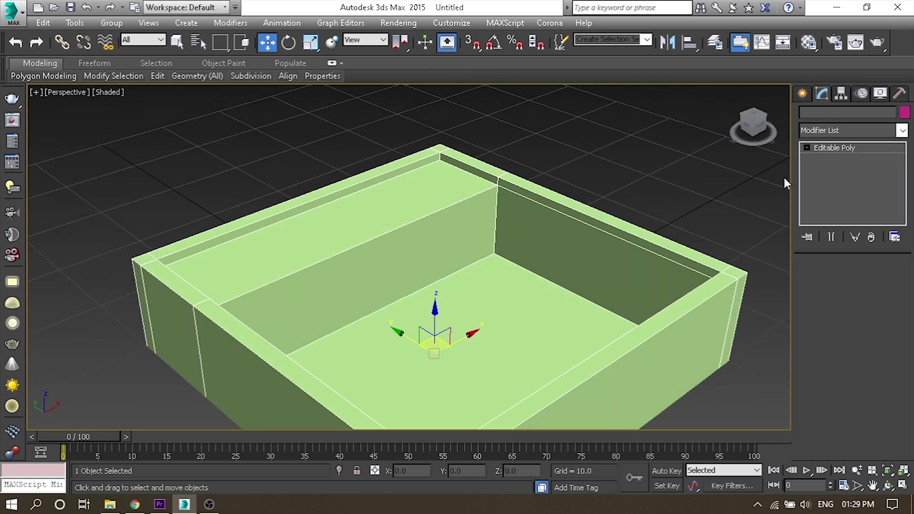
Step: Add a TurboSmooth modifier, then return to Editable Poly edge editing
left_click(833, 129)
left_click(838, 272)
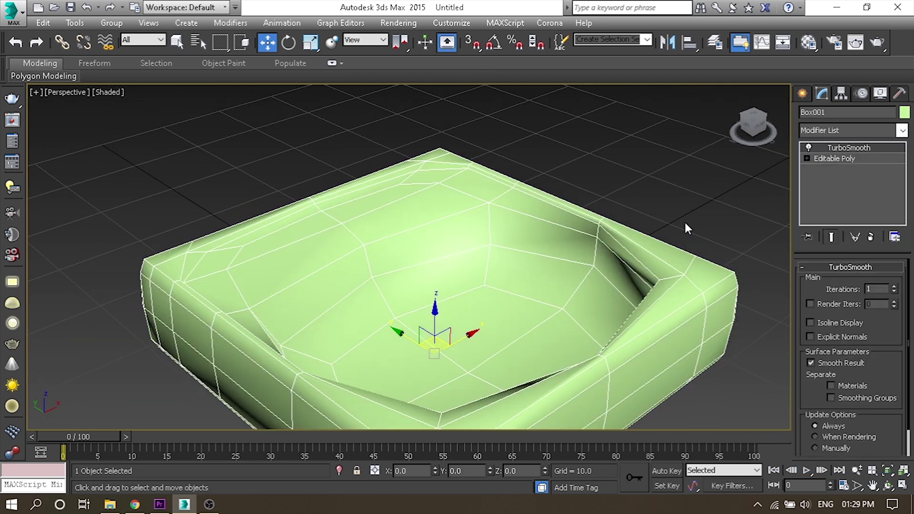
left_click(853, 159)
key("2")
scroll(327, 301, "up", 2)
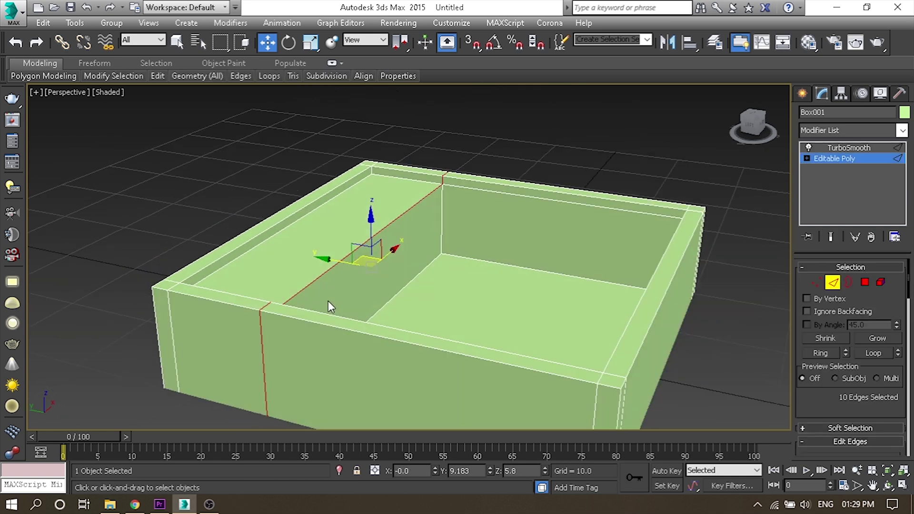
scroll(196, 304, "up", 3)
Step: Add back-rim support edges: ring-connect with 2 segments, pinch 85
left_click(202, 291)
left_click(811, 354)
right_click(244, 322)
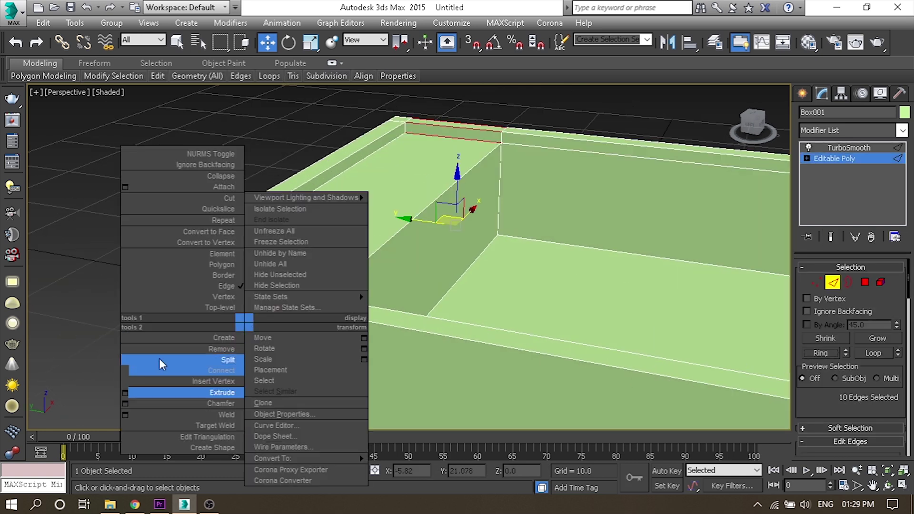
left_click(124, 370)
left_click_drag(418, 284, 427, 48)
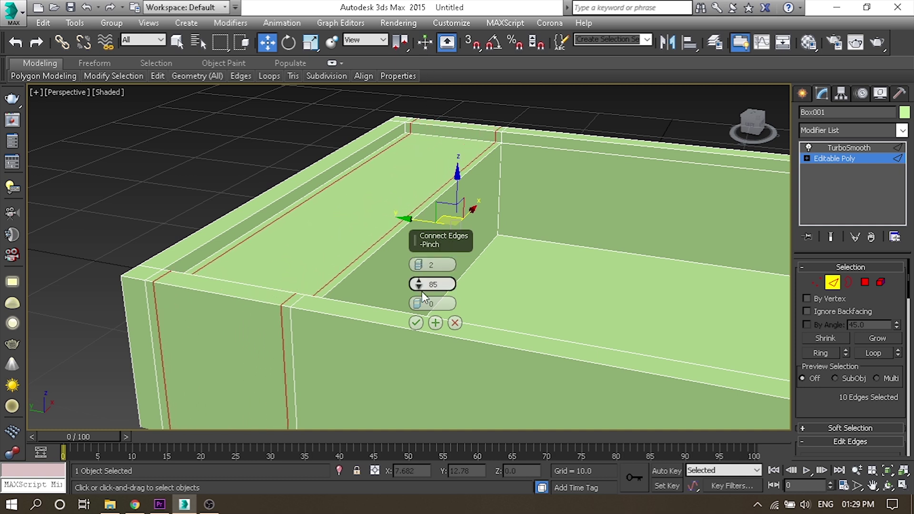
left_click(416, 323)
Step: Add front-rim support edges on a 14-edge ring: 2 segments, pinch 51
left_click(297, 299)
left_click(812, 354)
right_click(320, 267)
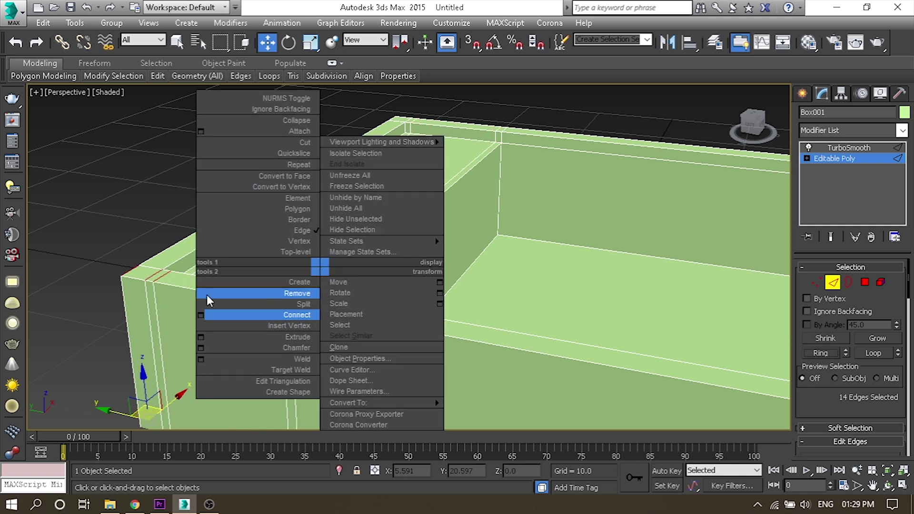
left_click(201, 315)
left_click_drag(417, 286, 424, 330)
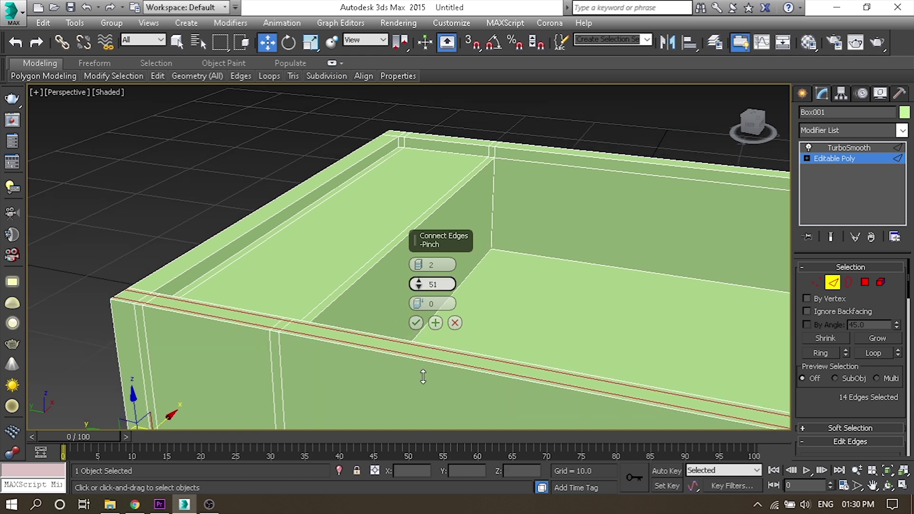
left_click(416, 323)
left_click(144, 292)
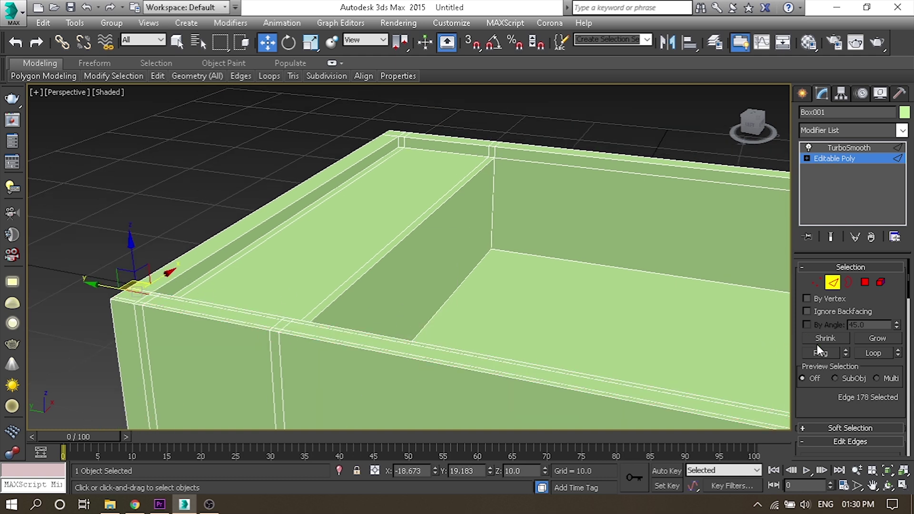
Step: Connect the selected edge rings at the wall corners to add support loops
right_click(246, 217)
left_click(128, 265)
left_click(414, 320)
left_click(497, 148)
key("z")
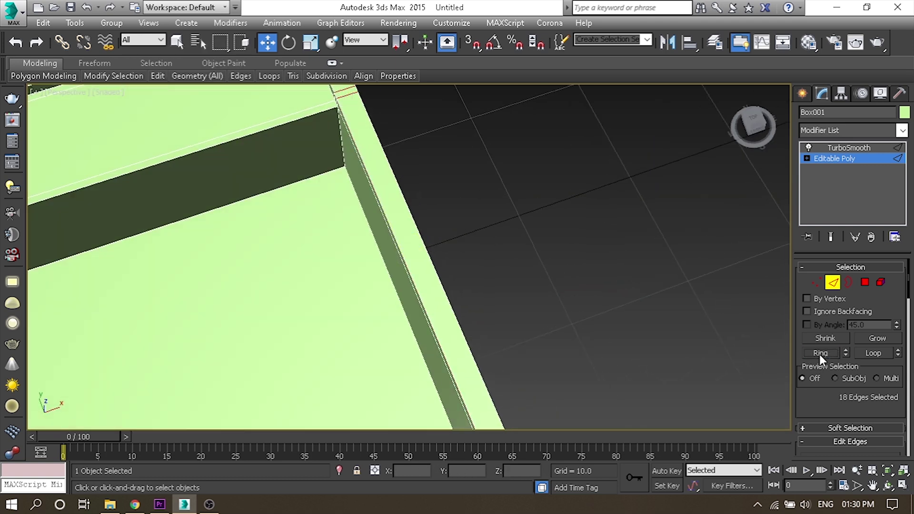
right_click(390, 227)
left_click(326, 266)
left_click(415, 320)
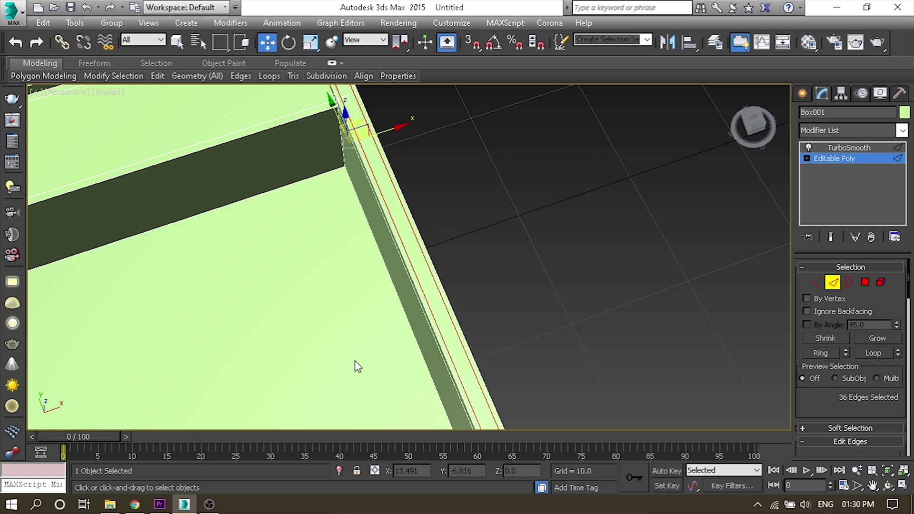
Step: Add another set of connecting edge loops around the box's outer corner
middle_click_drag(356, 367, 588, 148, "alt")
right_click(619, 245)
left_click(504, 291)
left_click(416, 321)
key("z")
middle_click_drag(638, 251, 566, 256)
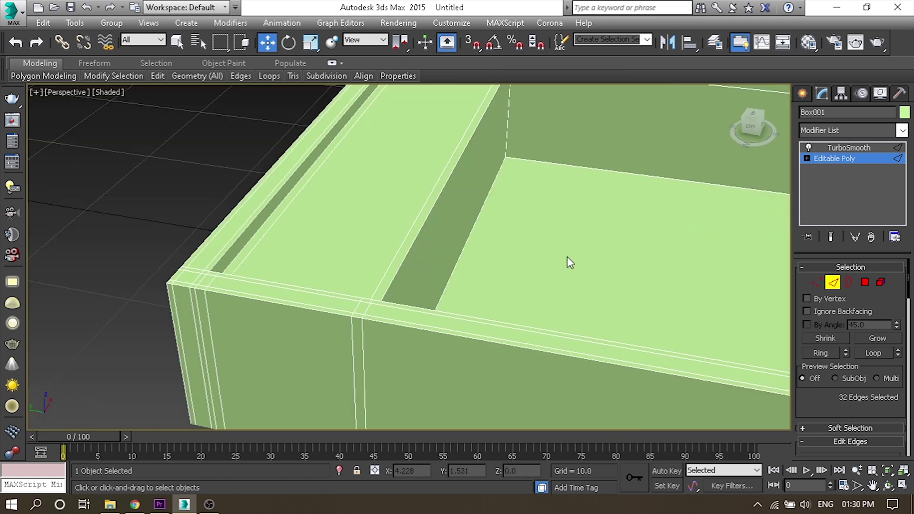
Step: Connect the inner-wall edge ring, pinching the new edges toward the corner
left_click(818, 352)
right_click(454, 229)
left_click(367, 271)
left_click_drag(424, 288, 407, 182)
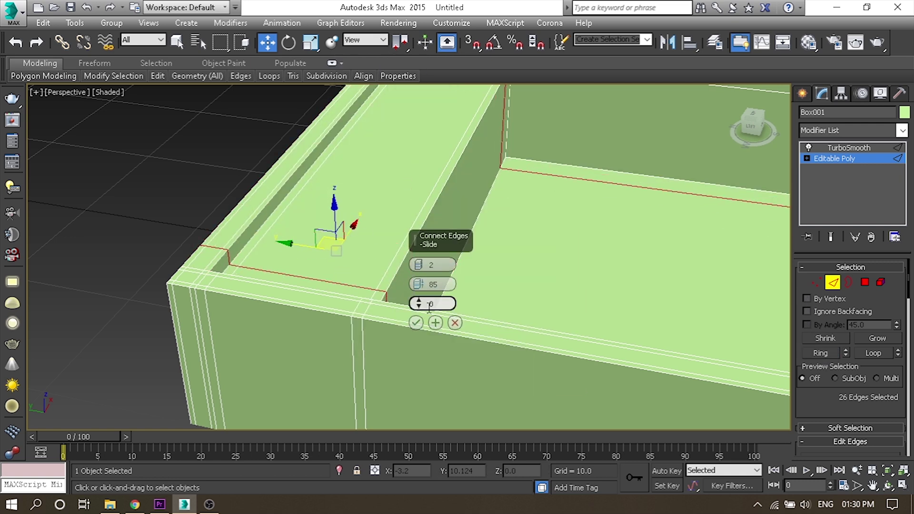
left_click(415, 323)
Step: Select another edge ring and connect it with new support loops
middle_click_drag(430, 290, 424, 349, "alt")
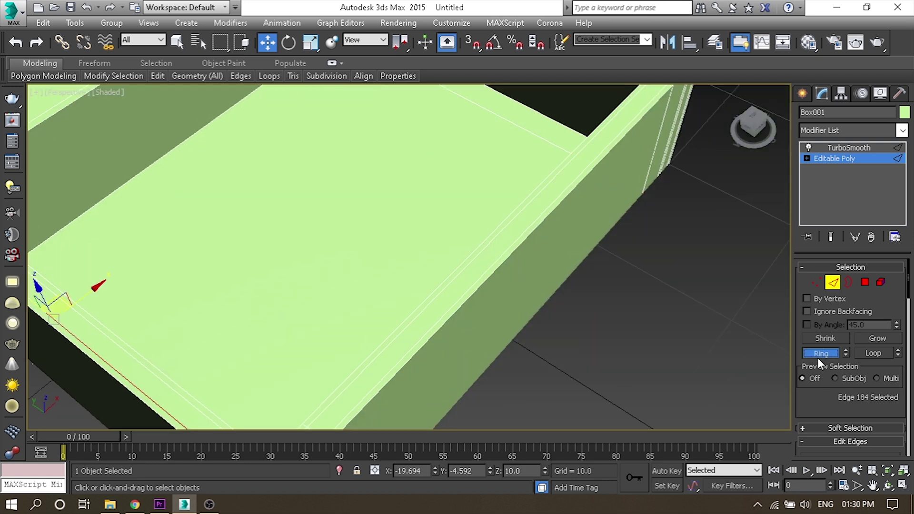
left_click(817, 358)
scroll(404, 286, "down", 5)
right_click(405, 300)
left_click(285, 346)
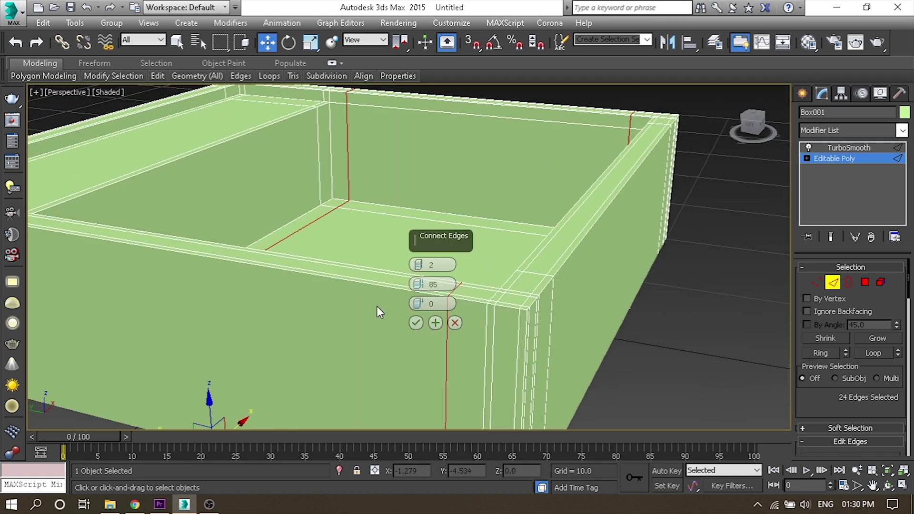
left_click(415, 322)
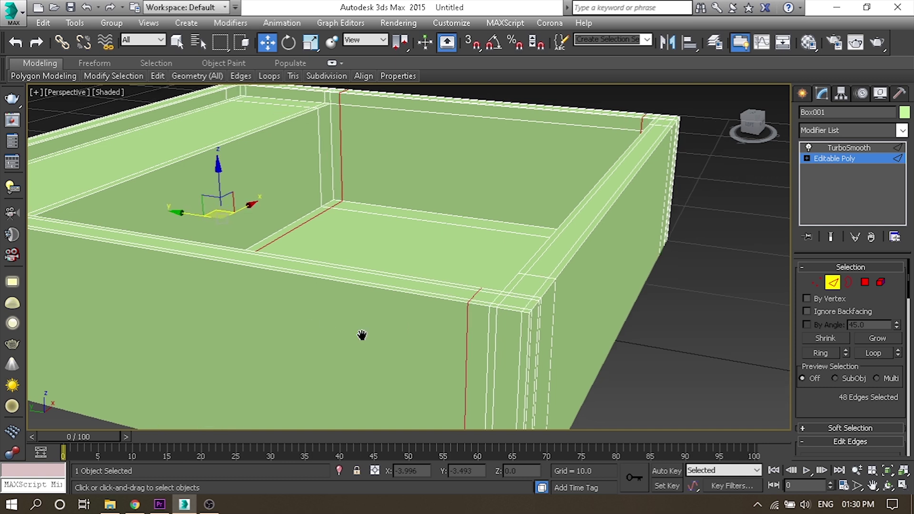
Step: Add horizontal support loops across the front wall's edge ring
middle_click_drag(364, 336, 476, 230, "alt")
scroll(473, 224, "down", 5)
scroll(398, 290, "up", 3)
mouse_move(398, 289)
middle_mouse_down("alt")
mouse_move(443, 382)
mouse_move(485, 346)
middle_mouse_up("alt")
left_click(390, 255)
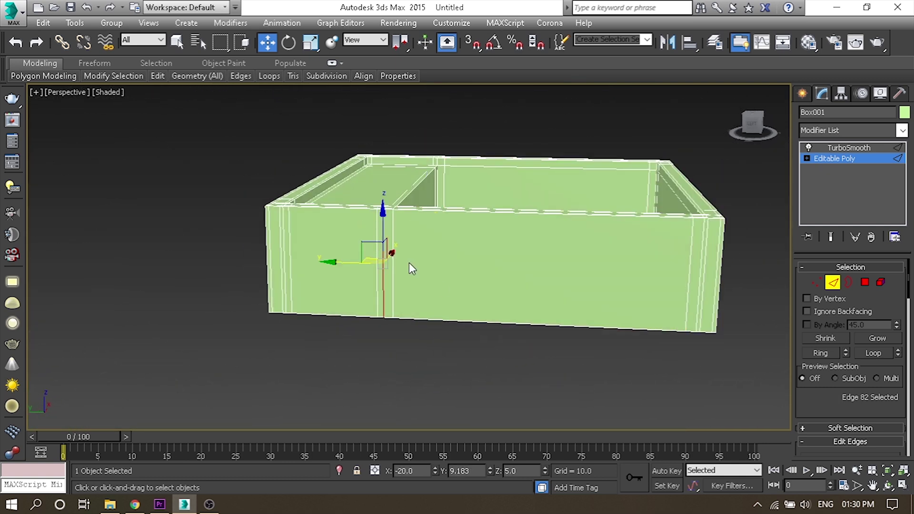
left_click(820, 352)
right_click(534, 212)
left_click(418, 266)
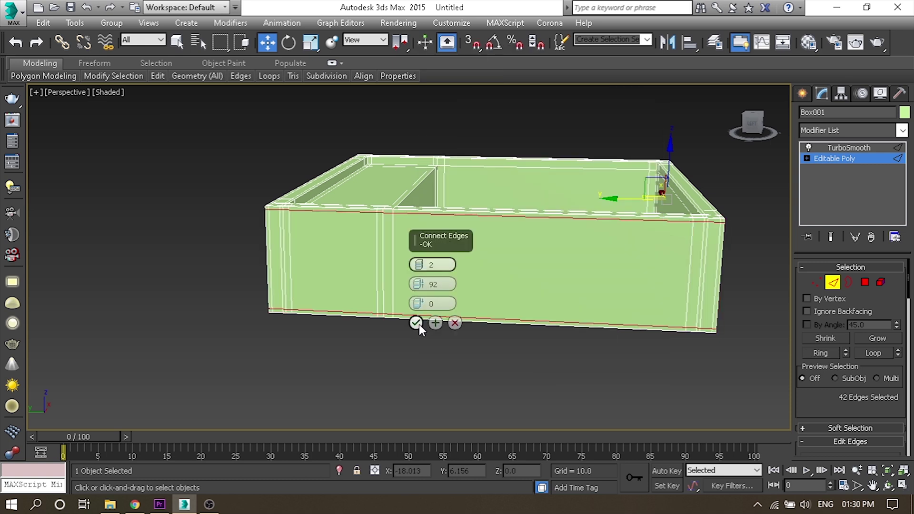
left_click(416, 323)
Step: Deselect the box and orbit around it to preview the smoothing
middle_click_drag(419, 324, 431, 318, "alt")
left_click(835, 284)
left_click(669, 320)
mouse_move(669, 321)
middle_mouse_down("alt")
mouse_move(526, 306)
mouse_move(533, 271)
middle_mouse_up("alt")
scroll(533, 272, "up", 5)
scroll(466, 261, "down", 5)
mouse_move(483, 330)
middle_mouse_down("alt")
mouse_move(422, 310)
mouse_move(365, 267)
middle_mouse_up("alt")
Step: Return to the base Editable Poly and connect one more edge ring across the walls
left_click(364, 267)
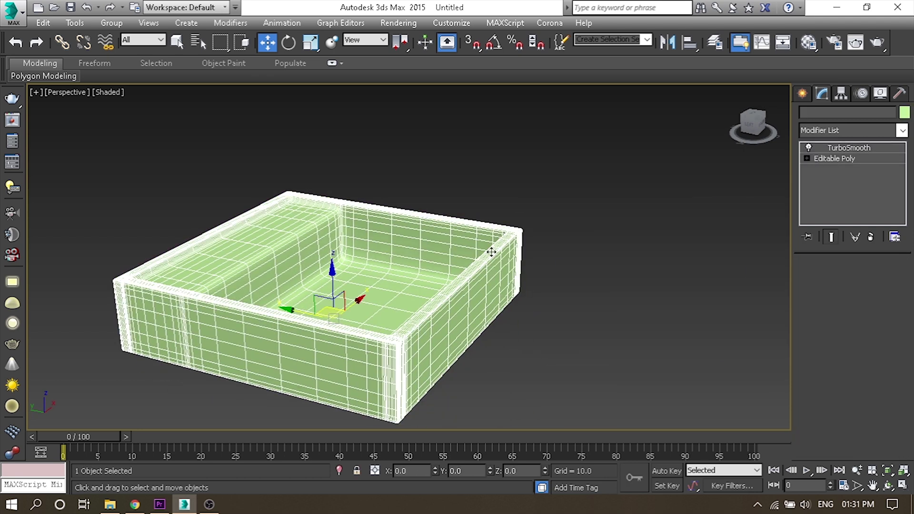
key("z")
left_click(845, 161)
scroll(414, 251, "up", 5)
scroll(590, 202, "up", 2)
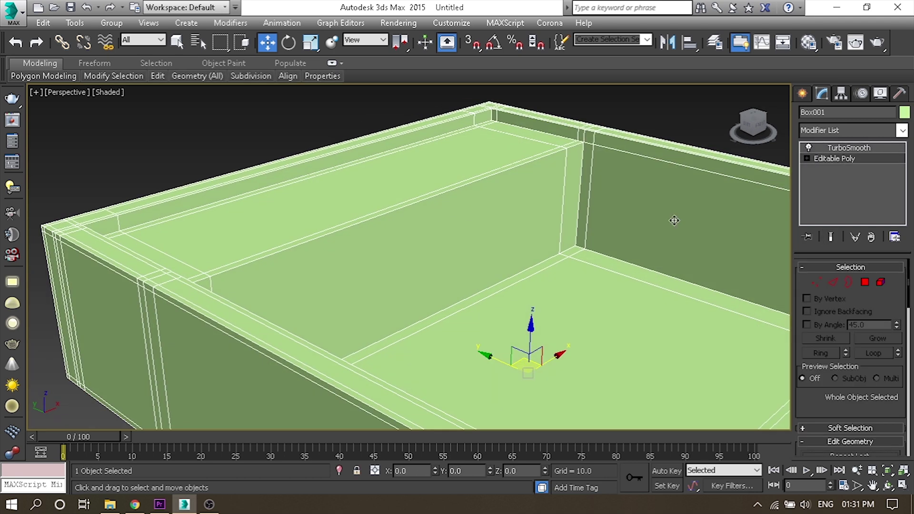
left_click(837, 282)
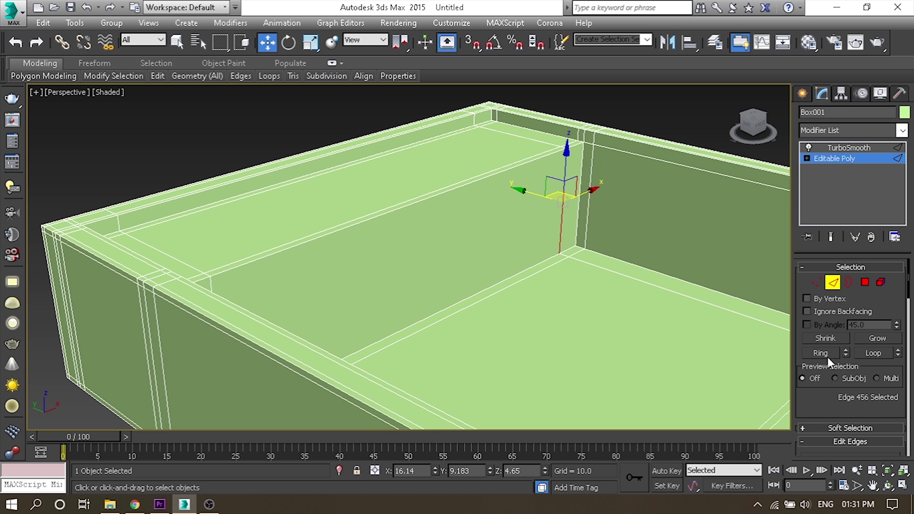
left_click(827, 353)
right_click(469, 254)
left_click(351, 300)
left_click(422, 324)
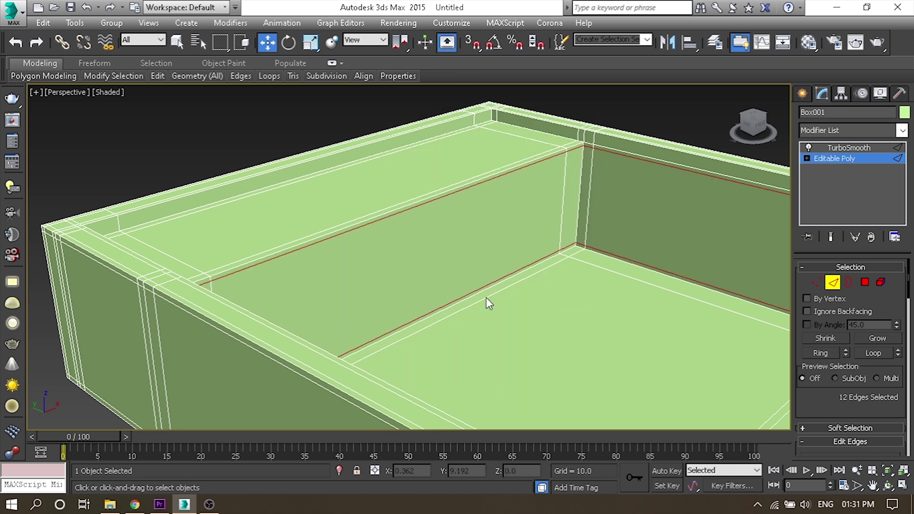
left_click(826, 282)
Step: Orbit around the smoothed sink basin to check its crisp corners
scroll(615, 203, "down", 5)
left_click(616, 204)
mouse_move(616, 204)
middle_mouse_down("alt")
mouse_move(284, 236)
mouse_move(386, 216)
middle_mouse_up("alt")
scroll(294, 169, "up", 5)
middle_click_drag(294, 170, 465, 306, "alt")
scroll(414, 265, "down", 4)
mouse_move(414, 265)
middle_mouse_down("alt")
mouse_move(401, 285)
mouse_move(418, 210)
middle_mouse_up("alt")
left_click(434, 246)
scroll(434, 247, "up", 4)
left_click(436, 149)
Step: Switch to the Top view and pick the Box primitive from Create
key("t")
left_click(801, 95)
left_click(826, 178)
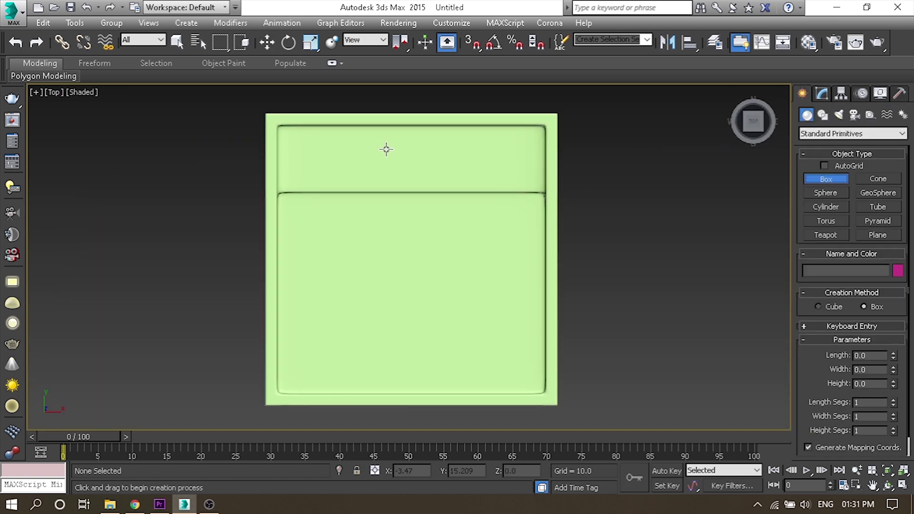
Step: Move the newly drawn box up above the basin in the Perspective view
key("F3")
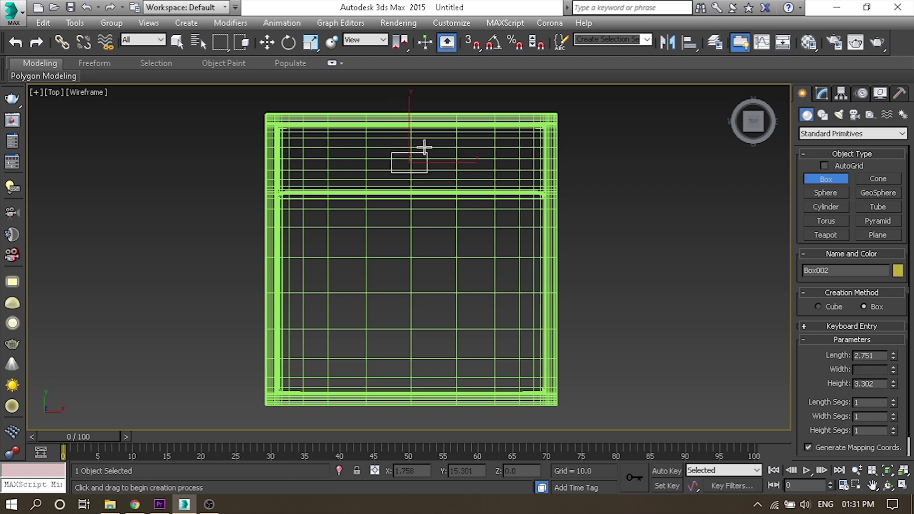
key("w")
key("f")
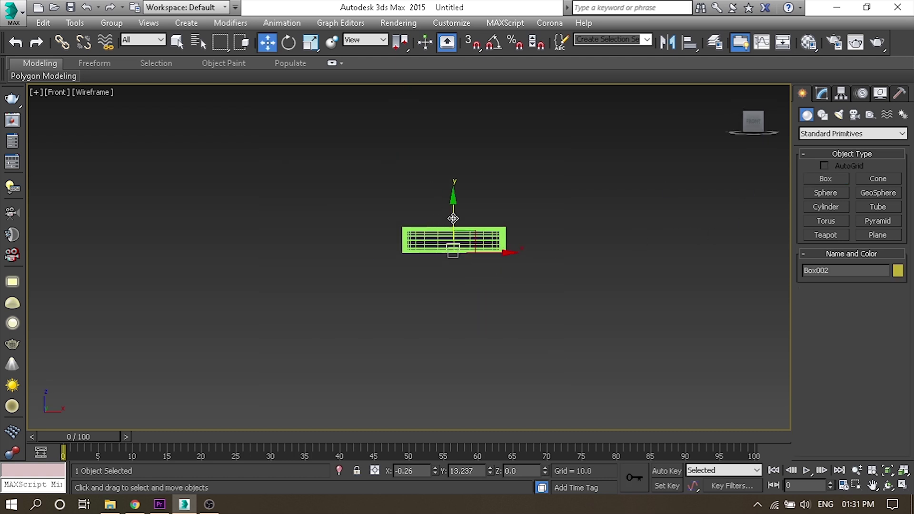
key("p")
key("F3")
middle_click_drag(438, 220, 422, 257, "alt")
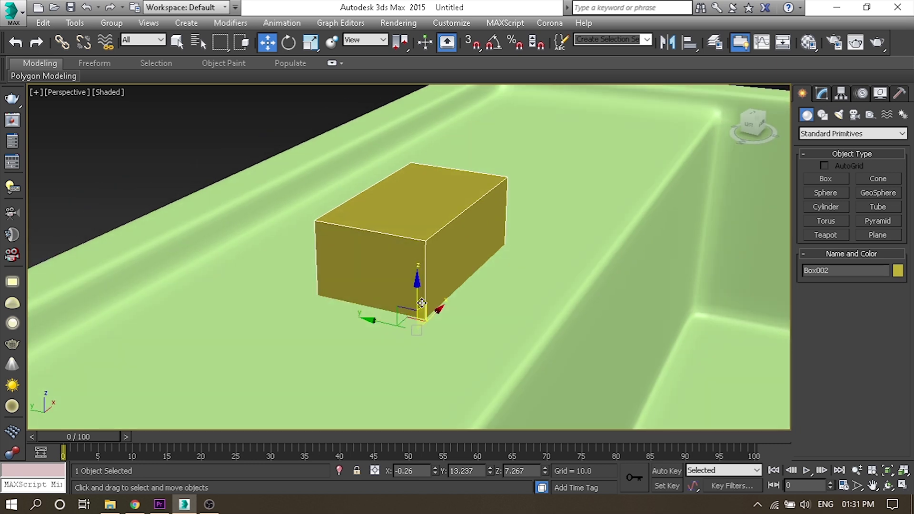
left_click_drag(422, 258, 422, 235)
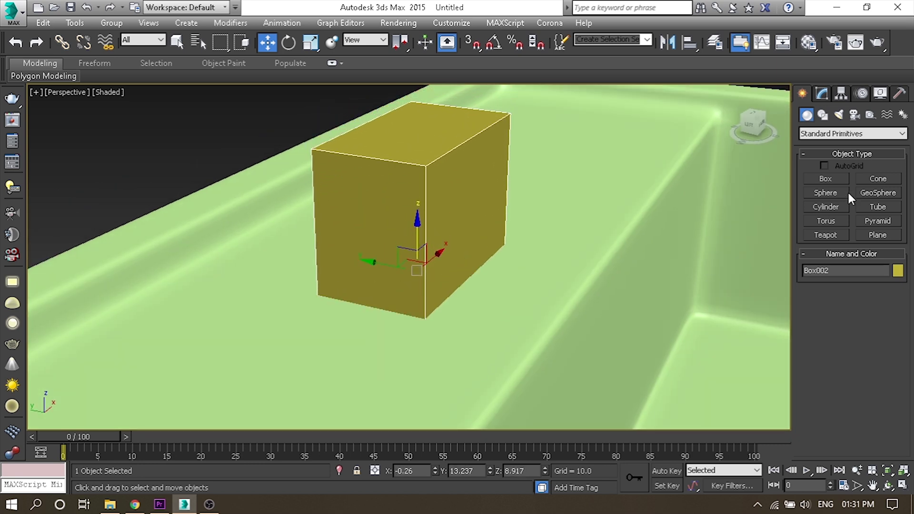
Step: Enter preliminary size values for the new box in the Modify panel
left_click(822, 93)
type("2")
key("Tab")
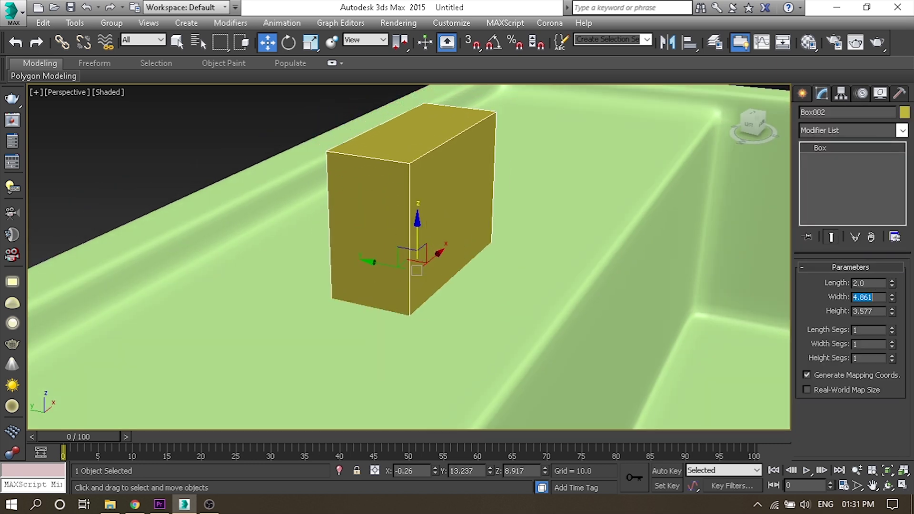
type("3")
key("Tab")
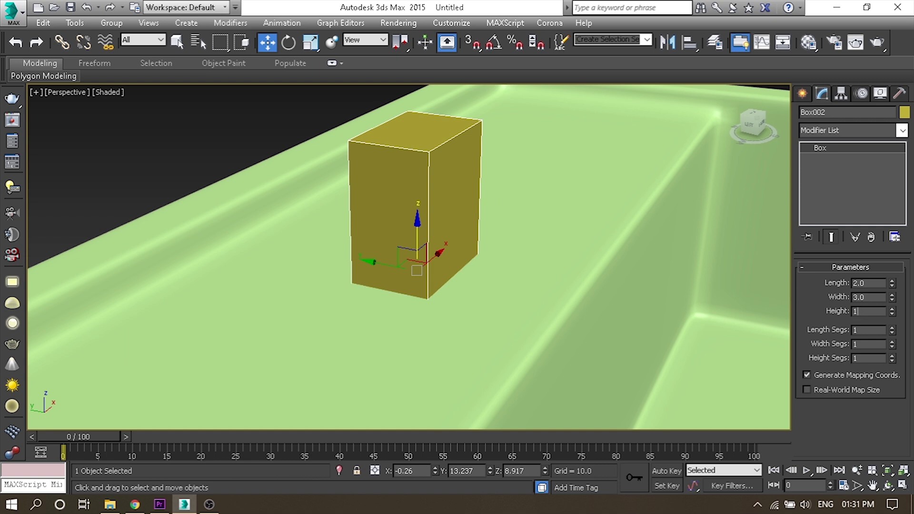
key("Return")
Step: Frame the new box and orbit to look down on it
key("z")
scroll(451, 242, "down", 2)
scroll(461, 255, "up", 3)
scroll(462, 255, "down", 8)
middle_click_drag(452, 266, 437, 342, "alt")
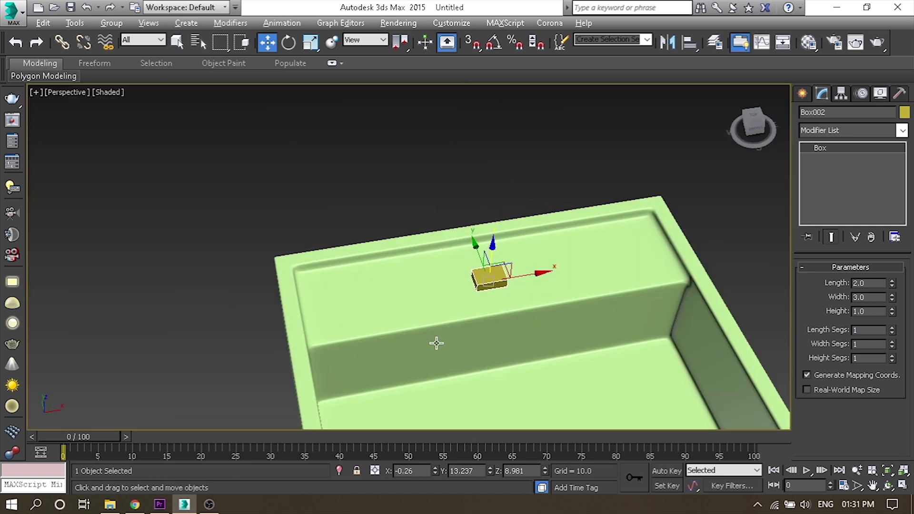
scroll(436, 343, "up", 5)
Step: Set the box to Length 3.0, Width 4.0 and Height 0.5
type("3")
key("Tab")
type("454")
key("Tab")
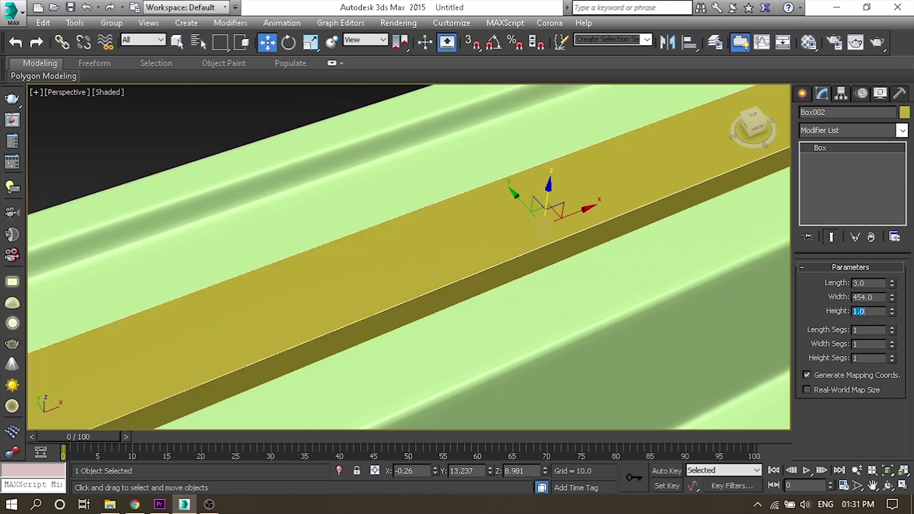
key("BackSpace")
key("Tab")
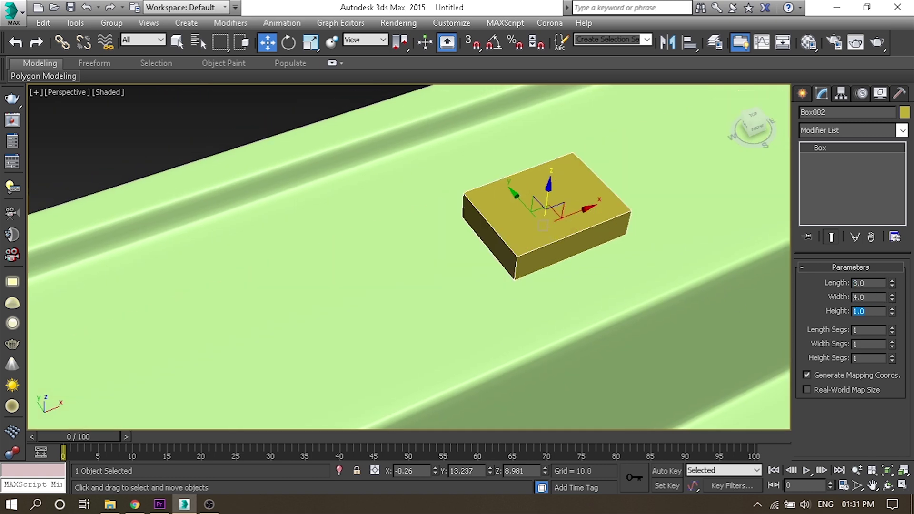
middle_click_drag(785, 293, 772, 342)
type("0.5")
key("Return")
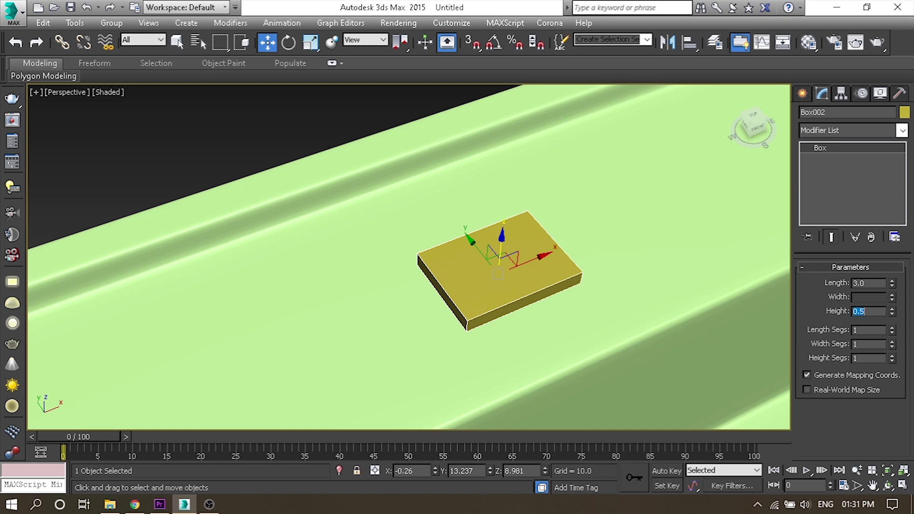
key("z")
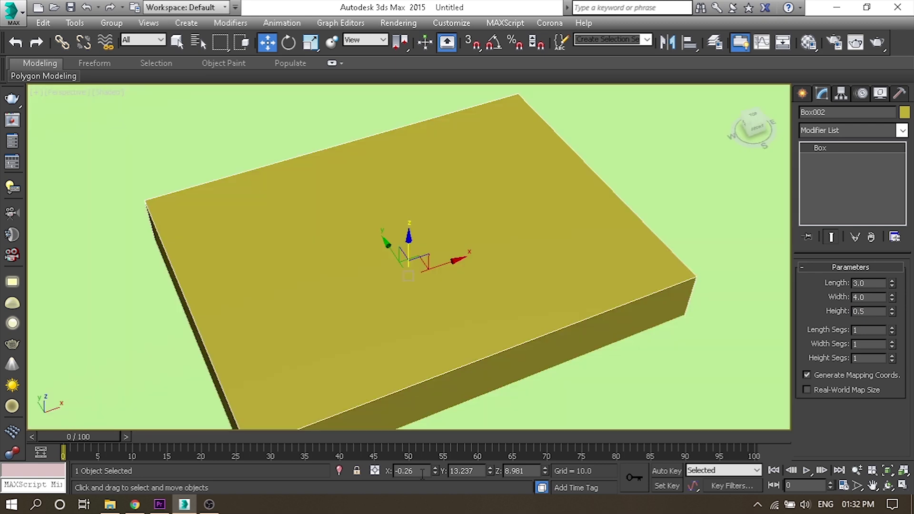
Step: Reset the small box's X position to 0 and frame it
right_click(435, 472)
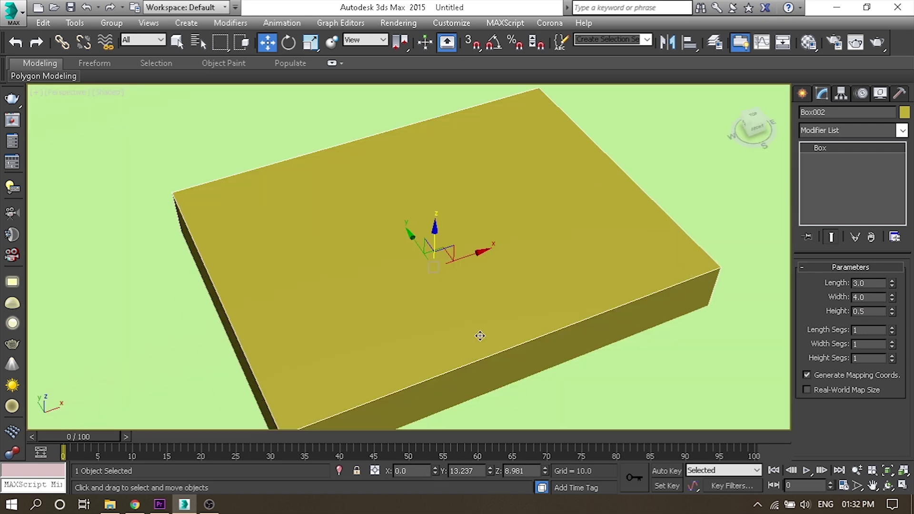
scroll(479, 333, "down", 3)
scroll(500, 306, "down", 5)
key("t")
key("z")
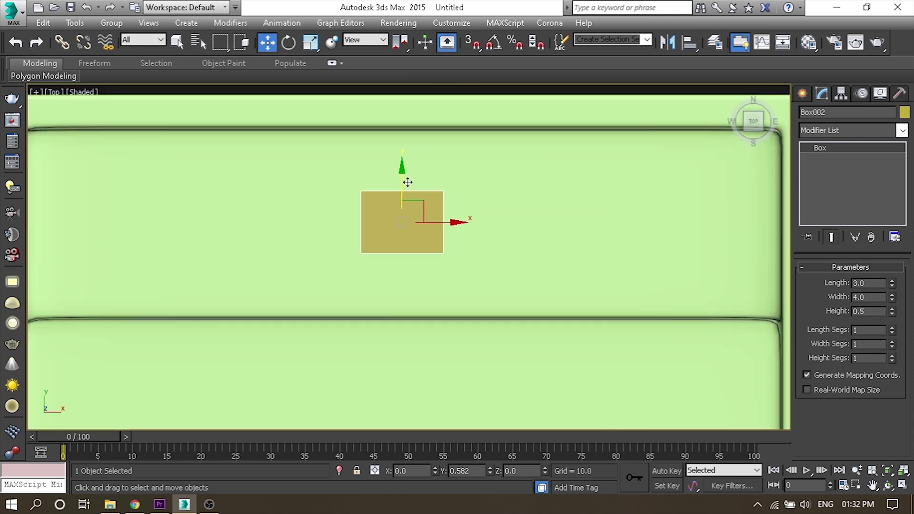
key("p")
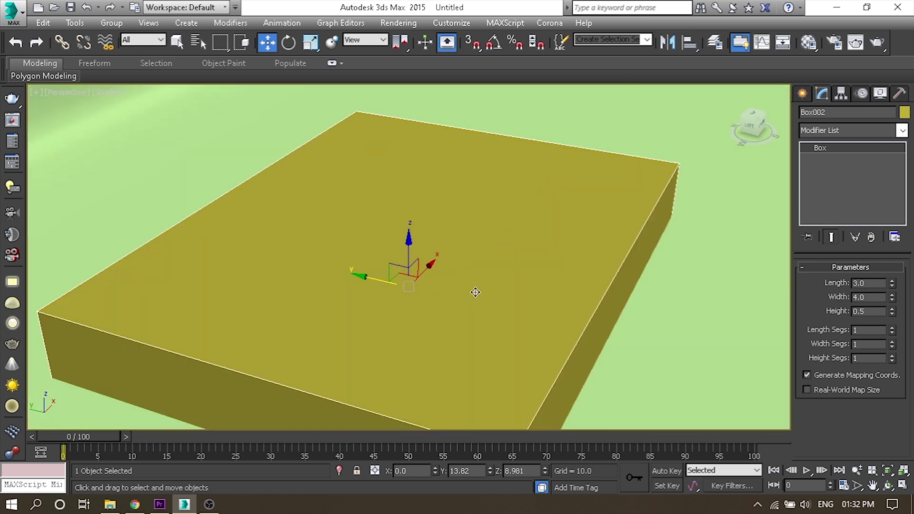
scroll(475, 291, "down", 4)
scroll(483, 297, "down", 3)
Step: Convert the box to Editable Poly and inset its top face by 0.2
right_click(506, 279)
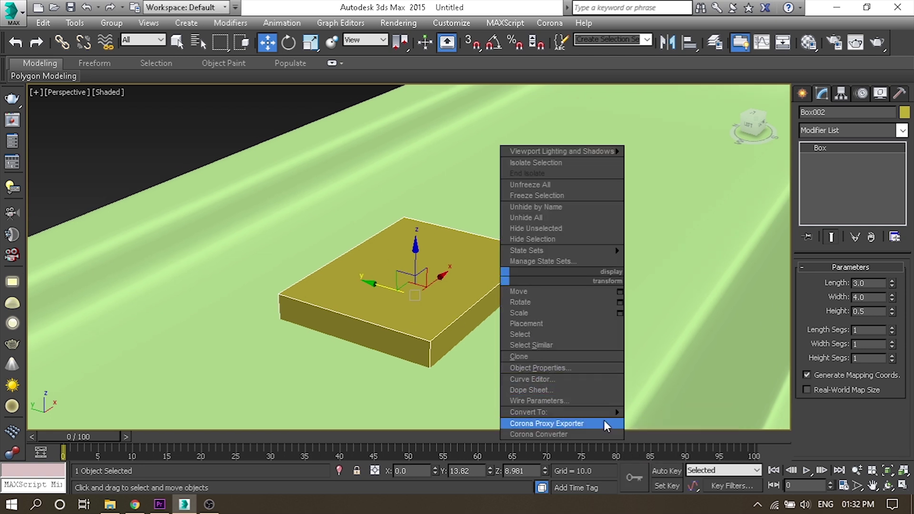
left_click(659, 422)
left_click(863, 282)
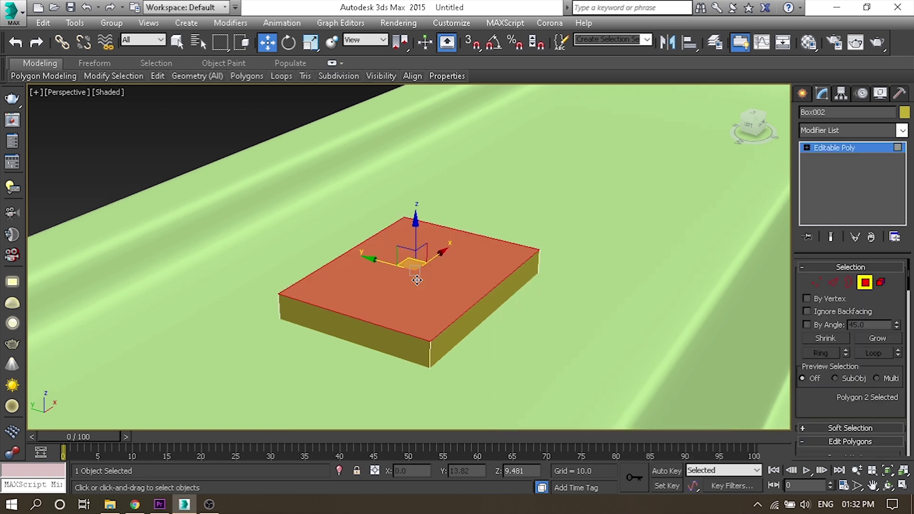
left_click(414, 278)
right_click(413, 277)
left_click(294, 346)
type("0.")
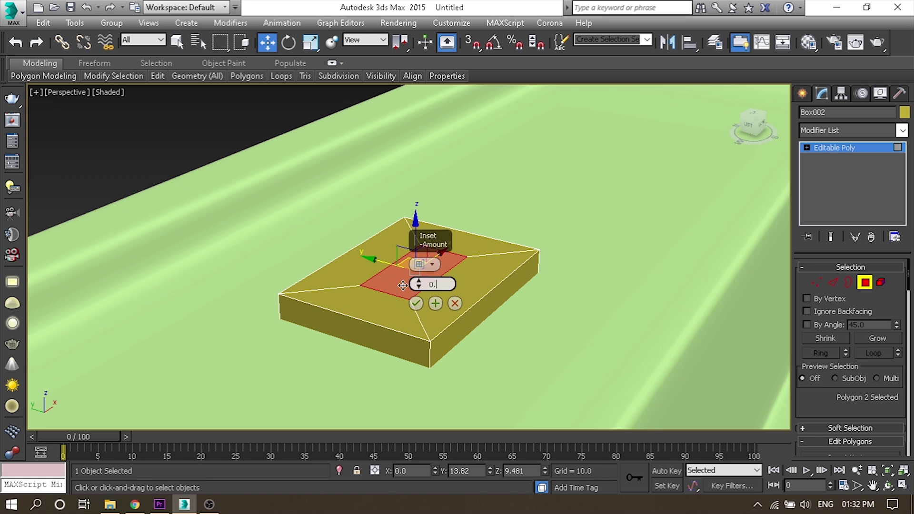
type("2")
key("Return")
left_click(431, 303)
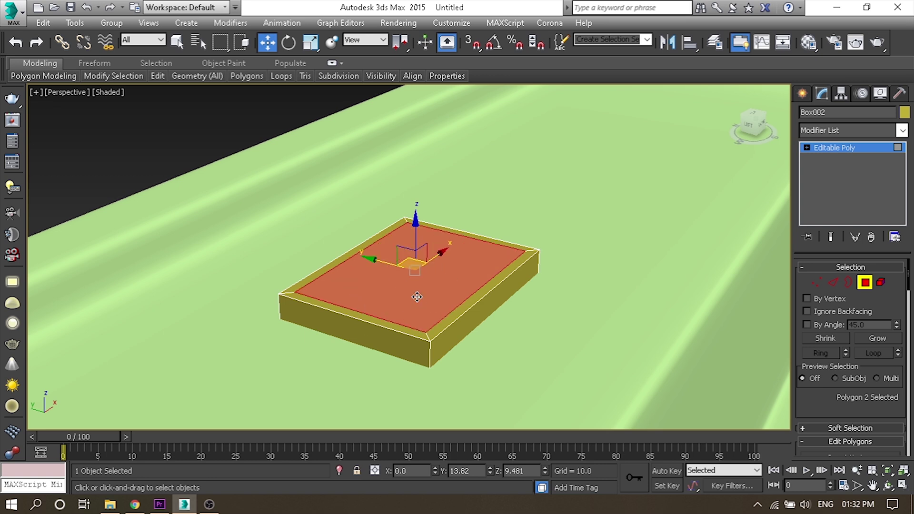
Step: Extrude the inset top face upward by 11.0 units
right_click(427, 280)
left_click(312, 315)
key("f")
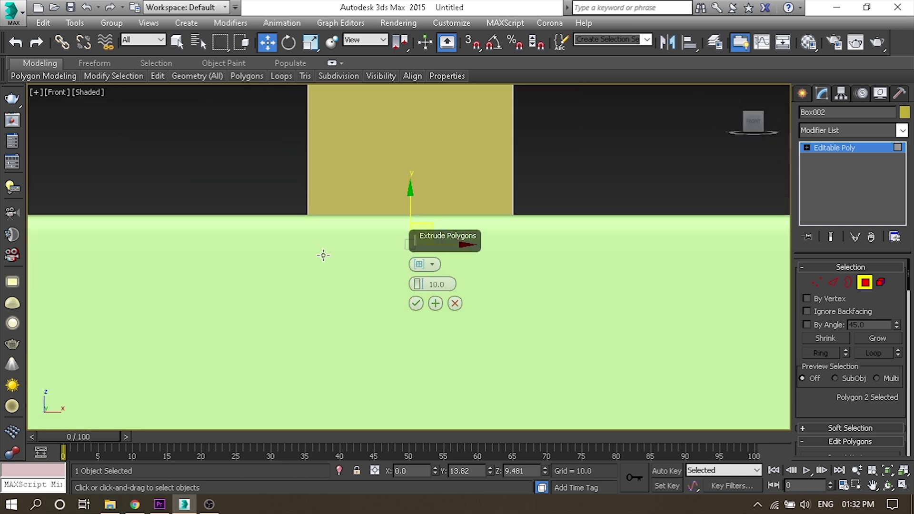
scroll(322, 255, "down", 3)
scroll(318, 320, "down", 3)
middle_click_drag(335, 289, 319, 309, "alt")
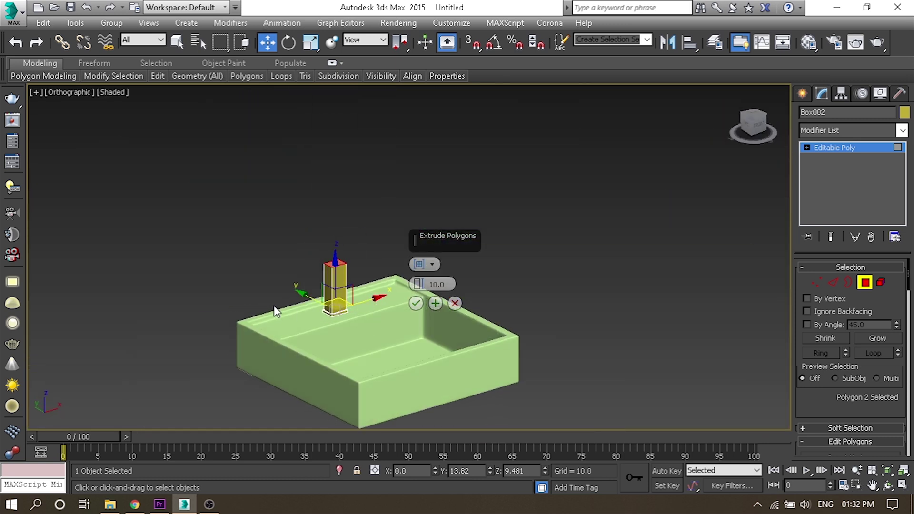
key("p")
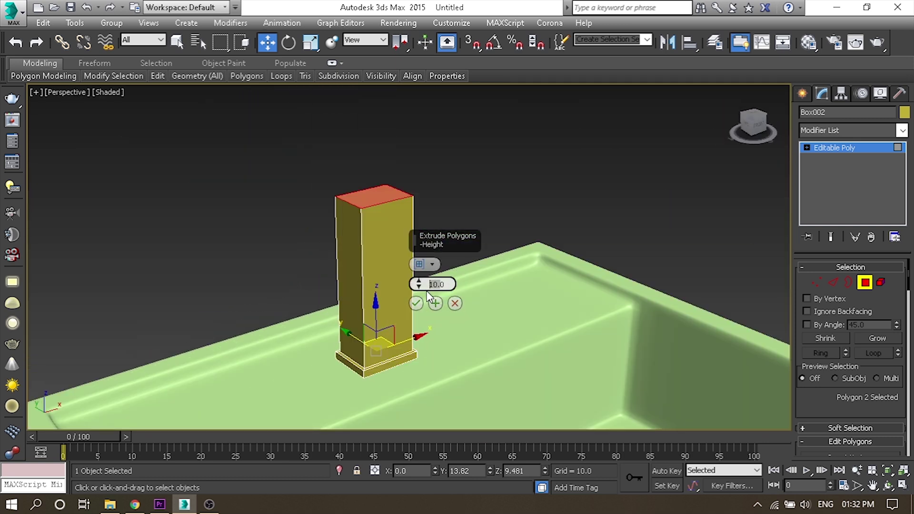
type("11.0")
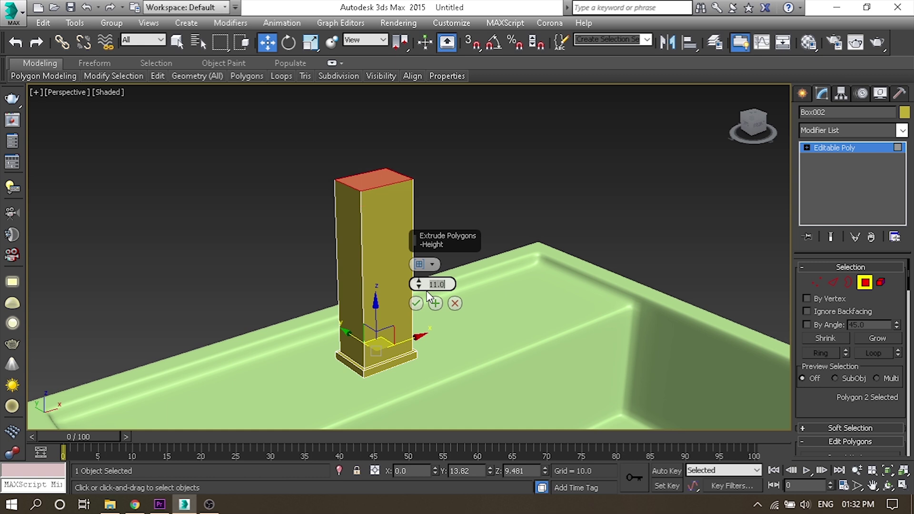
left_click(418, 304)
Step: Orbit around the new column and exit Polygon sub-object mode
mouse_move(423, 249)
middle_mouse_down("alt")
mouse_move(484, 279)
mouse_move(414, 241)
middle_mouse_up("alt")
scroll(365, 221, "up", 2)
middle_click_drag(365, 221, 381, 191, "alt")
left_click_drag(392, 165, 392, 161)
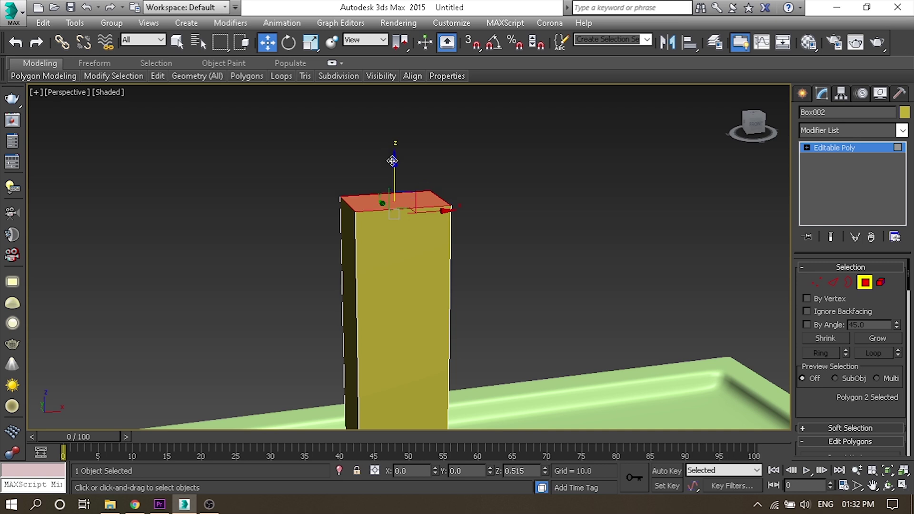
left_click(864, 282)
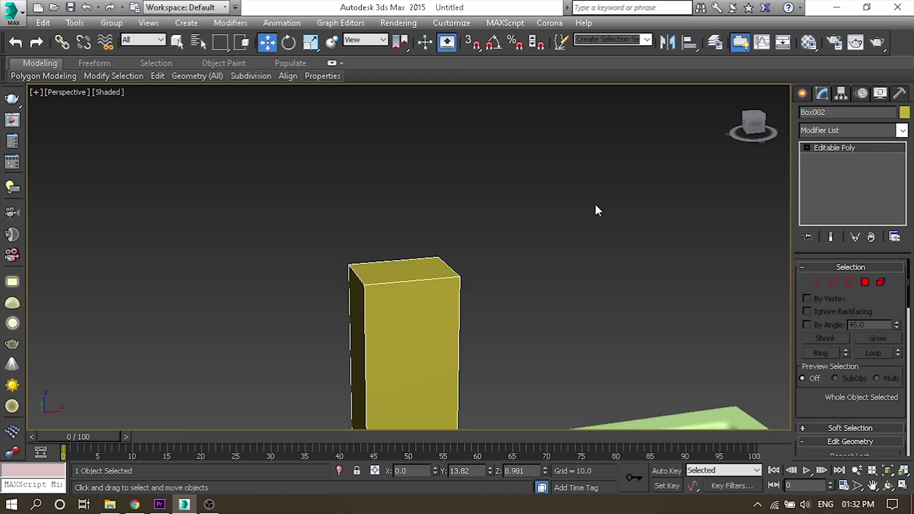
Step: Turn on 3D snapping in a wireframe top view framed on the faucet column
key("z")
key("t")
key("F3")
left_click(472, 42)
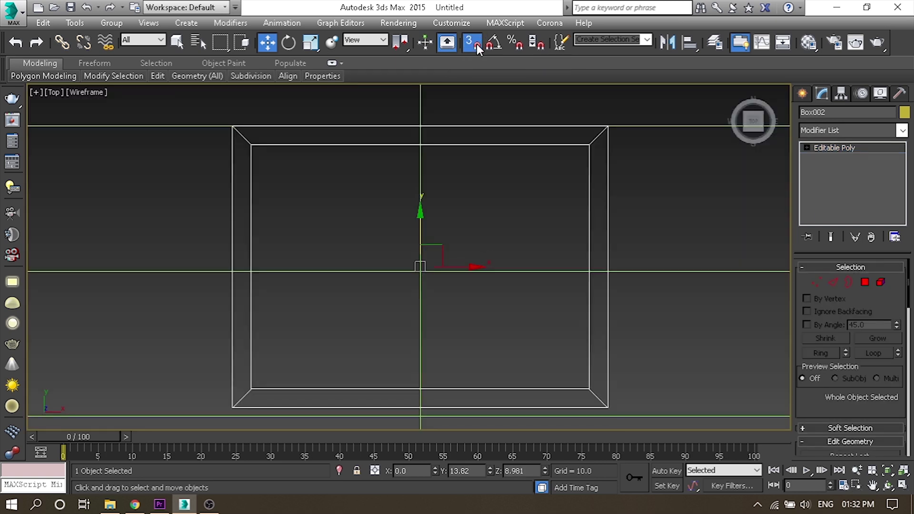
right_click(475, 44)
left_click(541, 162)
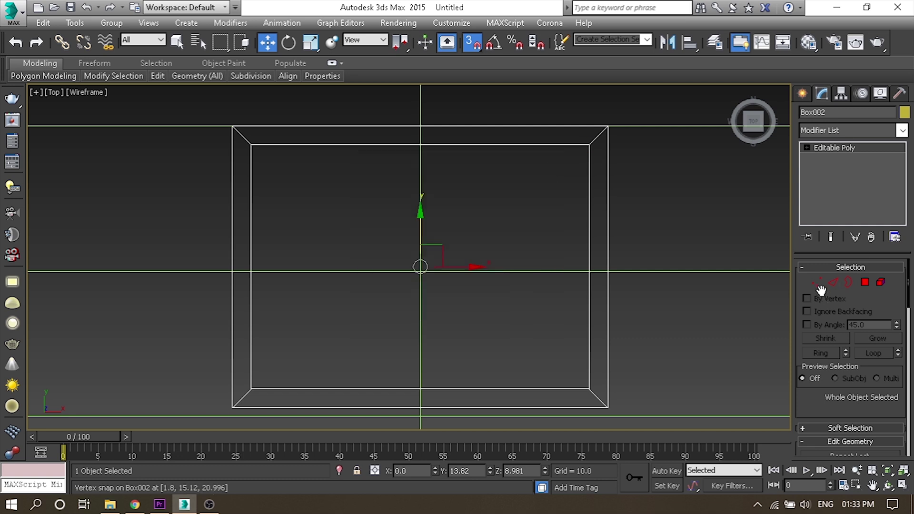
Step: Draw a 2.6 × 3.6 box across the column's top face
left_click(804, 95)
mouse_move(250, 147)
left_mouse_down()
mouse_move(535, 363)
mouse_move(585, 387)
left_mouse_up()
left_click(578, 339)
key("w")
middle_click_drag(485, 336, 524, 239, "alt")
Step: Raise the new pink box onto the top of the faucet column
key("f")
key("F3")
key("p")
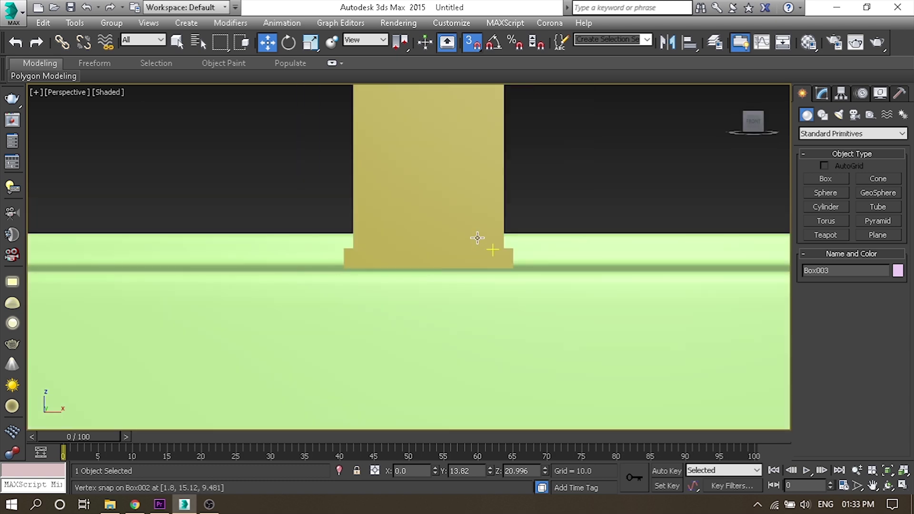
key("z")
scroll(476, 257, "down", 3)
key("s")
left_click_drag(432, 240, 431, 245)
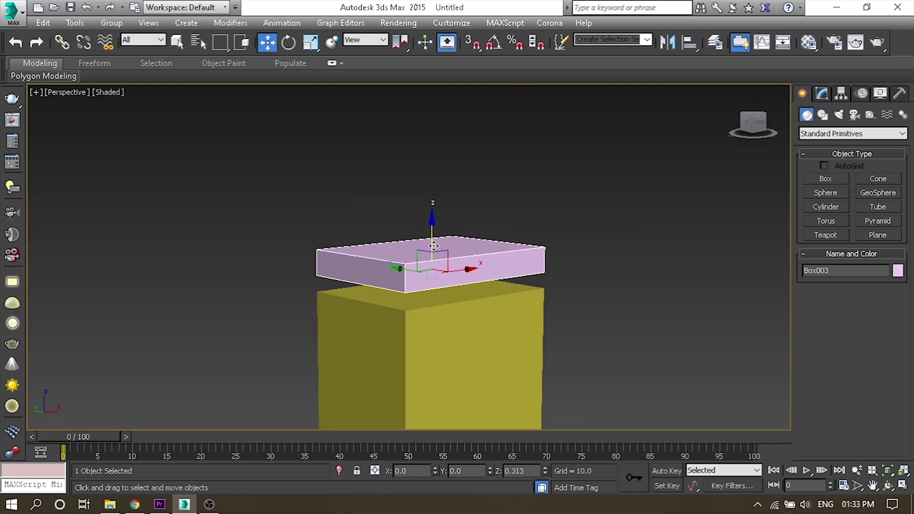
scroll(781, 238, "up", 2)
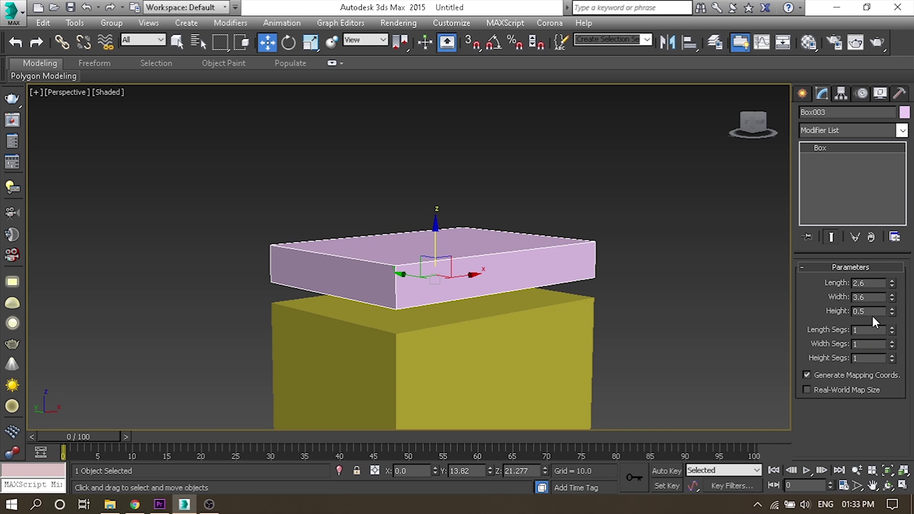
Step: Give the pink box a trial height of 1.5
type("1")
key("Return")
type("5")
key("Return")
scroll(637, 157, "down", 3)
Step: Change the box height to 2.0 and check it against the sink
middle_click_drag(637, 157, 618, 133, "alt")
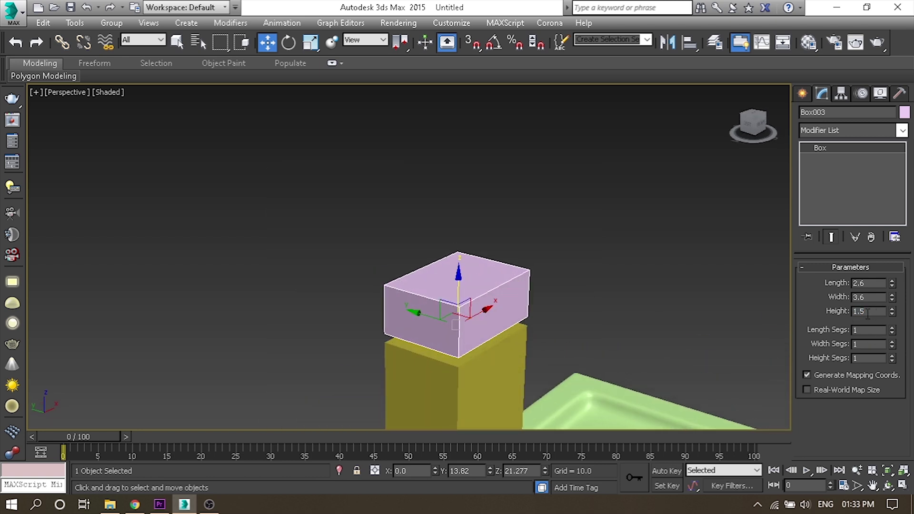
type("2")
key("Return")
middle_click_drag(473, 347, 465, 275, "alt")
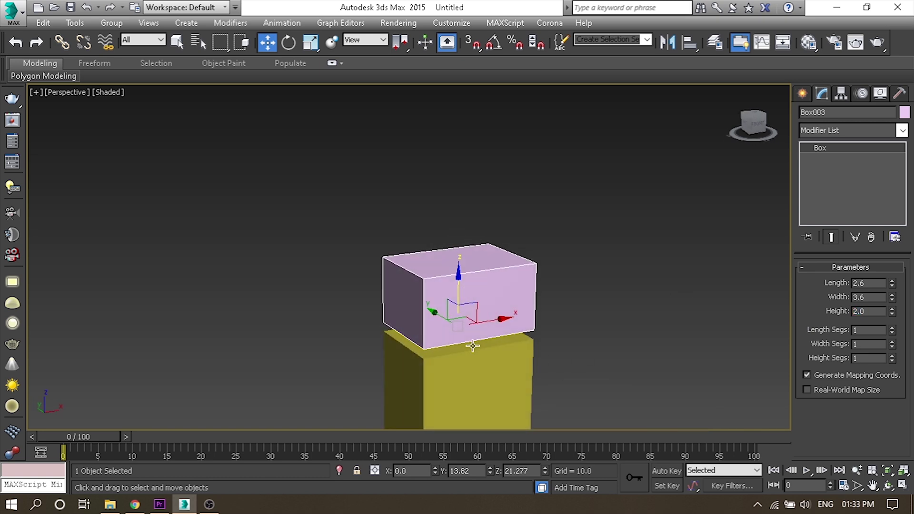
scroll(448, 298, "up", 2)
key("t")
key("F3")
left_click(806, 93)
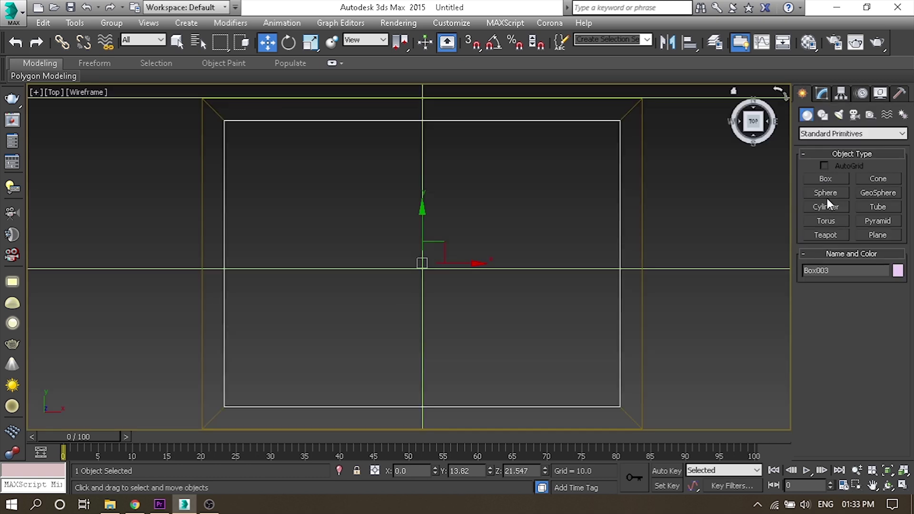
Step: Try drawing a cylinder at the column centre, cancelling two oversized attempts
left_click(826, 206)
left_click_drag(420, 266, 497, 333)
key("s")
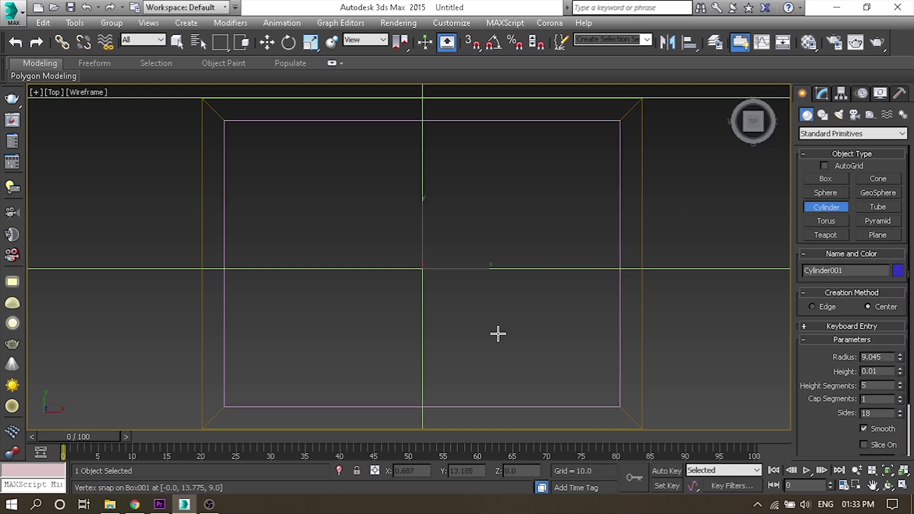
right_click(497, 314)
scroll(616, 281, "up", 5)
scroll(603, 292, "down", 5)
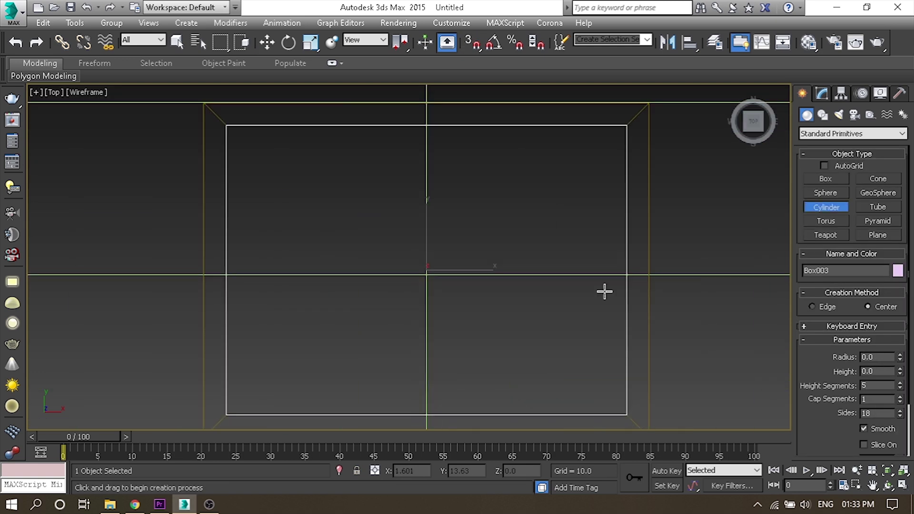
left_click(625, 240)
left_click_drag(424, 273, 499, 348)
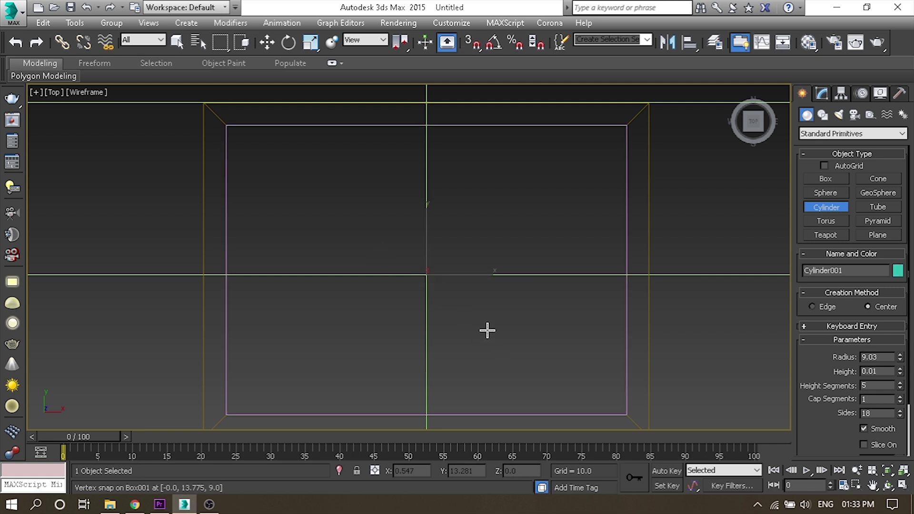
scroll(542, 259, "up", 4)
scroll(576, 257, "down", 2)
right_click(592, 237)
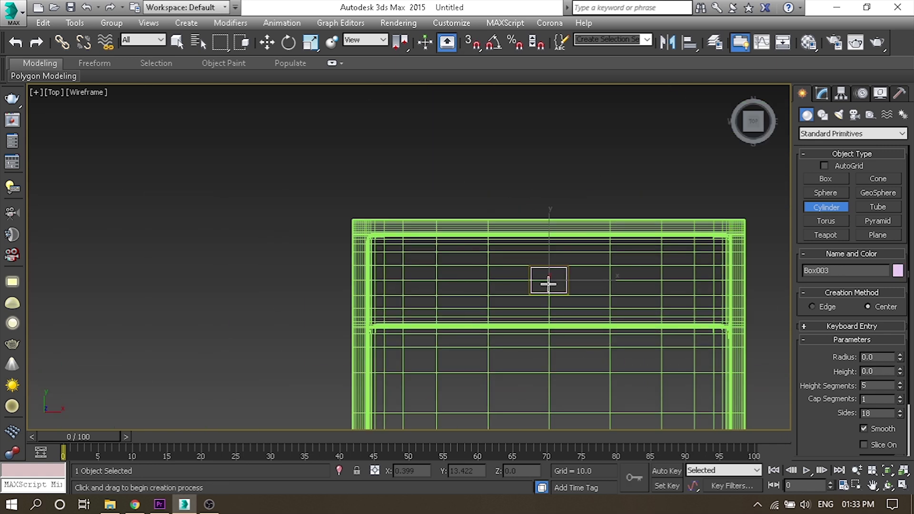
scroll(554, 262, "down", 2)
Step: Draw a small cylinder at the centre of the column top
left_click_drag(410, 264, 511, 355)
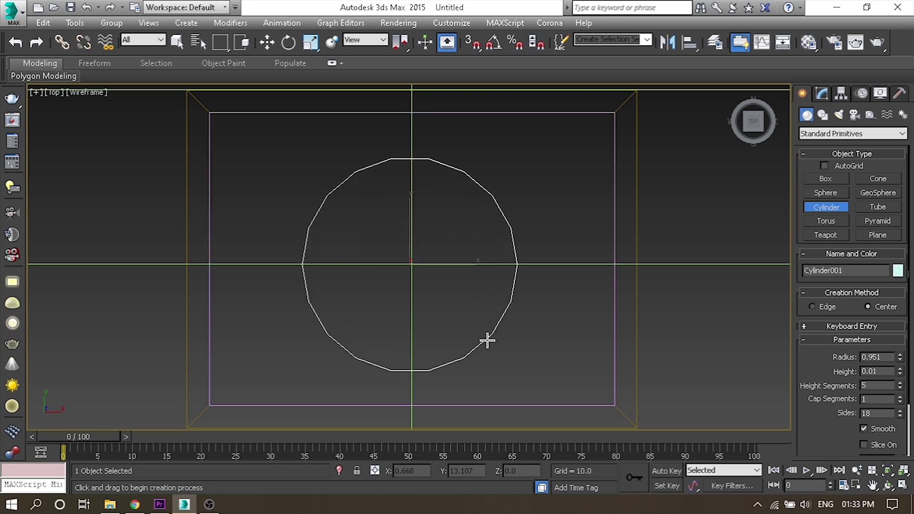
left_click(495, 240)
key("w")
middle_click_drag(494, 239, 457, 266, "alt")
scroll(457, 267, "down", 5)
middle_click_drag(455, 414, 456, 312)
Step: Inspect the new cylinder from a perspective side view
key("F3")
scroll(455, 312, "down", 4)
scroll(428, 310, "up", 8)
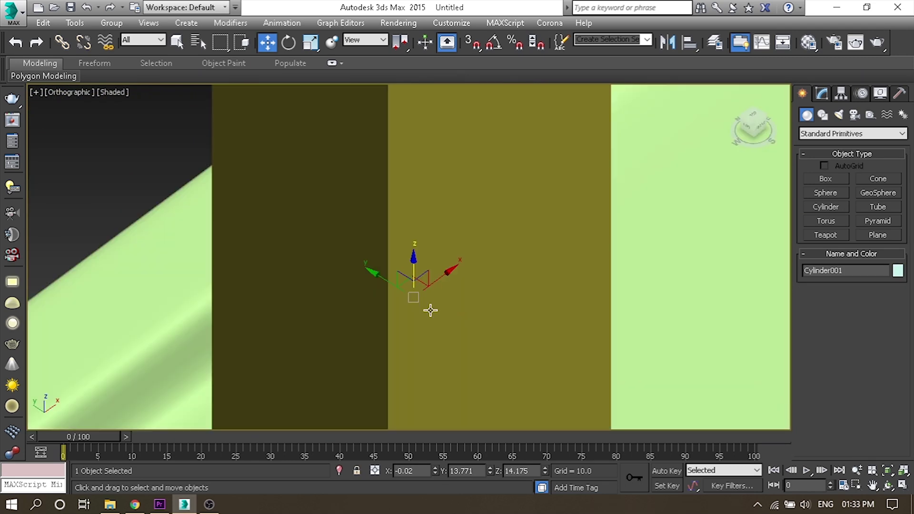
key("p")
middle_click_drag(424, 300, 404, 271, "alt")
scroll(408, 264, "down", 4)
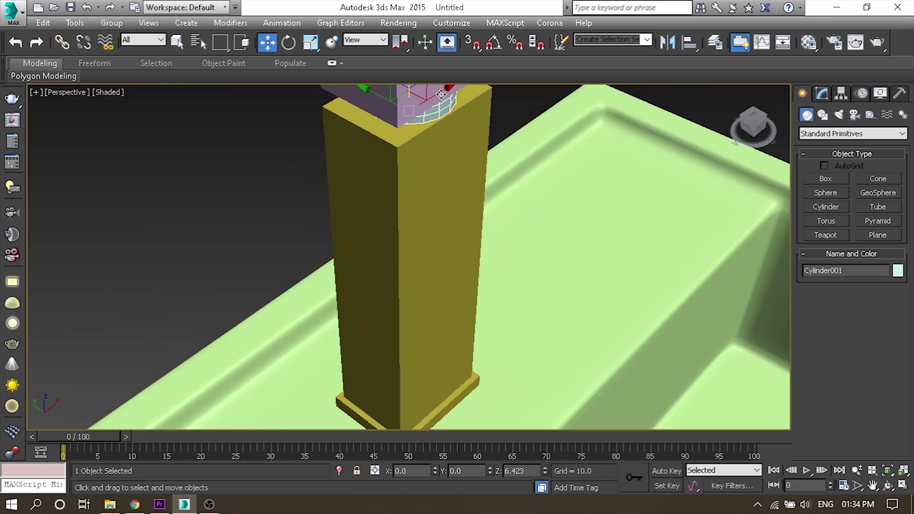
key("z")
middle_click_drag(426, 247, 415, 242, "alt")
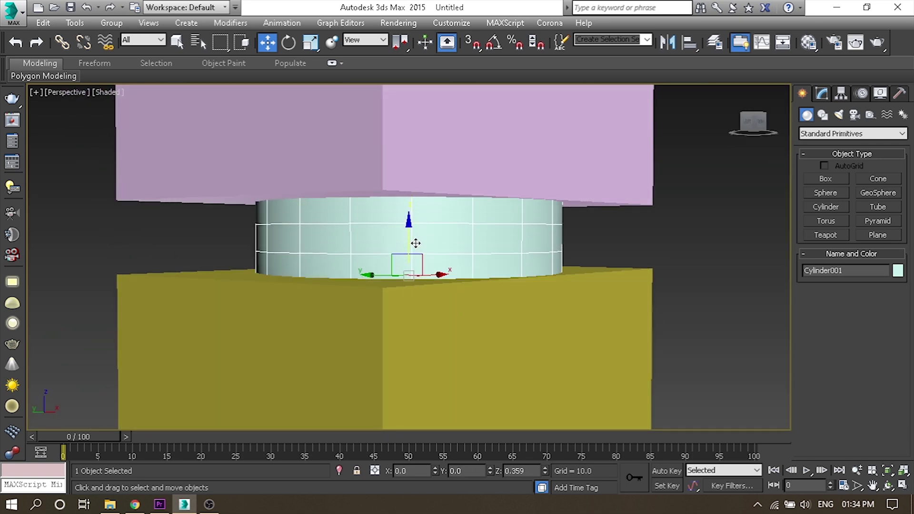
key("F3")
Step: Scale the cylinder to fill the gap between the column top and pink box
key("r")
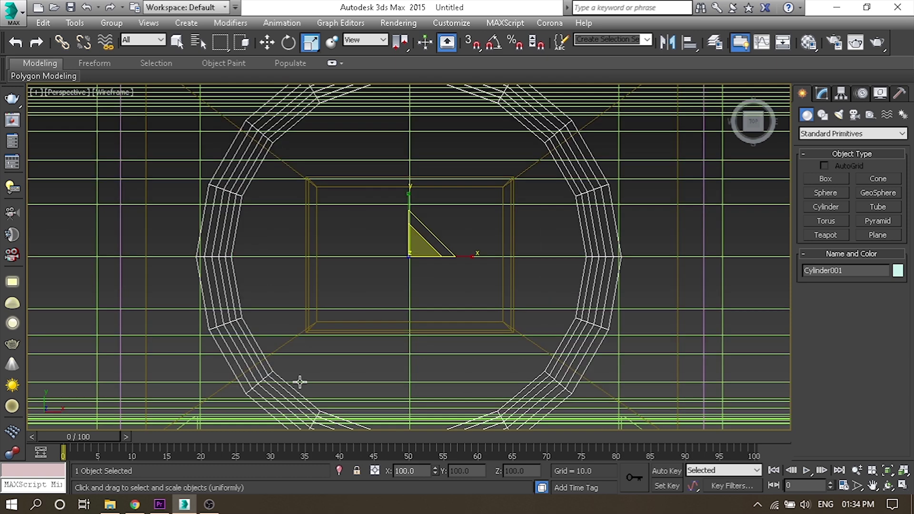
scroll(407, 265, "down", 5)
key("z")
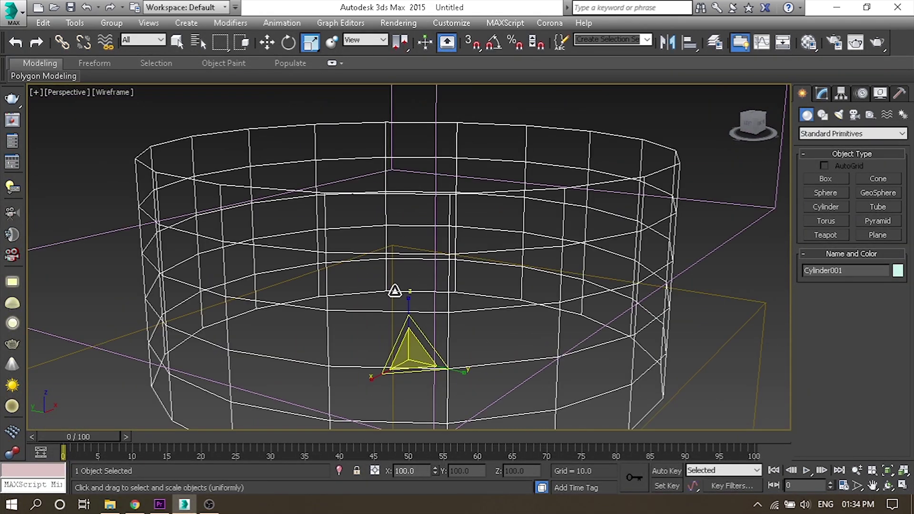
scroll(411, 285, "down", 2)
left_click_drag(410, 287, 411, 323)
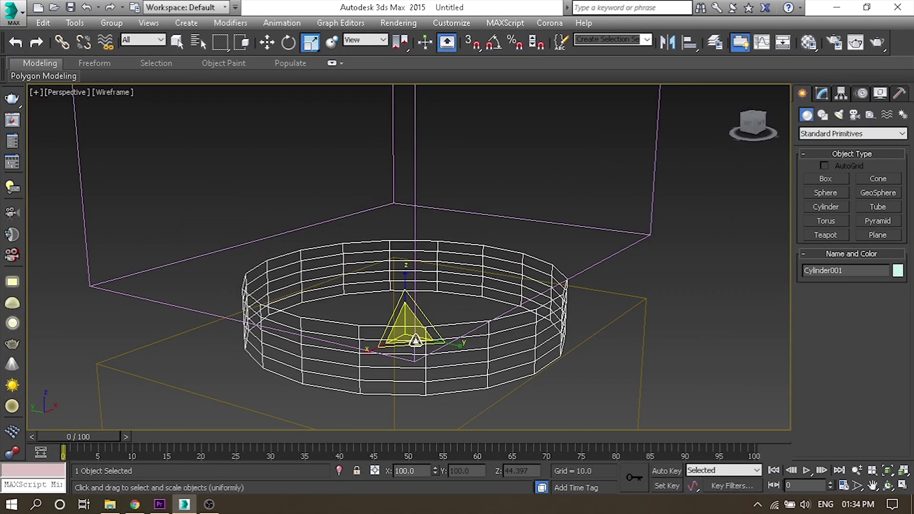
key("F3")
middle_click_drag(410, 323, 416, 306, "alt")
middle_click_drag(402, 373, 393, 369, "alt")
left_click_drag(394, 369, 413, 410)
key("w")
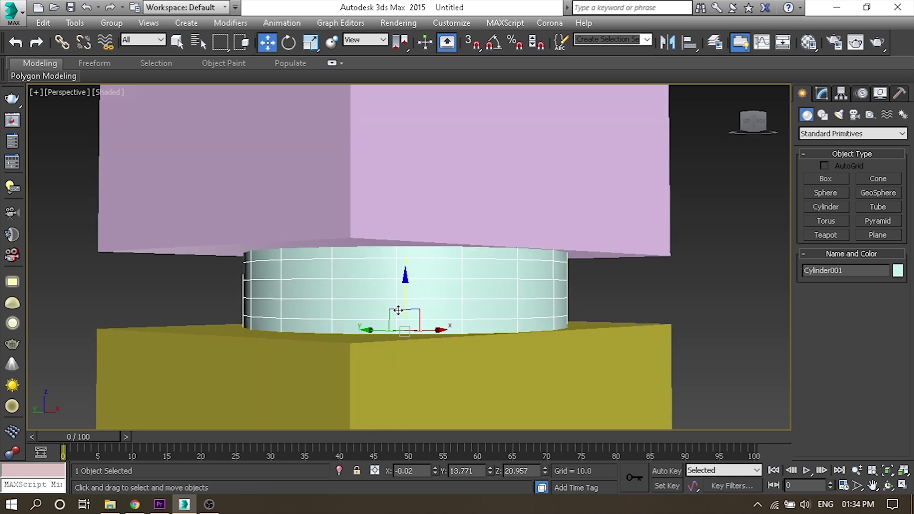
Step: Set the cylinder to radius 1.2, height 1.0 and 30 sides
left_click(821, 93)
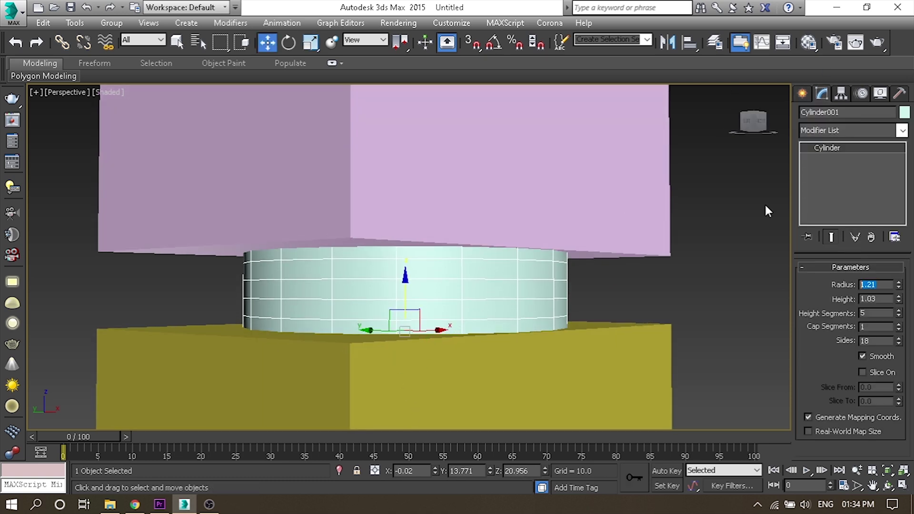
type("1.21.0")
key("Tab")
key("Tab")
key("Tab")
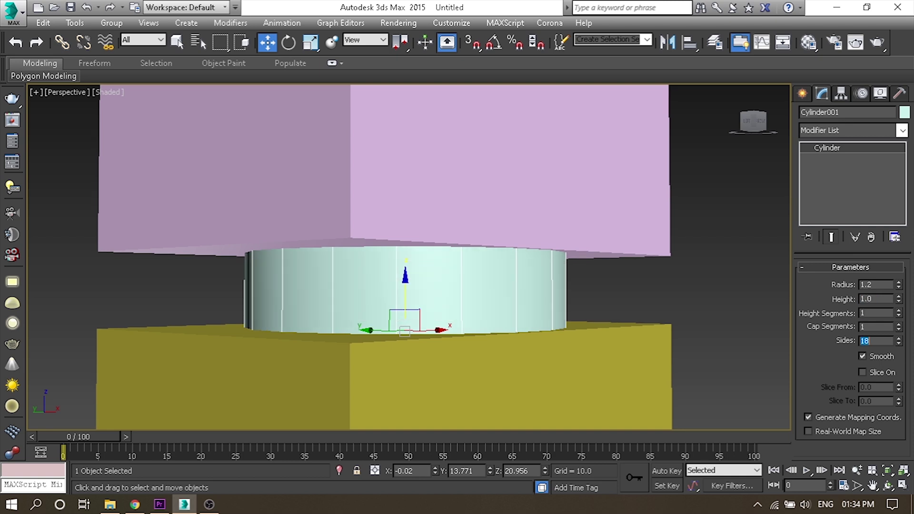
type("30")
key("Return")
left_click(679, 259)
mouse_move(679, 259)
middle_mouse_down("alt")
mouse_move(632, 279)
mouse_move(366, 277)
middle_mouse_up("alt")
scroll(365, 278, "down", 5)
scroll(398, 172, "up", 5)
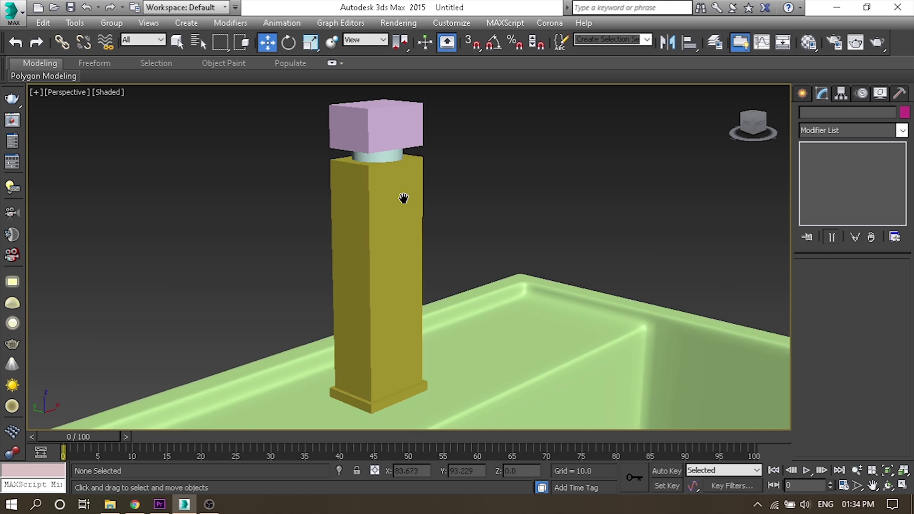
Step: Connect the yellow column's vertical edges with a new edge loop
left_click(397, 194)
scroll(396, 195, "up", 3)
key("2")
left_click_drag(181, 286, 456, 301)
right_click(453, 297)
left_click(335, 346)
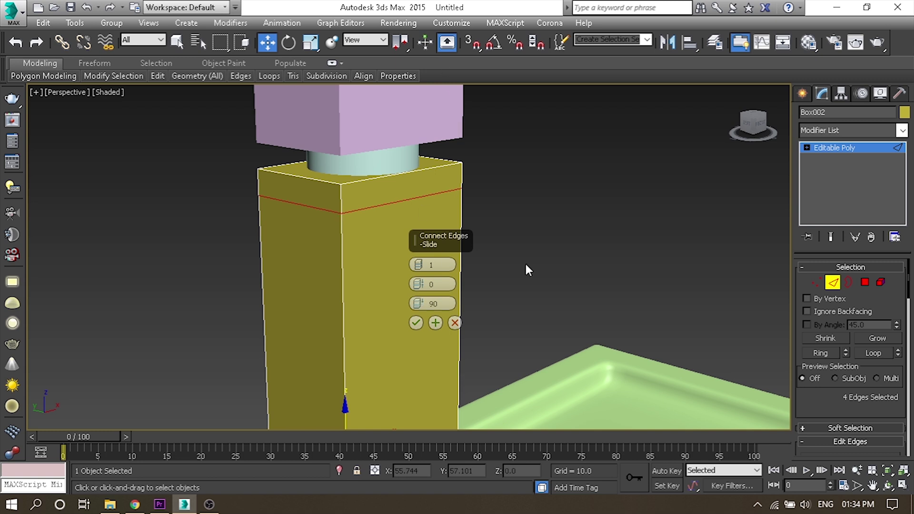
left_click(415, 323)
mouse_move(350, 300)
middle_mouse_down("alt")
mouse_move(408, 265)
mouse_move(639, 225)
middle_mouse_up("alt")
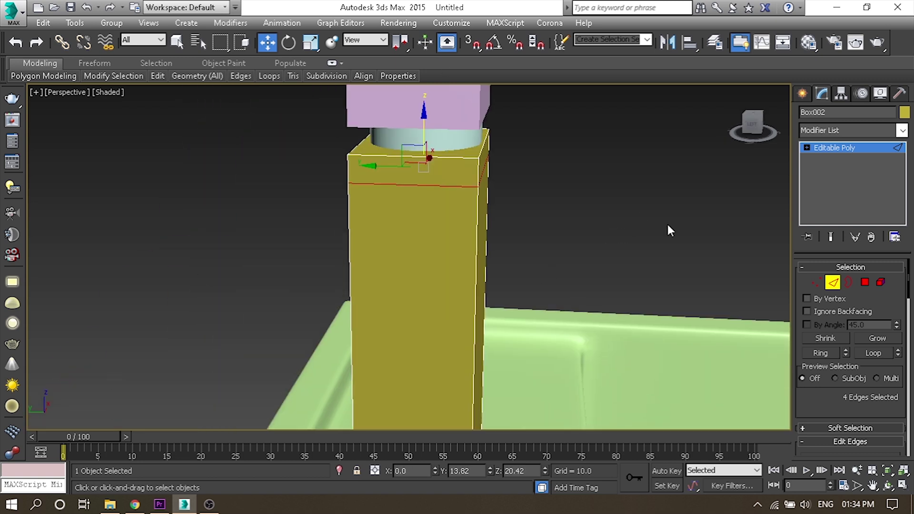
Step: Extrude the column's upper side face 10 units into a flat spout
left_click(864, 282)
middle_click_drag(428, 207, 472, 205, "alt")
right_click(262, 217)
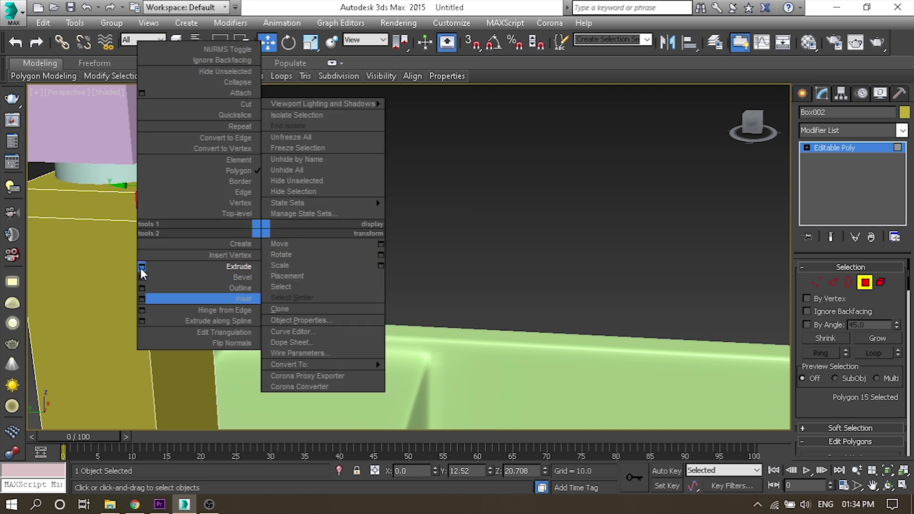
left_click(142, 269)
scroll(447, 276, "down", 5)
mouse_move(447, 276)
middle_mouse_down("alt")
mouse_move(354, 296)
mouse_move(367, 271)
middle_mouse_up("alt")
scroll(354, 296, "up", 5)
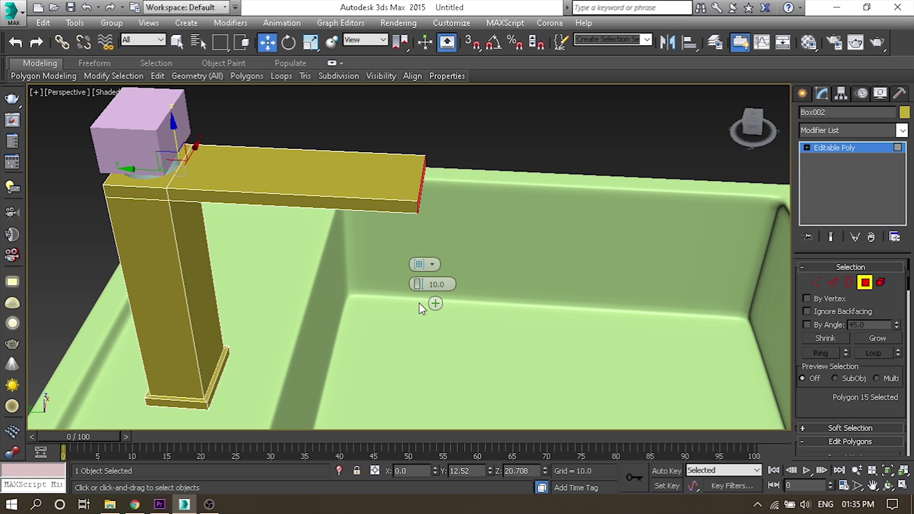
left_click(419, 303)
middle_click_drag(419, 302, 442, 266, "alt")
left_click(870, 279)
scroll(879, 276, "up", 3)
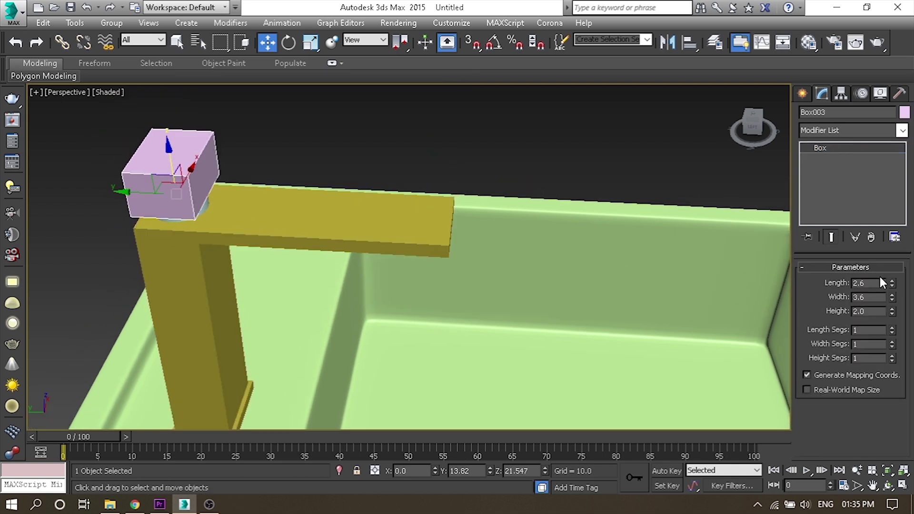
Step: Set the pink box height to 2.8
middle_click_drag(264, 245, 320, 224, "alt")
scroll(220, 188, "up", 2)
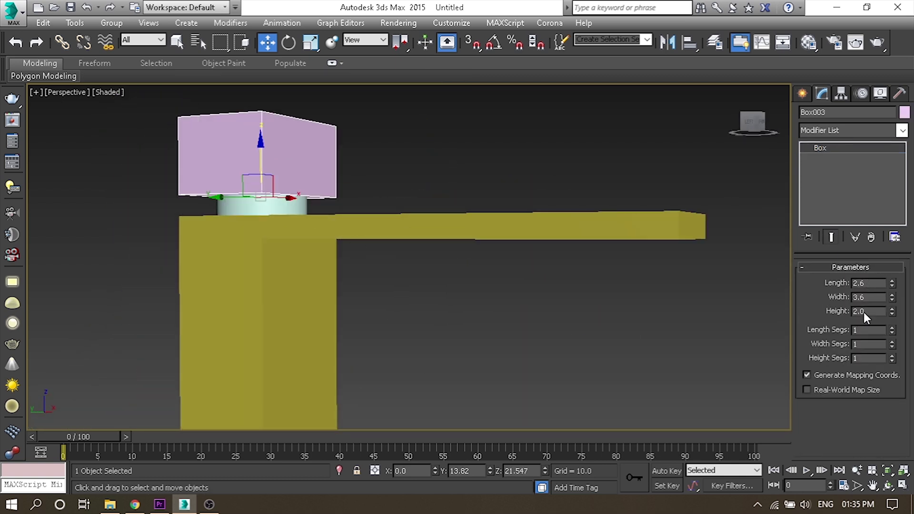
type("3")
key("Return")
middle_click_drag(455, 306, 481, 304, "alt")
type("2.8")
key("Return")
Step: Convert the pink box to Editable Poly and connect its side edges with a new loop
right_click(306, 229)
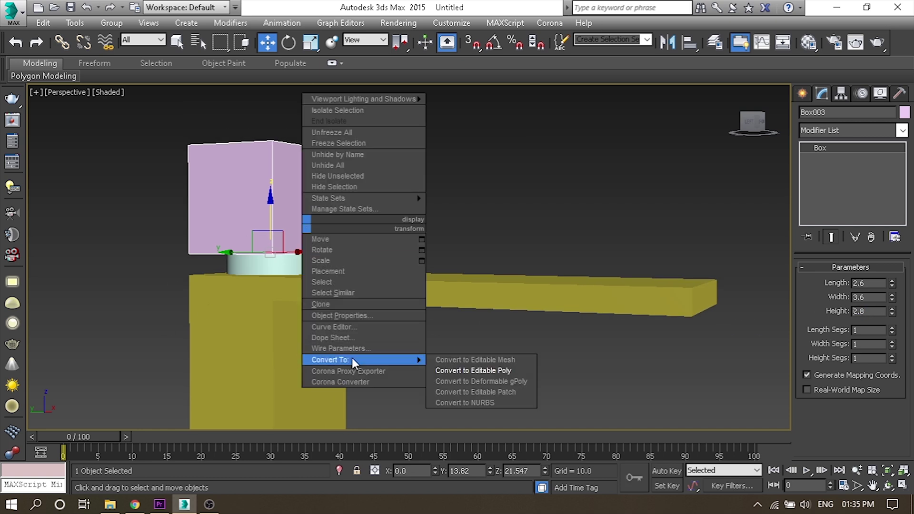
left_click(480, 370)
key("2")
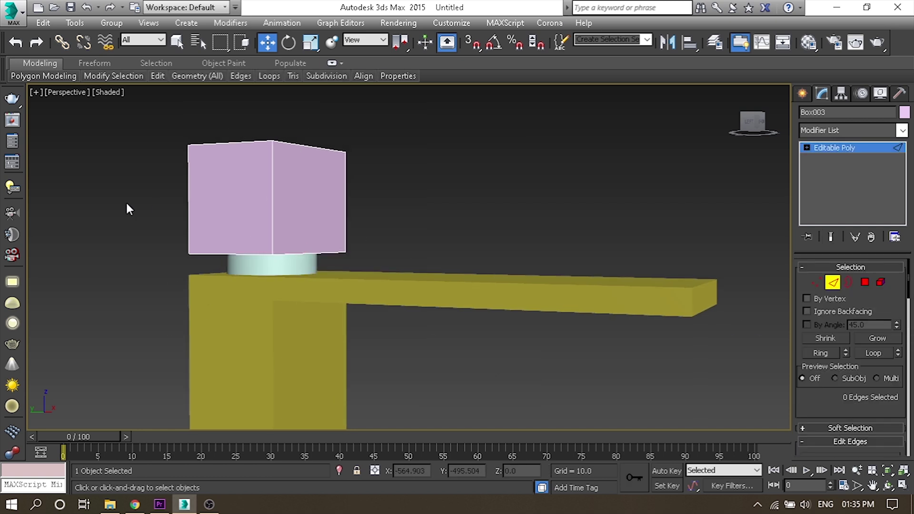
right_click(460, 195)
left_click(342, 241)
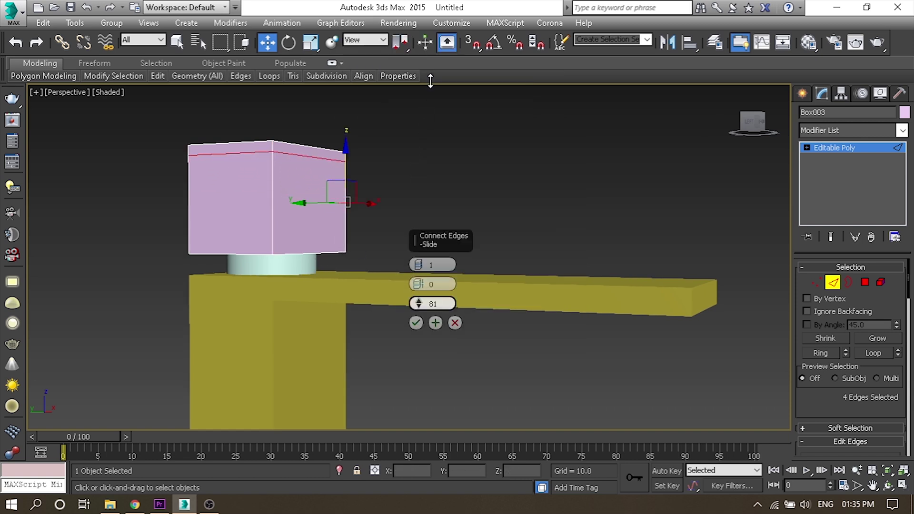
left_click(416, 323)
Step: Select the box's upper side face and start extruding it into a lever
key("4")
left_click(301, 146)
right_click(380, 187)
left_click(262, 225)
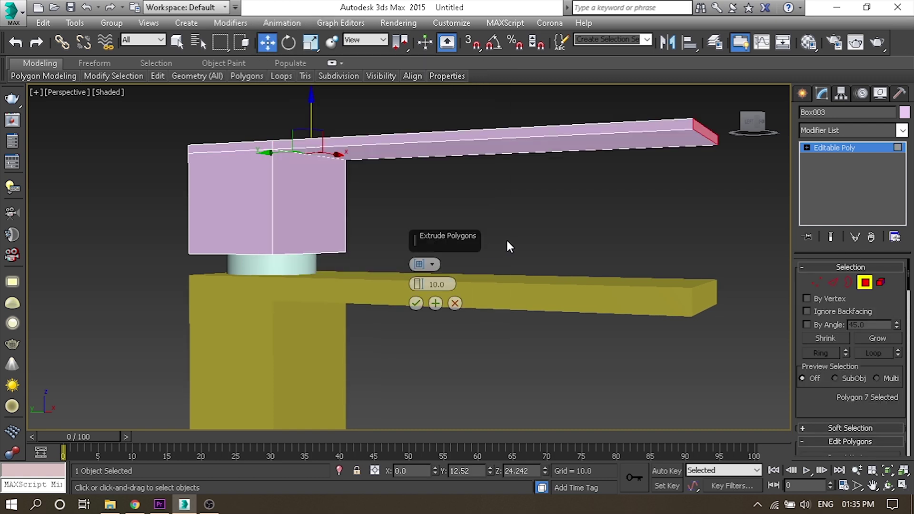
key("t")
key("z")
key("F3")
Step: Extend the extrusion 8 units into a flat lever above the spout and apply it
scroll(305, 270, "down", 3)
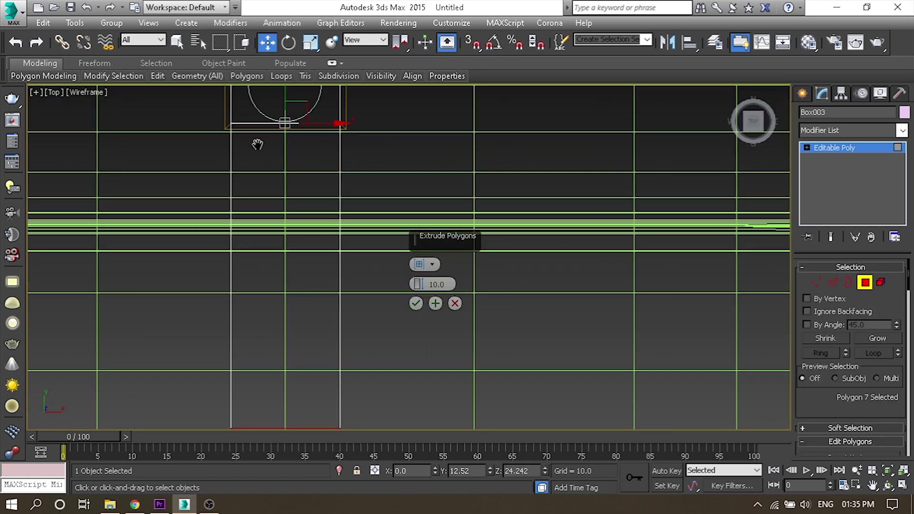
mouse_move(310, 170)
middle_mouse_down()
mouse_move(296, 259)
mouse_move(304, 245)
middle_mouse_up()
key("t")
scroll(307, 276, "up", 3)
mouse_move(307, 276)
middle_mouse_down()
mouse_move(382, 234)
mouse_move(430, 284)
middle_mouse_up()
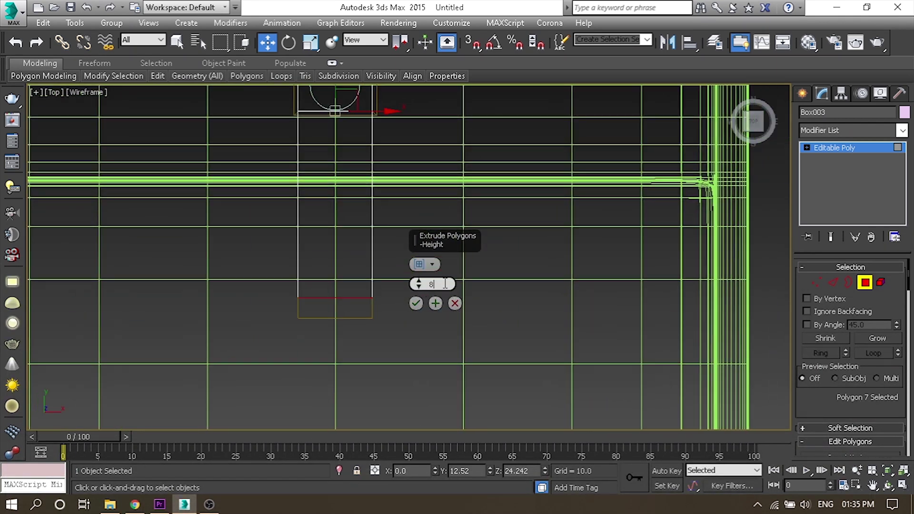
left_click(419, 304)
Step: Review the finished faucet lever in shaded and wireframe display
mouse_move(419, 304)
middle_mouse_down("alt")
mouse_move(510, 222)
mouse_move(425, 264)
middle_mouse_up("alt")
key("F3")
scroll(449, 230, "down", 3)
left_click(488, 255)
scroll(286, 251, "down", 3)
key("F3")
key("F3")
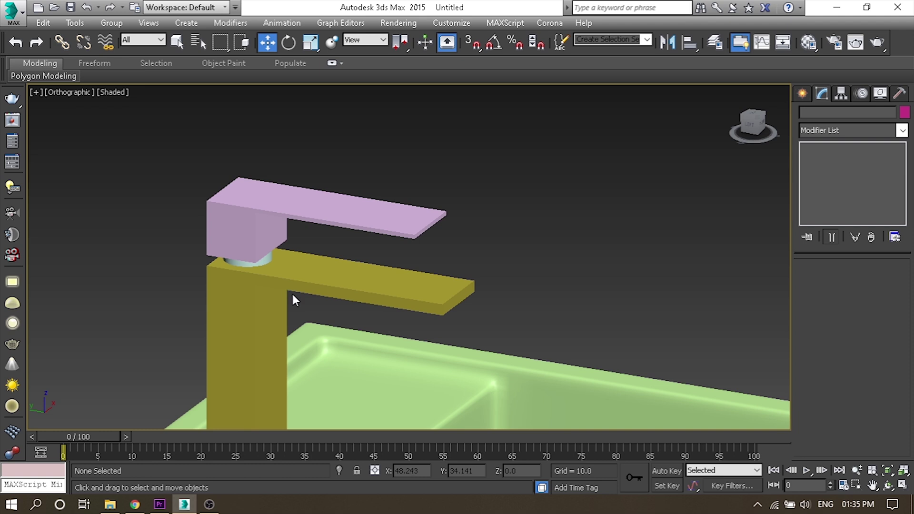
Step: Give all the sink and faucet objects a grey object colour
key("f")
key("p")
scroll(341, 287, "down", 2)
middle_click_drag(341, 287, 482, 278, "alt")
scroll(482, 278, "down", 3)
left_click_drag(282, 191, 690, 428)
left_click(903, 112)
left_click(383, 247)
left_click(522, 325)
left_click(650, 201)
Step: Set the three faucet parts to a dark grey object colour
scroll(381, 234, "up", 5)
scroll(381, 234, "up", 2)
middle_click_drag(427, 267, 422, 292, "alt")
scroll(422, 292, "up", 2)
left_click_drag(341, 129, 467, 190)
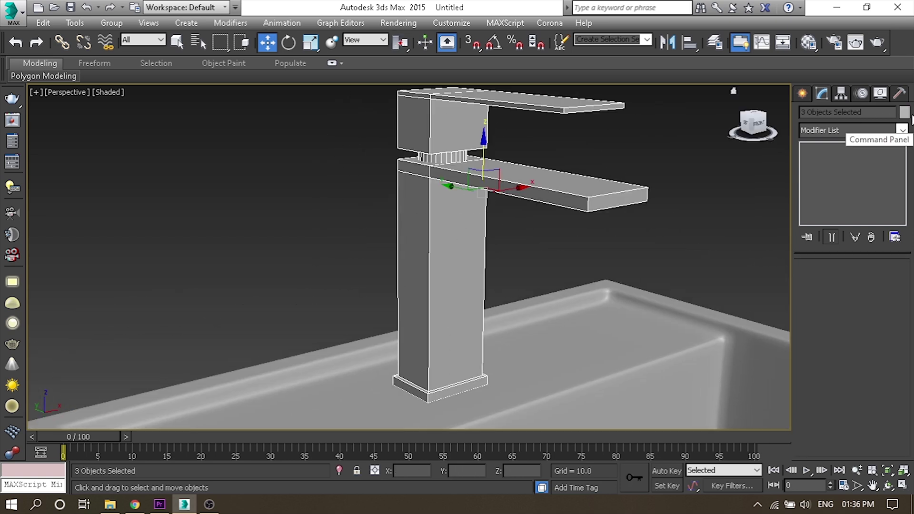
left_click(903, 112)
left_click(349, 281)
left_click(522, 325)
left_click(663, 215)
Step: Inspect the spout up close, then return to the standard primitives in the Create panel
scroll(638, 245, "down", 5)
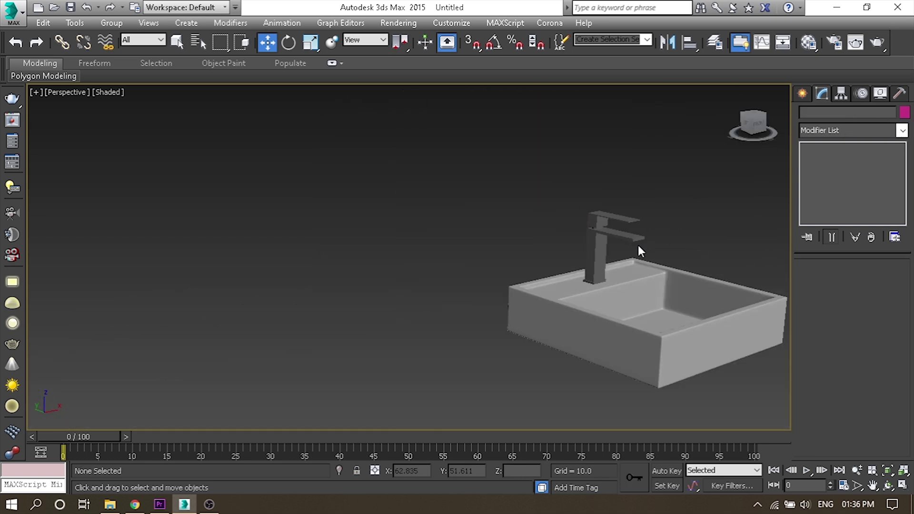
scroll(435, 261, "up", 3)
middle_click_drag(388, 253, 473, 159, "alt")
scroll(413, 163, "up", 4)
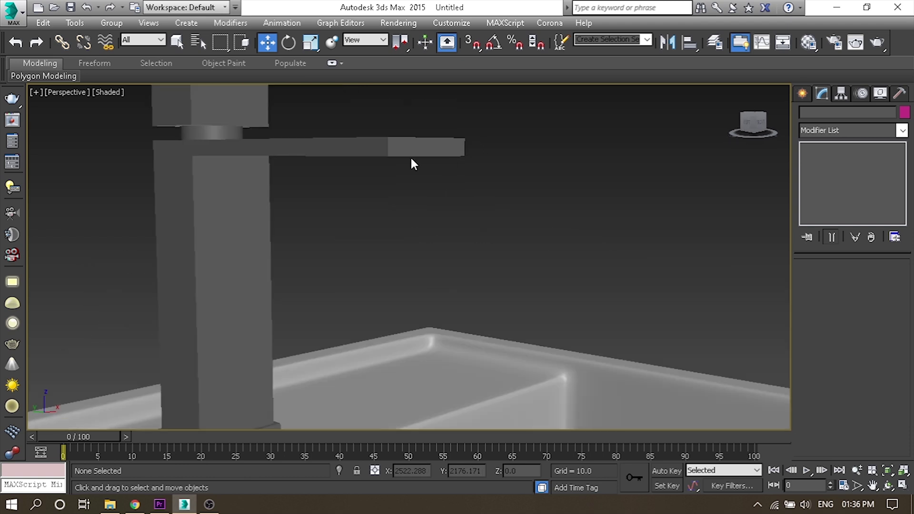
left_click(411, 158)
mouse_move(410, 167)
middle_mouse_down("alt")
mouse_move(456, 162)
mouse_move(402, 179)
mouse_move(433, 182)
mouse_move(471, 162)
middle_mouse_up("alt")
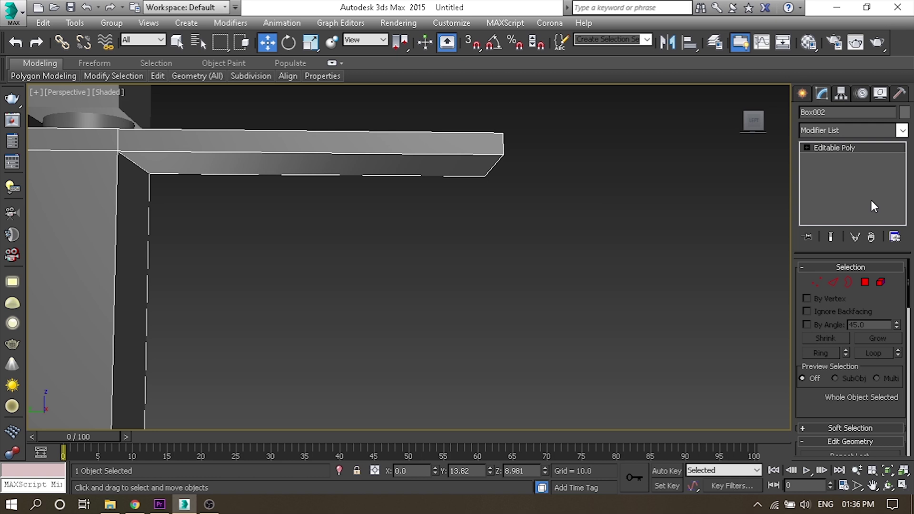
left_click(596, 227)
mouse_move(595, 227)
middle_mouse_down("alt")
mouse_move(557, 267)
mouse_move(419, 316)
middle_mouse_up("alt")
scroll(446, 301, "up", 3)
left_click(809, 93)
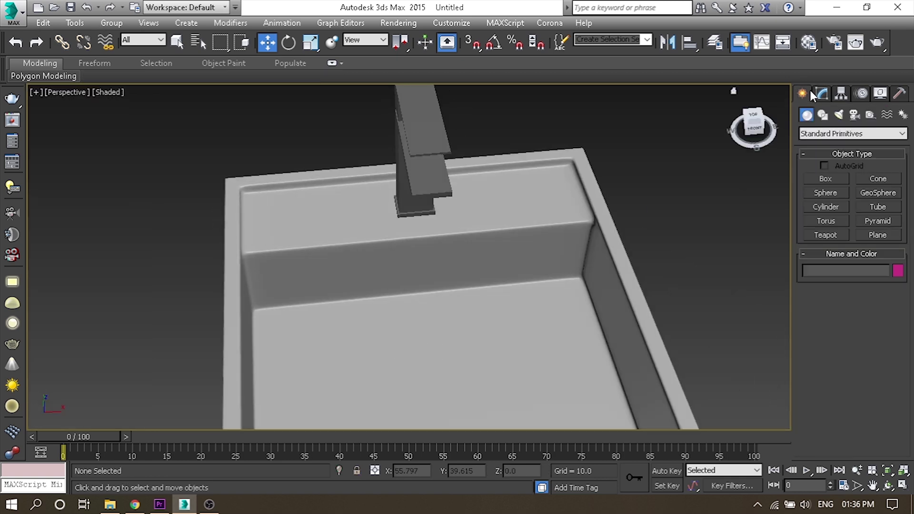
Step: Create a cylinder in the Top view and zero its X and Y position
left_click(821, 209)
key("t")
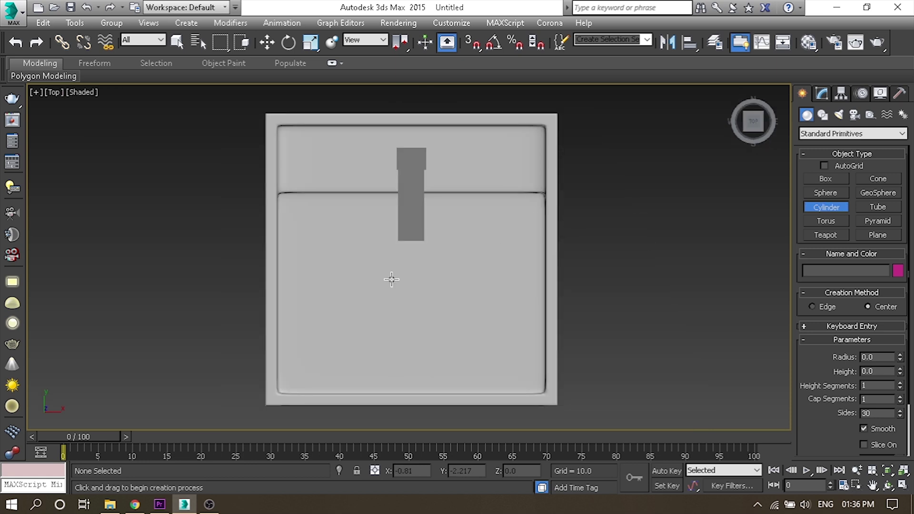
key("F3")
scroll(460, 245, "up", 5)
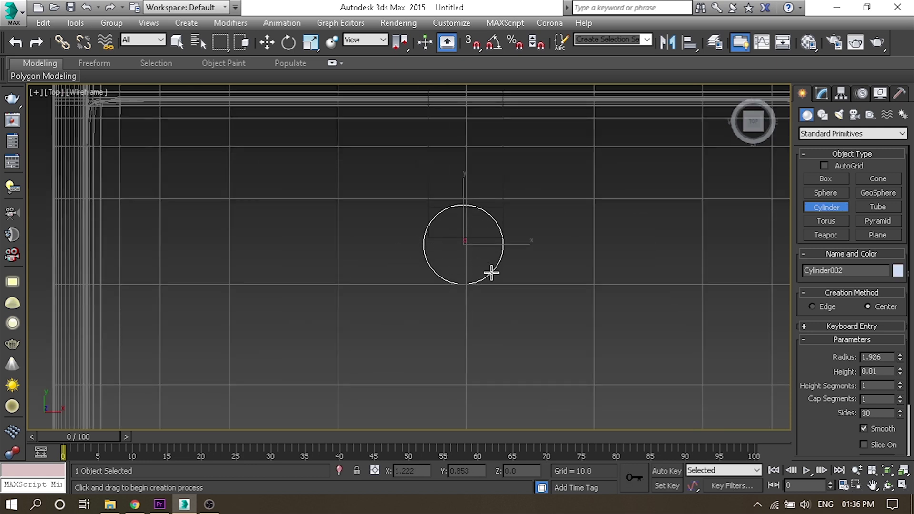
key("w")
right_click(434, 471)
right_click(490, 470)
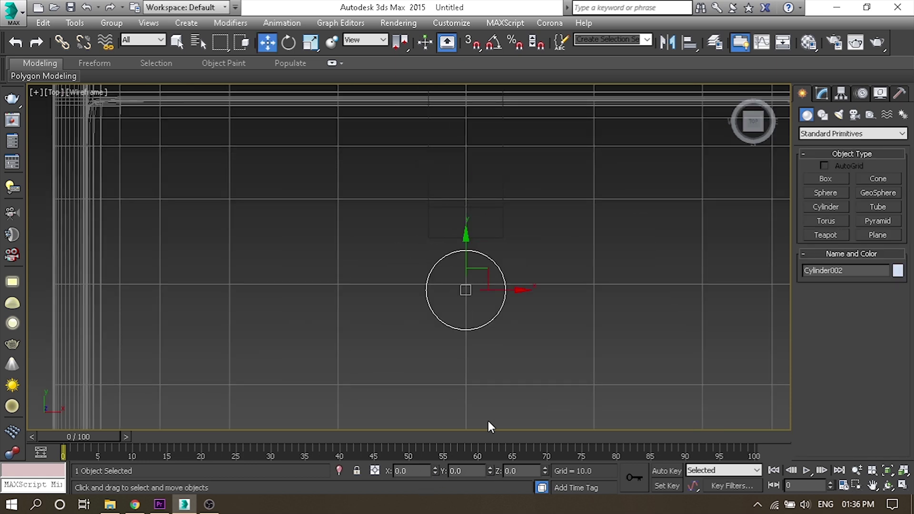
Step: Set the cylinder's Radius and Height to 1.8 and nudge it slightly along Y
left_click(821, 93)
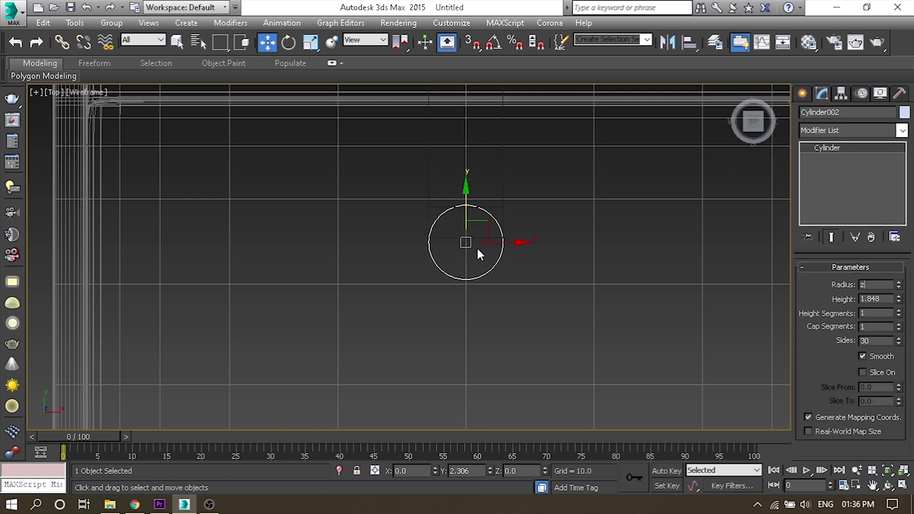
scroll(332, 261, "up", 4)
scroll(438, 214, "down", 2)
left_click_drag(433, 214, 430, 196)
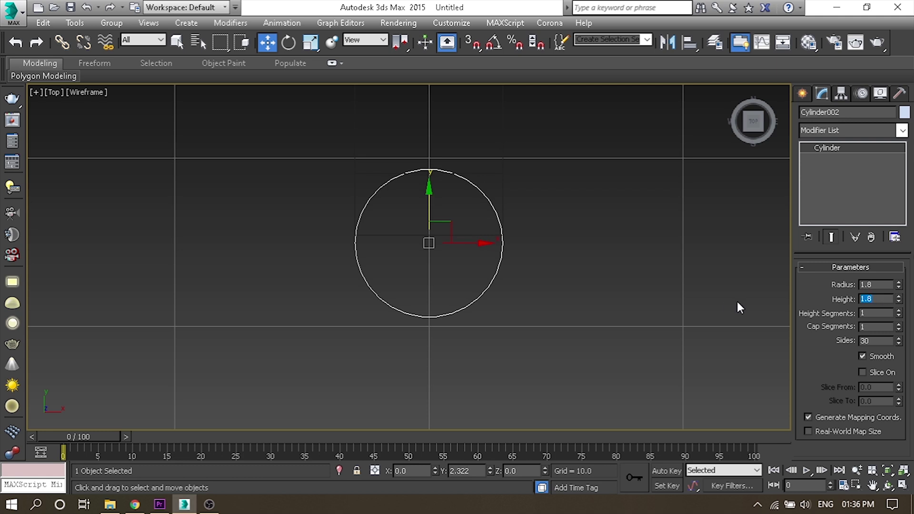
Step: Lower the cylinder down into the basin floor
key("p")
key("F3")
mouse_move(483, 336)
middle_mouse_down("alt")
mouse_move(496, 261)
mouse_move(434, 261)
middle_mouse_up("alt")
scroll(476, 261, "down", 3)
left_click_drag(435, 262, 434, 289)
middle_click_drag(435, 289, 443, 289, "alt")
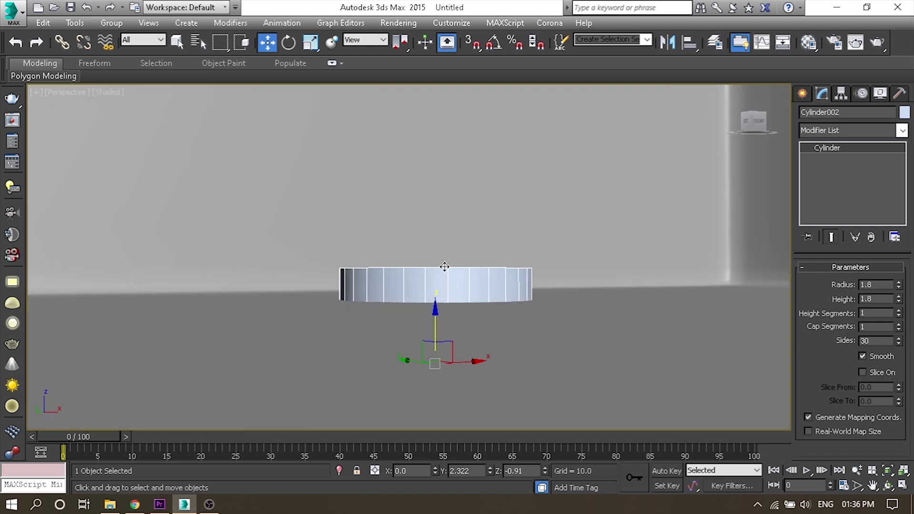
scroll(432, 277, "down", 2)
middle_click_drag(433, 264, 419, 312, "alt")
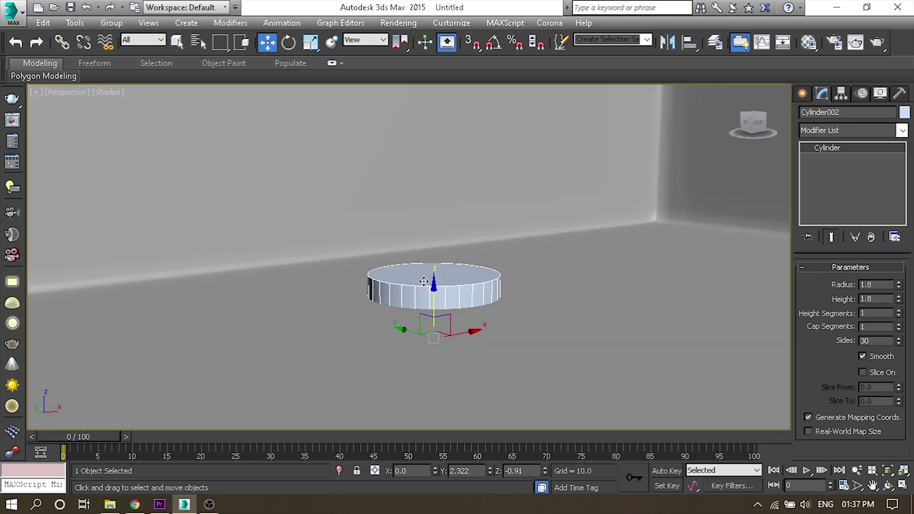
Step: Shift-drag a copy of the cylinder upward, hide the copy, and reselect the lower cylinder
left_click_drag(418, 314, 525, 168)
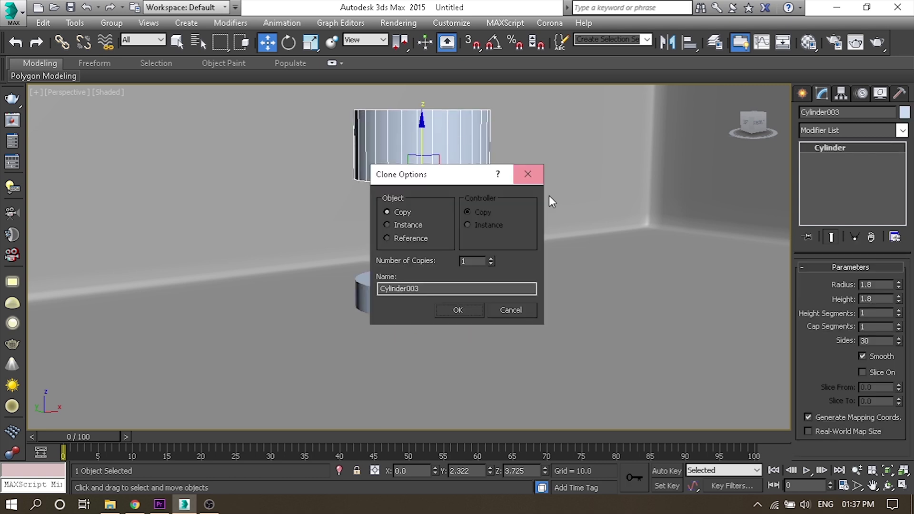
left_click(452, 308)
right_click(422, 155)
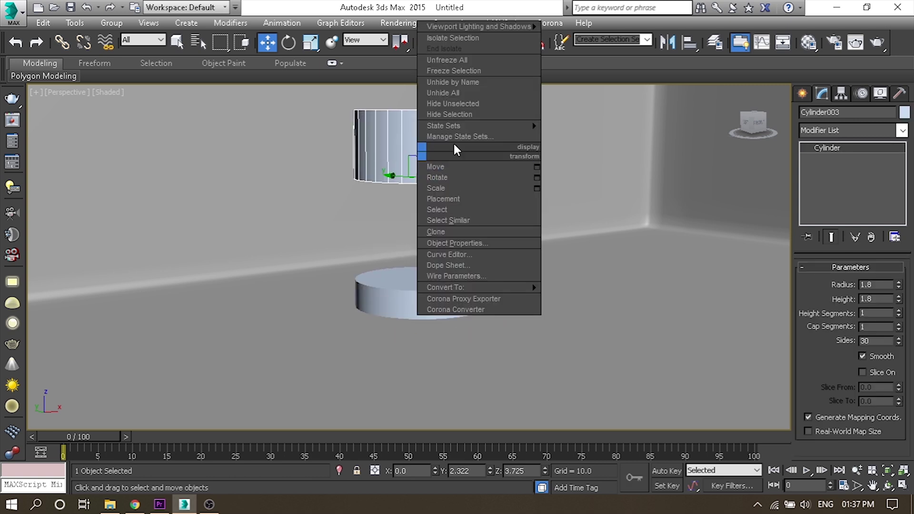
left_click(449, 114)
left_click(416, 290)
Step: Boolean-subtract Cylinder002 from Box001 to cut the round drain hole
scroll(416, 286, "up", 8)
scroll(415, 275, "down", 3)
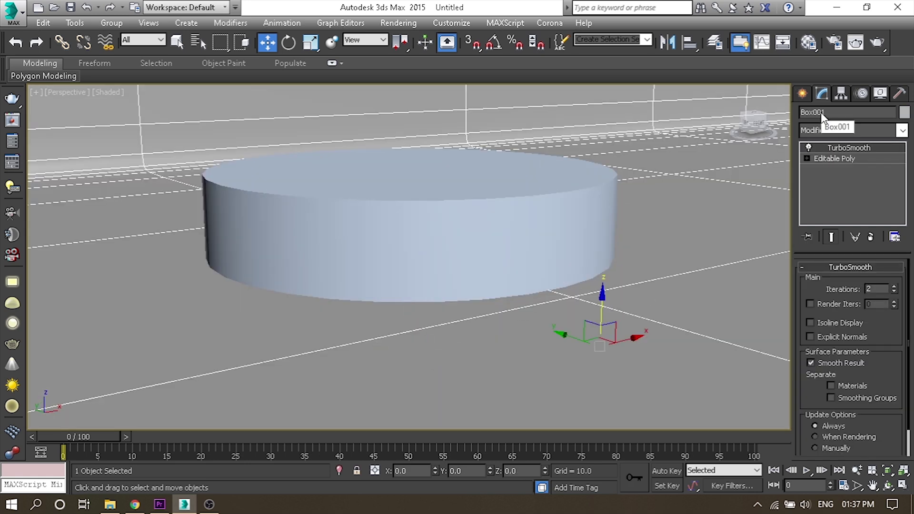
left_click(803, 93)
left_click(851, 133)
left_click(840, 162)
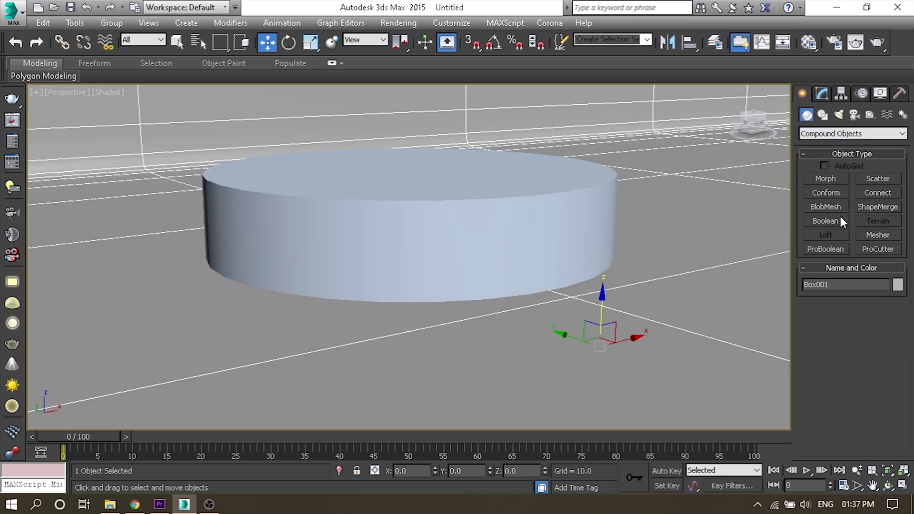
left_click(826, 222)
left_click(429, 194)
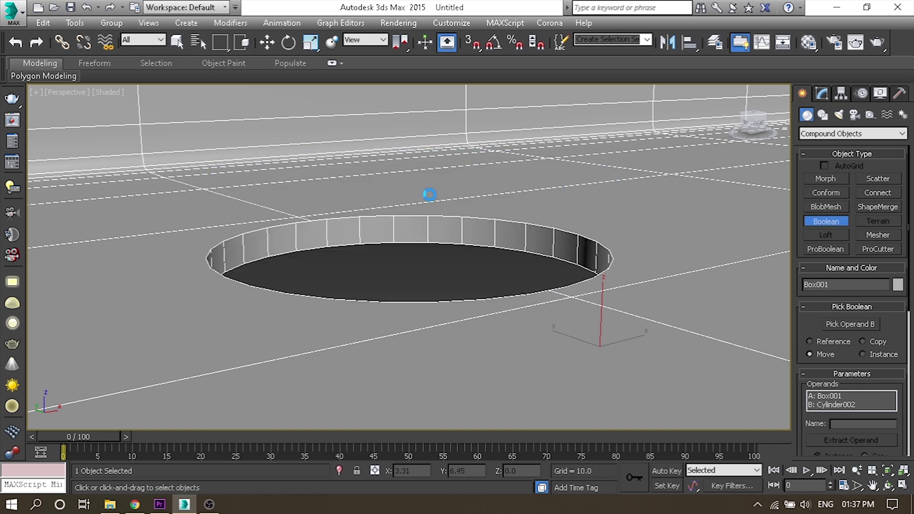
mouse_move(535, 221)
middle_mouse_down("alt")
mouse_move(483, 298)
mouse_move(414, 200)
mouse_move(449, 221)
middle_mouse_up("alt")
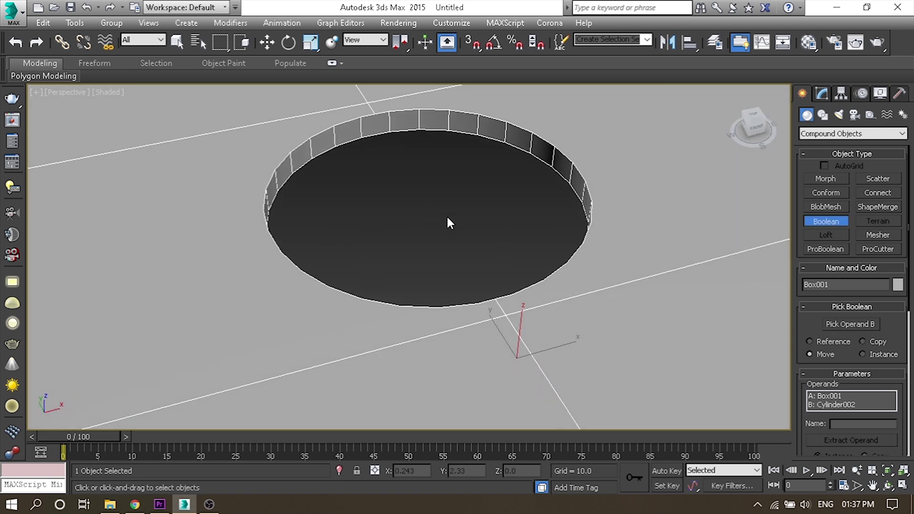
key("w")
Step: Unhide and check the copied drain cylinder Cylinder003, then hide it again
scroll(618, 218, "down", 10)
mouse_move(617, 218)
middle_mouse_down("alt")
mouse_move(159, 361)
mouse_move(650, 285)
mouse_move(633, 316)
middle_mouse_up("alt")
left_click(159, 361)
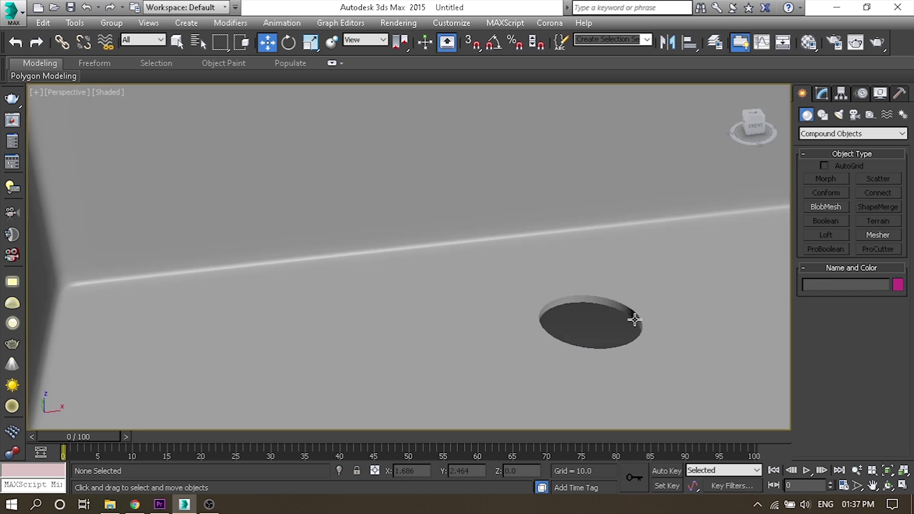
scroll(633, 316, "up", 5)
left_click(642, 305)
right_click(594, 281)
left_click(623, 222)
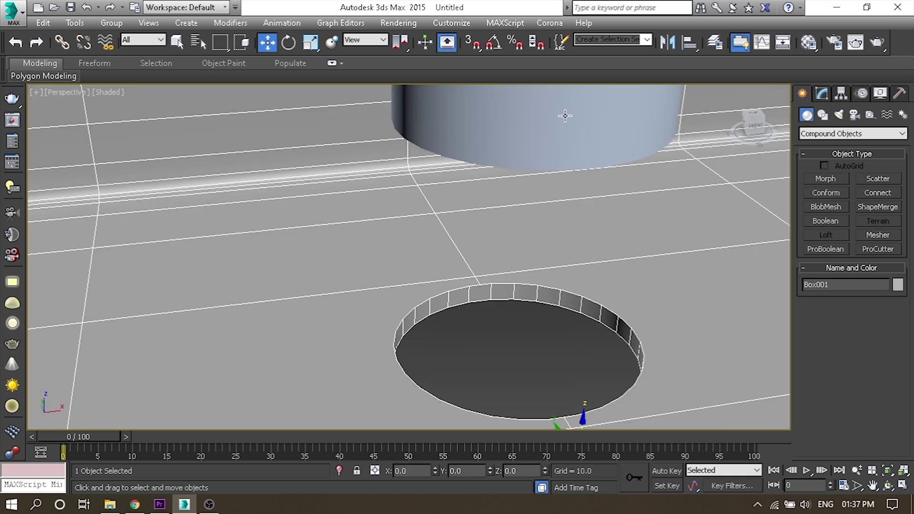
left_click(533, 119)
mouse_move(533, 119)
middle_mouse_down("alt")
mouse_move(553, 397)
mouse_move(580, 170)
middle_mouse_up("alt")
key("ctrl+z")
key("ctrl+z")
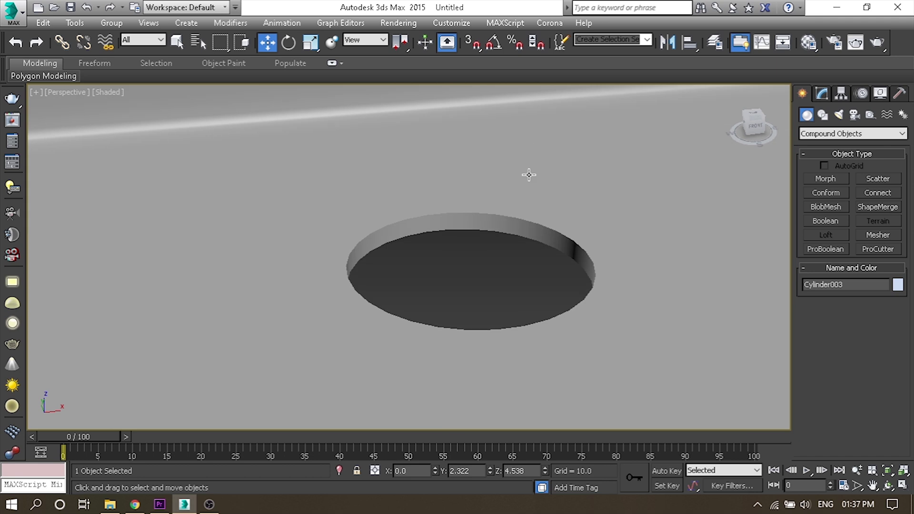
scroll(527, 265, "up", 3)
Step: Convert Box001 to Editable Poly and select the edges around the hole's rim
right_click(648, 172)
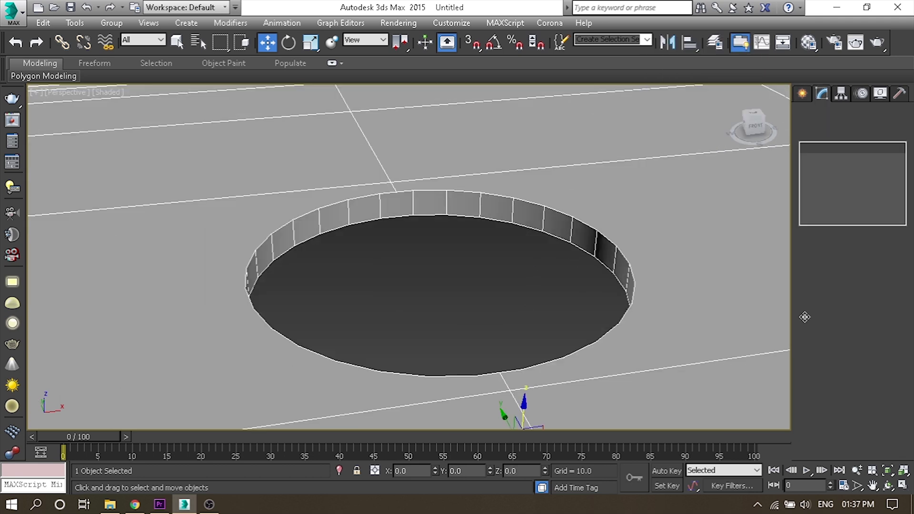
left_click(809, 314)
key("2")
double_click(581, 229)
Step: Scale the drain hole's top rim vertices outward to widen the opening
left_click(815, 281, "ctrl")
key("f")
key("F3")
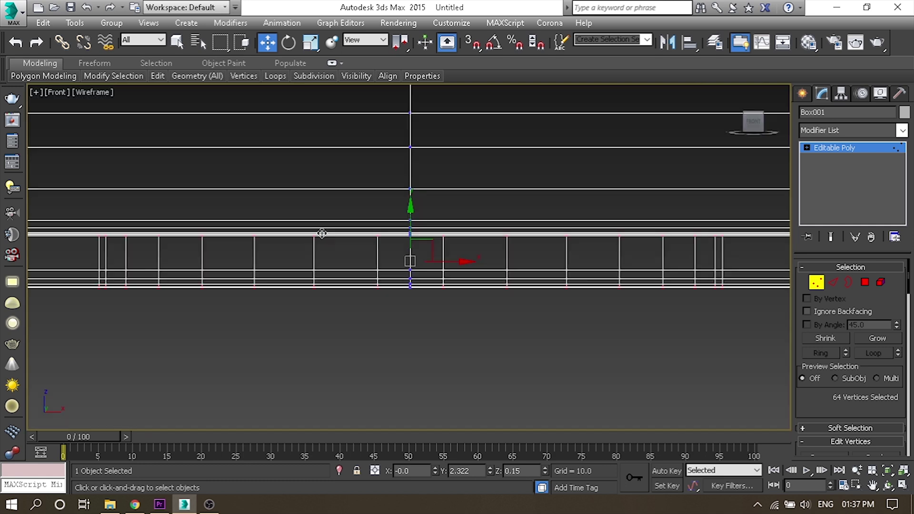
key("F3")
scroll(486, 257, "down", 2)
key("p")
key("r")
left_click_drag(422, 282, 424, 263)
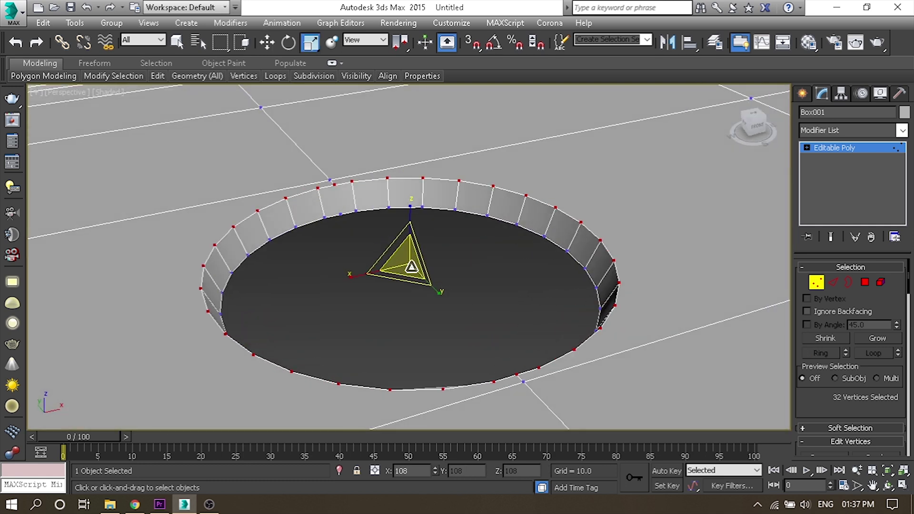
middle_click_drag(424, 263, 492, 311, "alt")
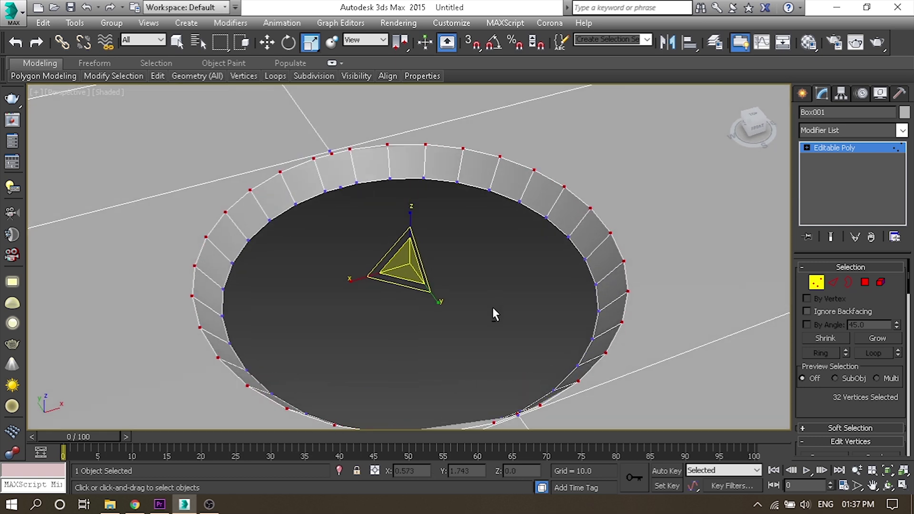
Step: Move Cylinder003 down into the drain hole to Z -1.535 and isolate it
left_click(815, 282)
left_click(441, 299)
scroll(443, 290, "down", 5)
left_click(443, 216)
key("w")
mouse_move(442, 216)
left_mouse_down()
mouse_move(439, 291)
mouse_move(405, 282)
left_mouse_up()
scroll(422, 296, "up", 6)
key("alt+q")
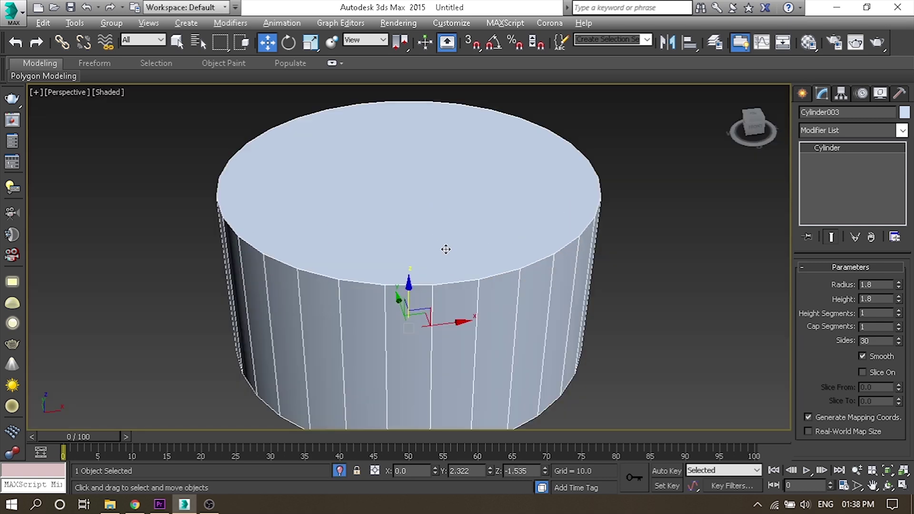
Step: Convert Cylinder003 to an Editable Poly and end the isolation
right_click(456, 236)
left_click(607, 385)
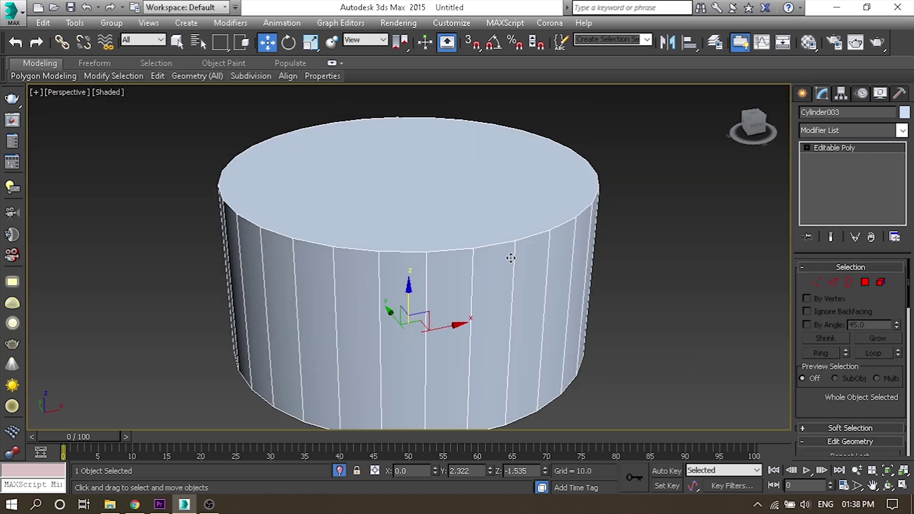
key("F3")
right_click(507, 252)
left_click(527, 195)
key("F3")
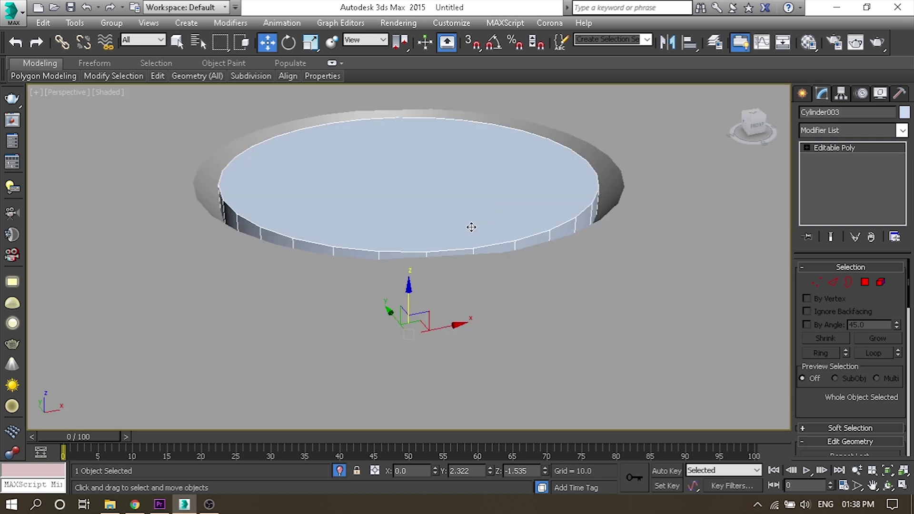
mouse_move(363, 259)
middle_mouse_down("alt")
mouse_move(292, 315)
mouse_move(411, 260)
mouse_move(411, 308)
middle_mouse_up("alt")
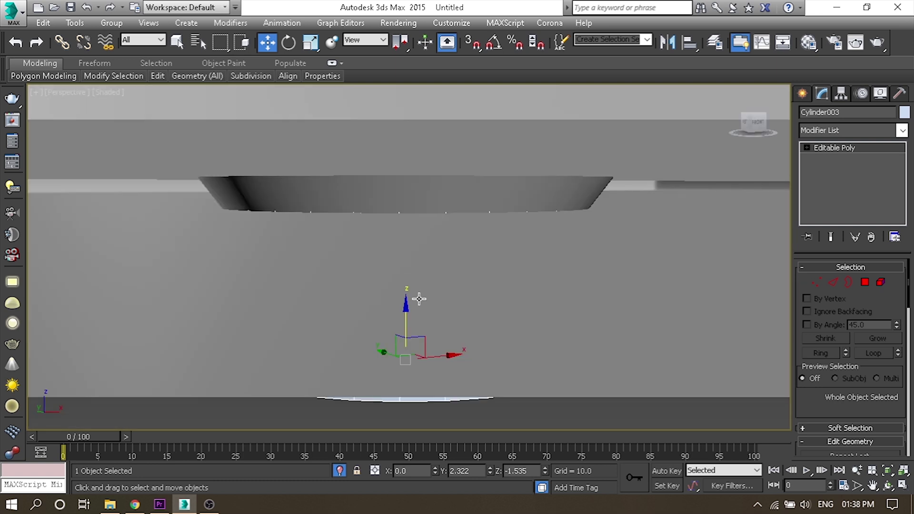
Step: Raise the bottom vertex row in Front view to flatten the cylinder into a thin disc
key("1")
key("z")
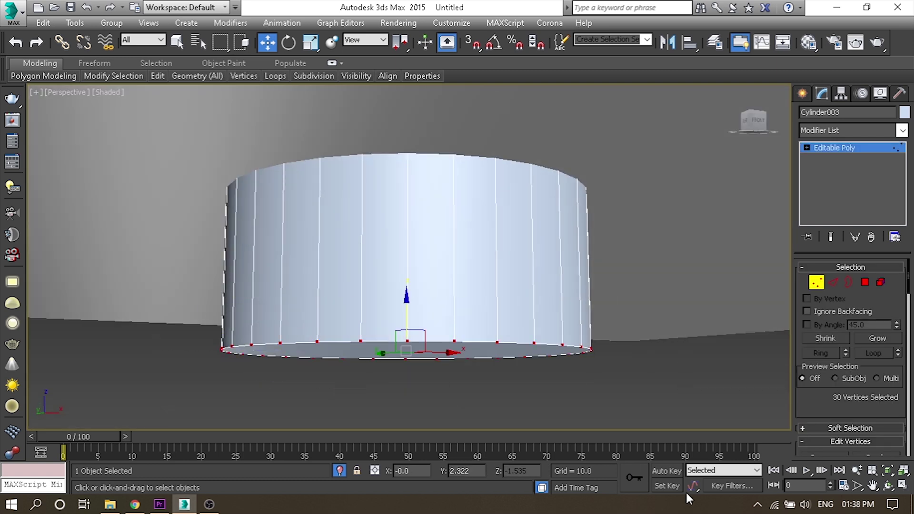
left_click_drag(408, 295, 418, 150)
middle_click_drag(419, 150, 424, 230, "alt")
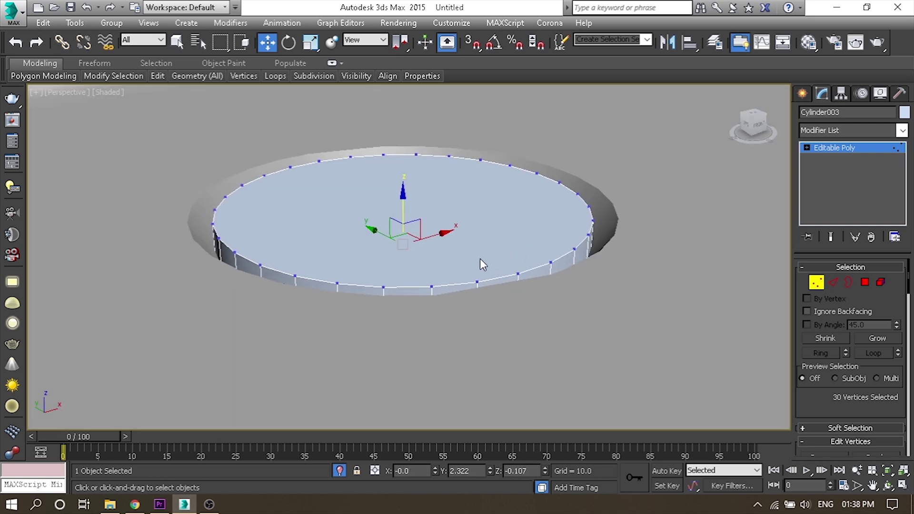
key("f")
left_click_drag(475, 305, 474, 298)
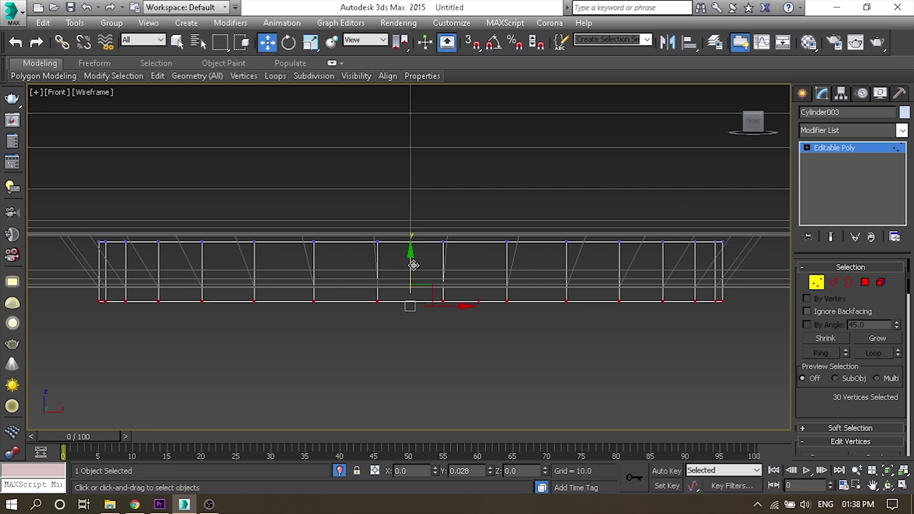
left_click_drag(97, 197, 795, 262)
left_click_drag(409, 205, 416, 203)
Step: Check the disc in shaded perspective and select one of its side edges
key("p")
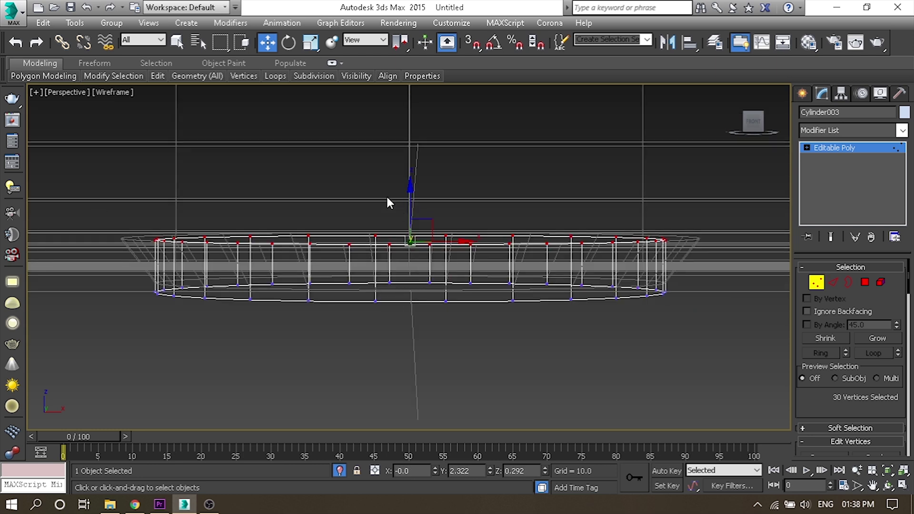
key("F3")
middle_click_drag(392, 324, 430, 331, "alt")
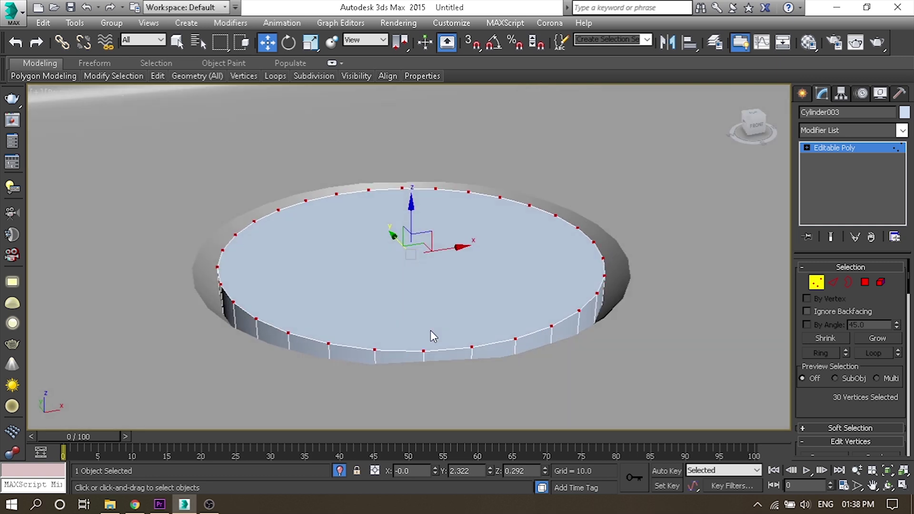
left_click(814, 282)
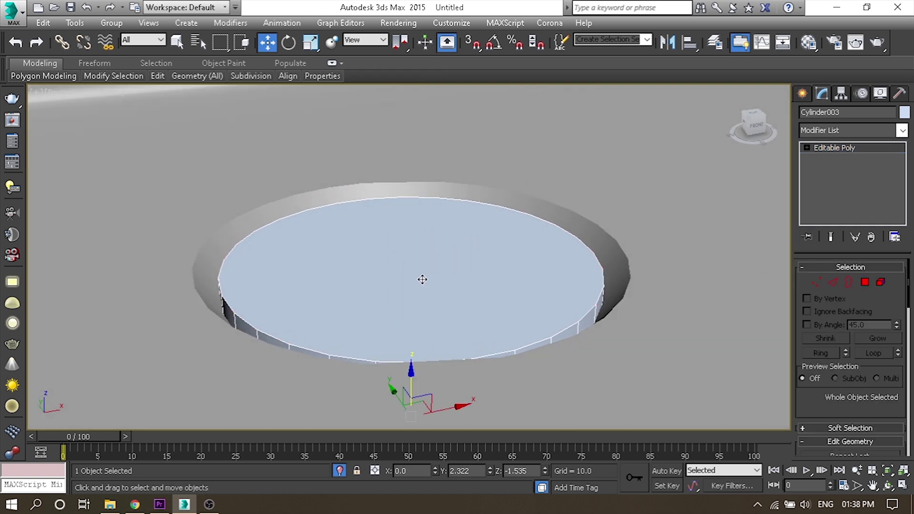
left_click(832, 282)
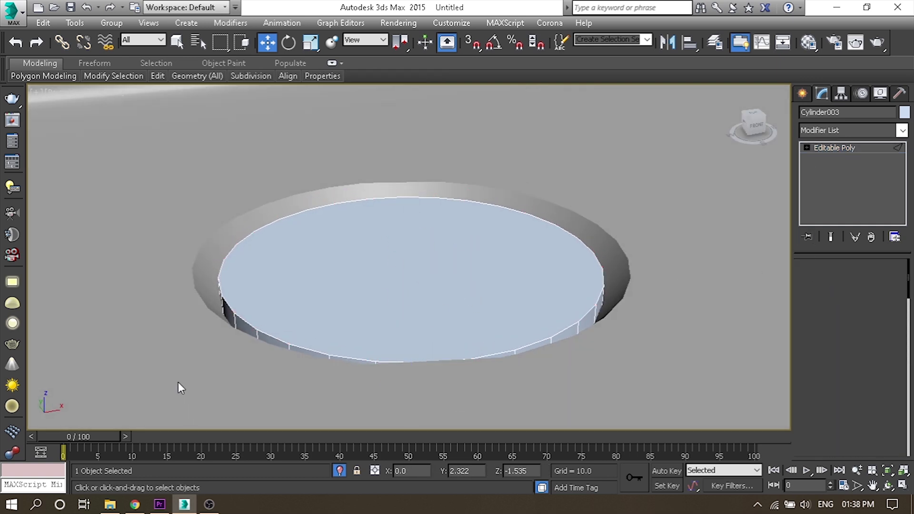
left_click(257, 335)
Step: Ring-select the disc's 30 side edges and Connect them with one segment
left_click(820, 352)
right_click(272, 333)
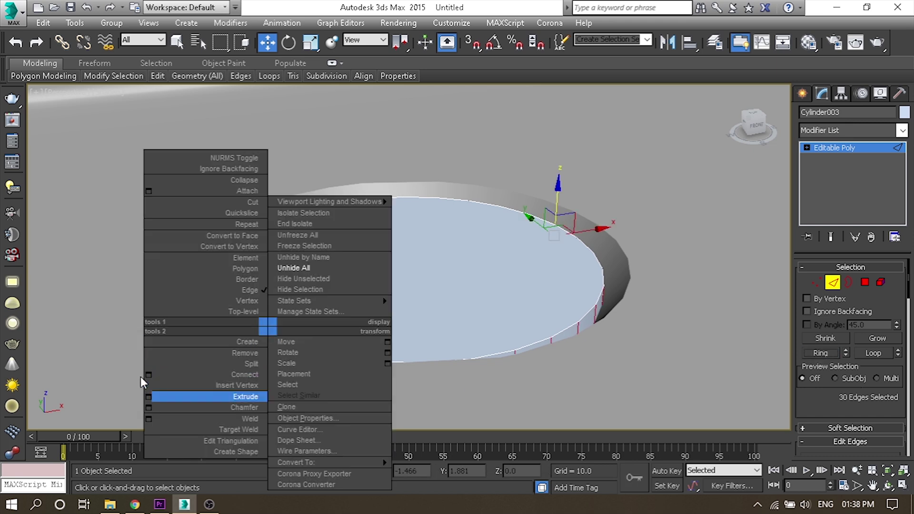
left_click(150, 374)
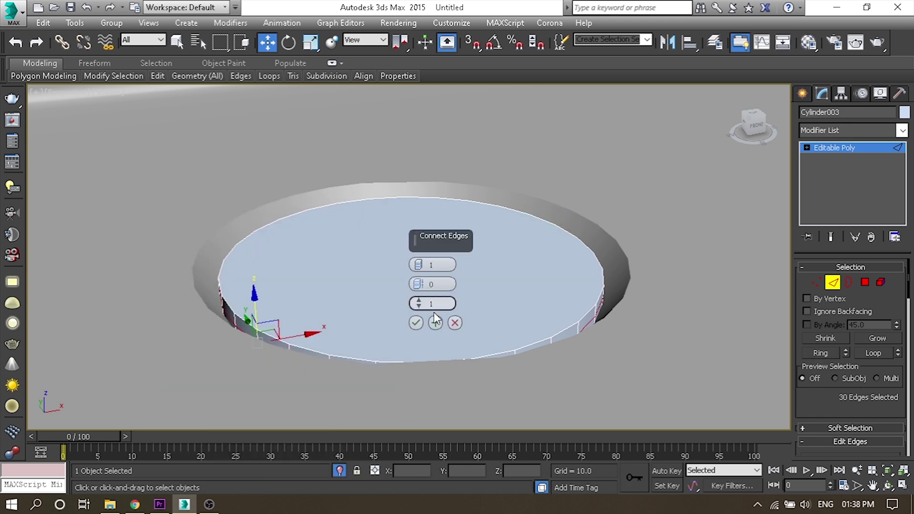
key("Return")
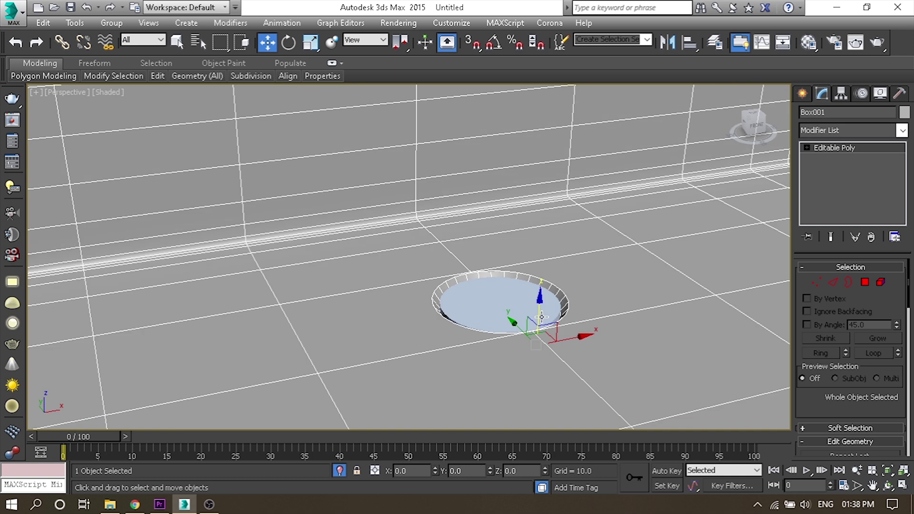
Step: Open the drain disc's object colour choices and close them unchanged
scroll(341, 300, "down", 10)
scroll(552, 299, "up", 8)
left_click(552, 299)
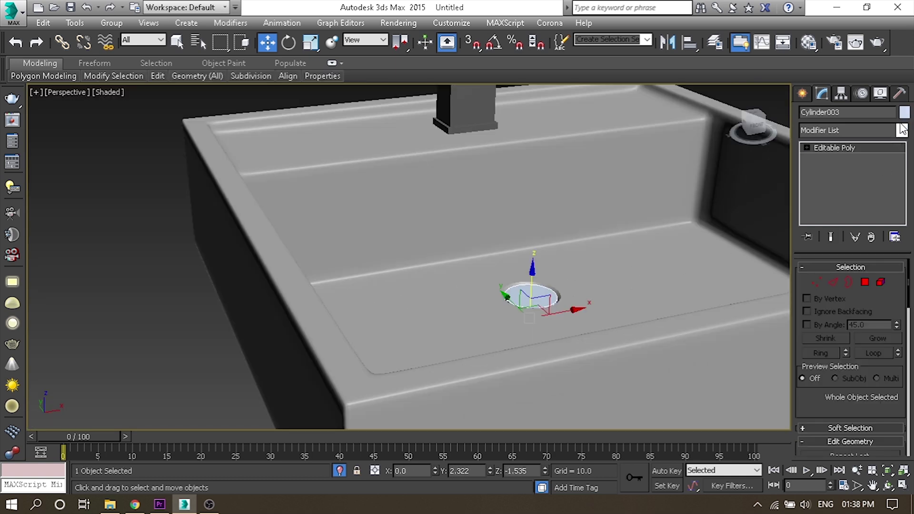
left_click(903, 112)
left_click(523, 326)
left_click(249, 316)
Step: Orbit around the assembled sink and view it in the front wireframe view
scroll(392, 270, "down", 5)
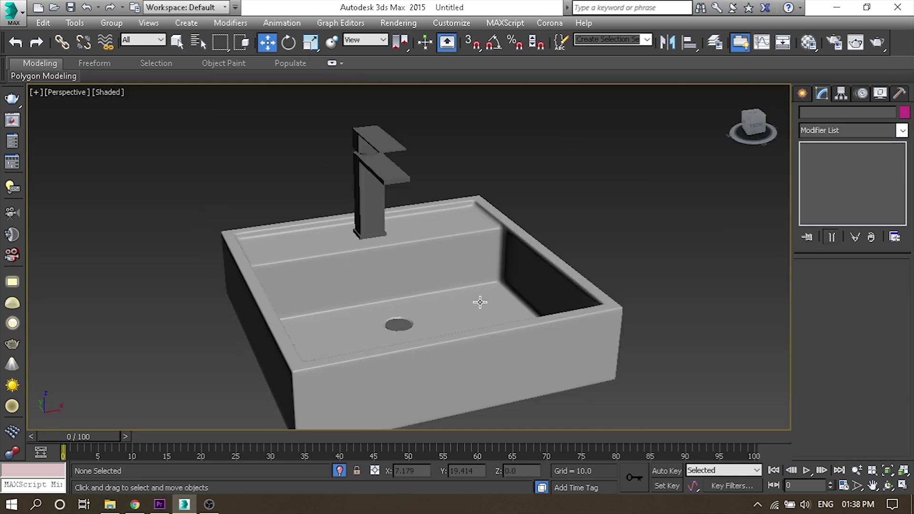
mouse_move(440, 289)
middle_mouse_down("alt")
mouse_move(453, 295)
mouse_move(402, 271)
middle_mouse_up("alt")
scroll(384, 263, "up", 5)
left_click(375, 286)
key("f")
scroll(444, 306, "down", 5)
left_click(445, 306)
scroll(428, 312, "up", 3)
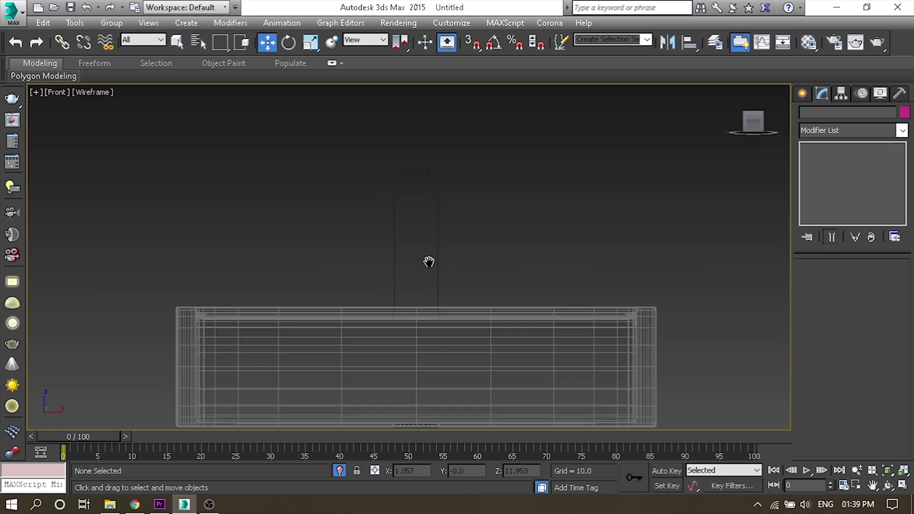
Step: Draw a Circle spline in the Front view and set its radius to 1.0
scroll(414, 338, "up", 5)
middle_click_drag(414, 338, 416, 308)
left_click(803, 93)
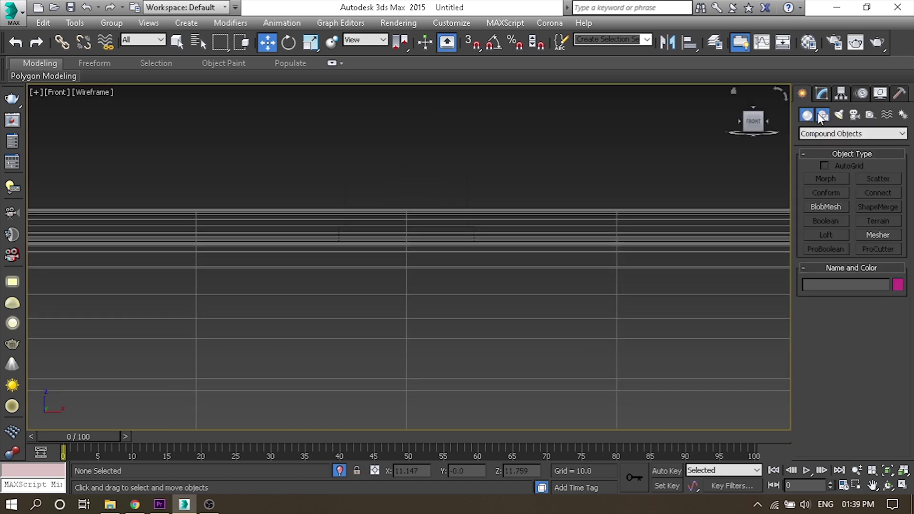
left_click(822, 116)
left_click(828, 205)
left_click_drag(406, 310, 425, 344)
key("w")
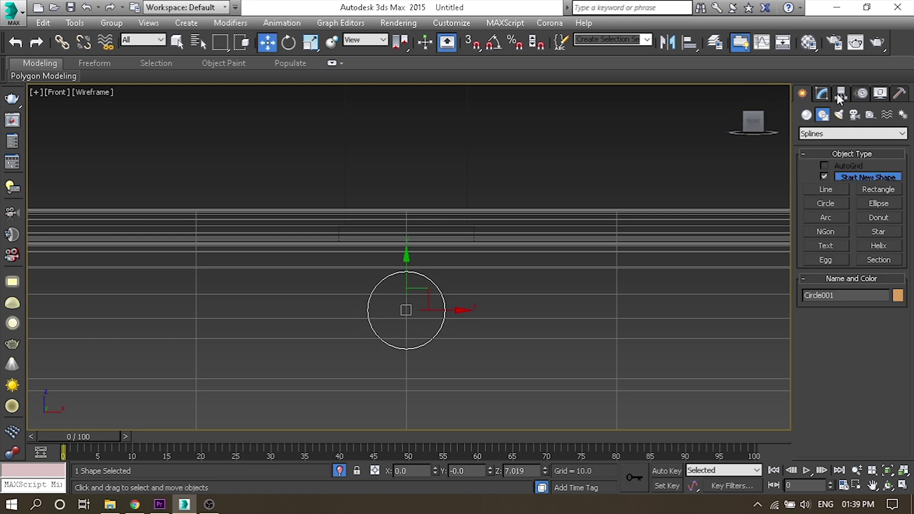
left_click(822, 93)
type("1.0")
key("Return")
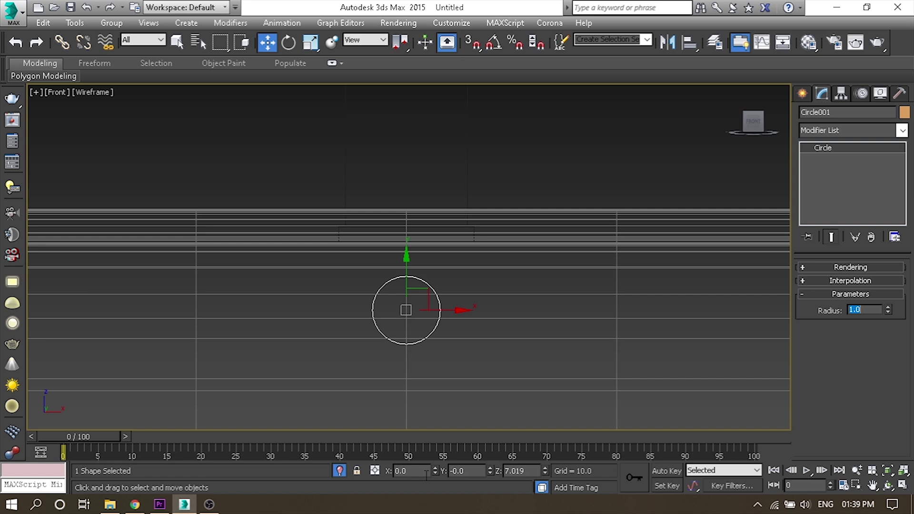
Step: Raise the circle to Z 7.0 and move it toward the faucet base in shaded view
scroll(411, 318, "down", 5)
left_click_drag(374, 299, 377, 227)
key("z")
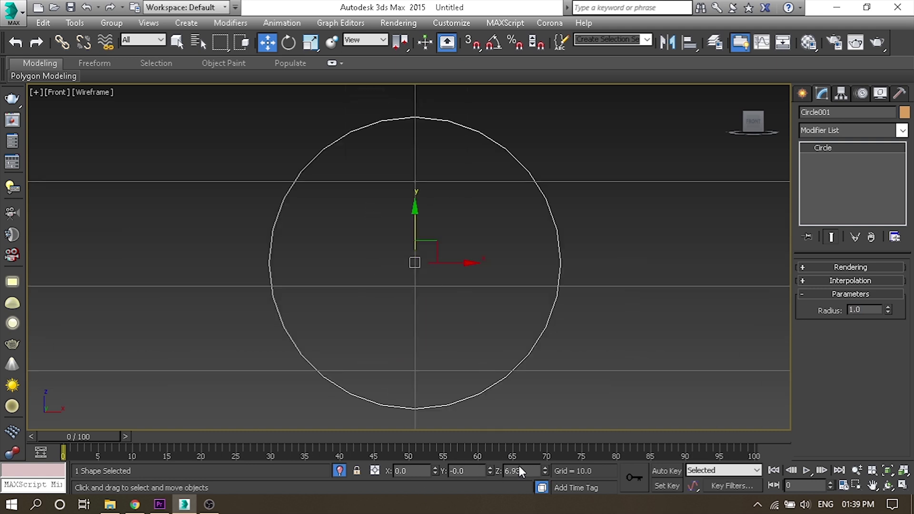
type("7")
key("Return")
scroll(410, 370, "down", 3)
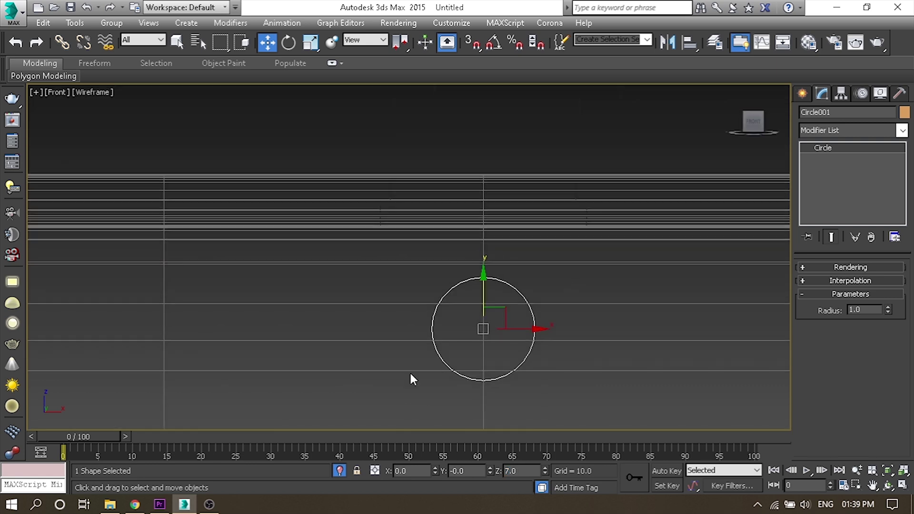
key("F3")
middle_click_drag(347, 327, 407, 346, "alt")
scroll(407, 333, "down", 2)
left_click_drag(410, 310, 336, 238)
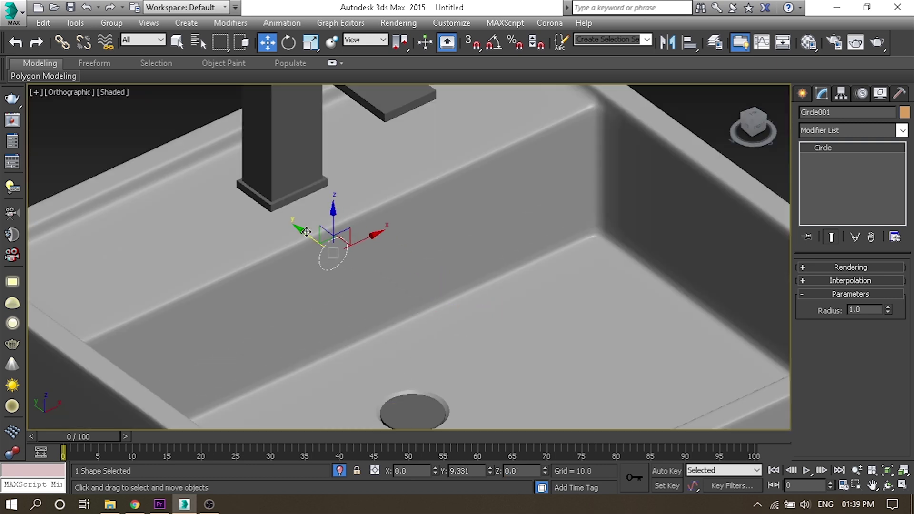
key("z")
left_click_drag(413, 266, 405, 263)
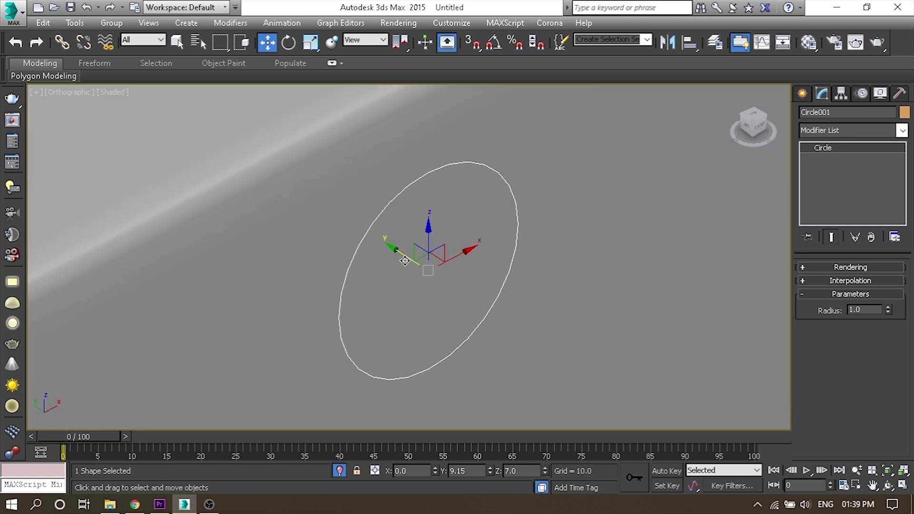
Step: Lower the circle slightly and review its placement in the Perspective view
key("p")
middle_click_drag(406, 263, 419, 285, "alt")
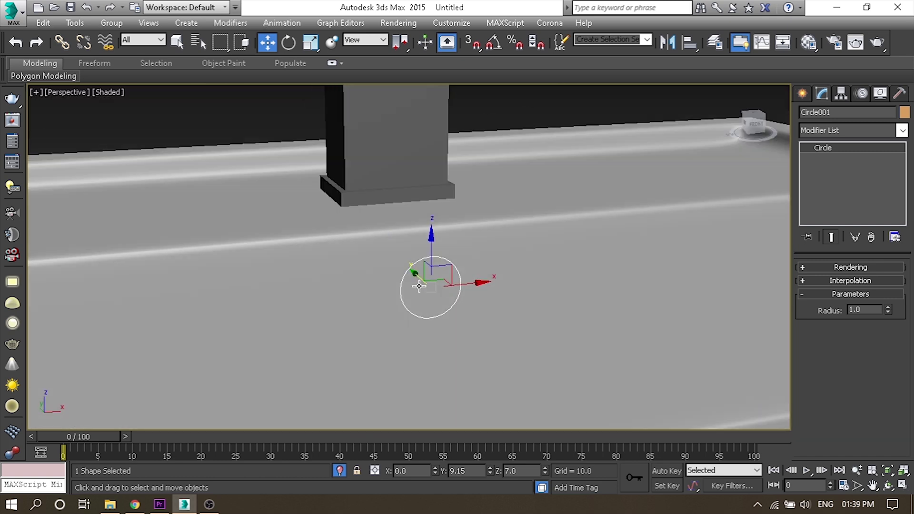
left_click_drag(431, 248, 440, 252)
mouse_move(416, 266)
middle_mouse_down("alt")
mouse_move(388, 315)
mouse_move(418, 326)
mouse_move(442, 313)
middle_mouse_up("alt")
left_click(809, 93)
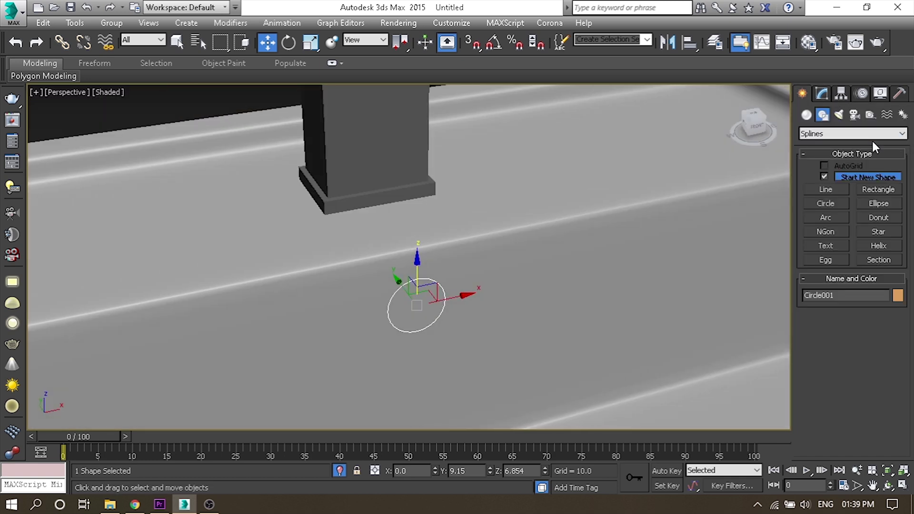
left_click(821, 93)
middle_click_drag(762, 199, 790, 220, "alt")
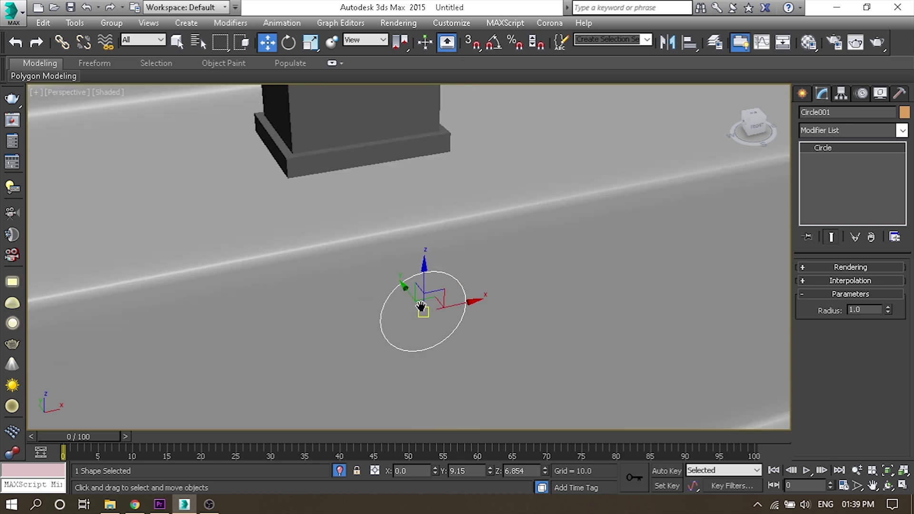
Step: Convert the circle to an Editable Spline and enter sub-object editing
right_click(423, 270)
mouse_move(449, 405)
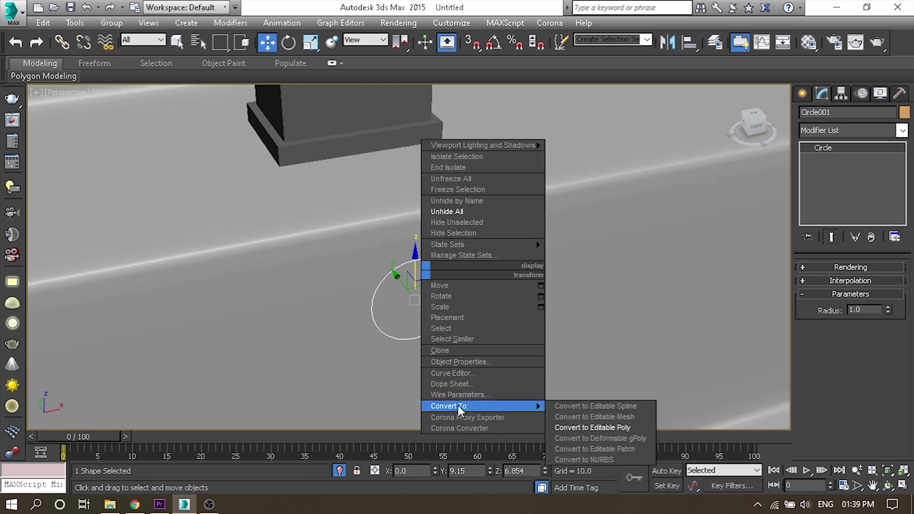
left_click(629, 410)
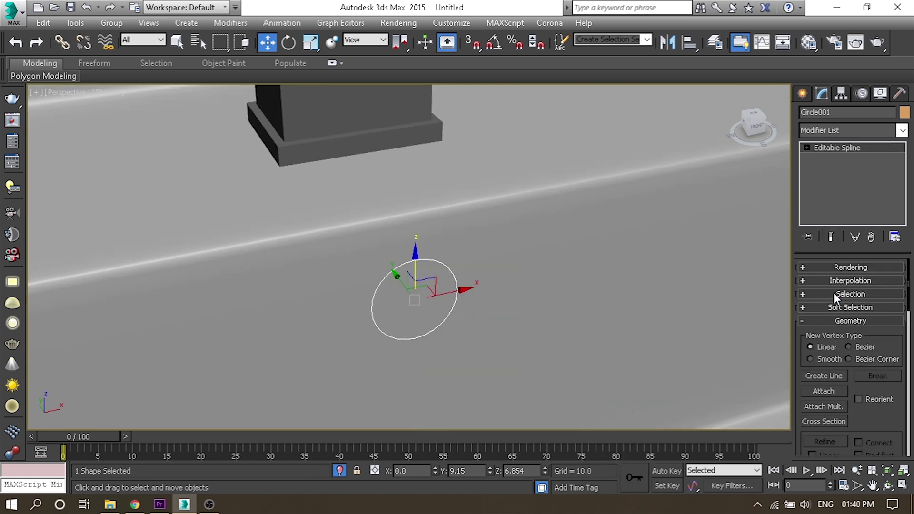
scroll(856, 300, "down", 2)
key("1")
scroll(854, 271, "down", 3)
left_click_drag(859, 399, 856, 180)
Step: Outline the circle spline to add a thin concentric ring just inside it
left_click(824, 436)
scroll(407, 283, "up", 2)
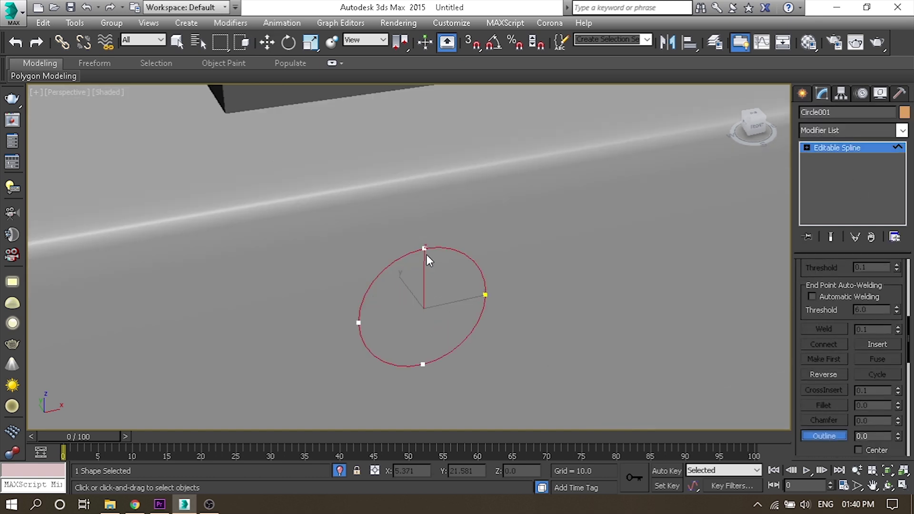
type("5")
key("Return")
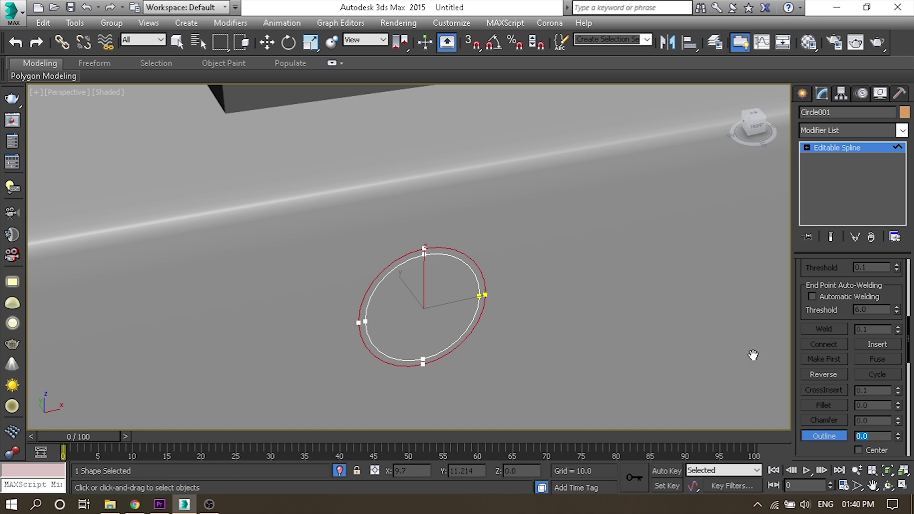
middle_click_drag(301, 102, 466, 326, "alt")
key("z")
key("ctrl+z")
key("Return")
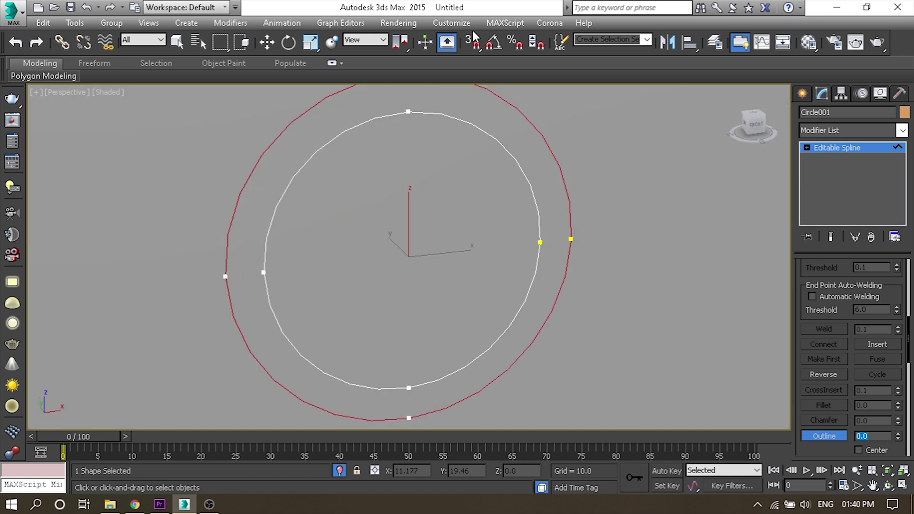
scroll(384, 247, "down", 3)
left_click_drag(409, 146, 422, 141)
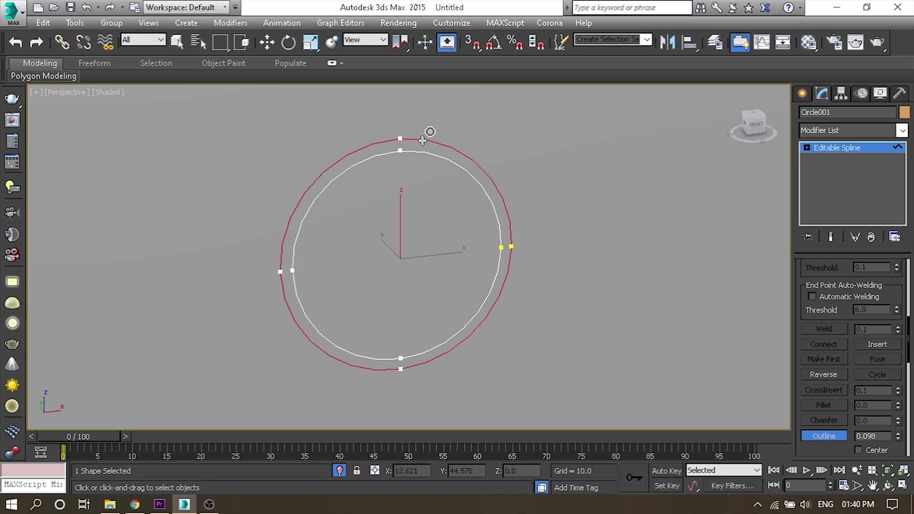
key("w")
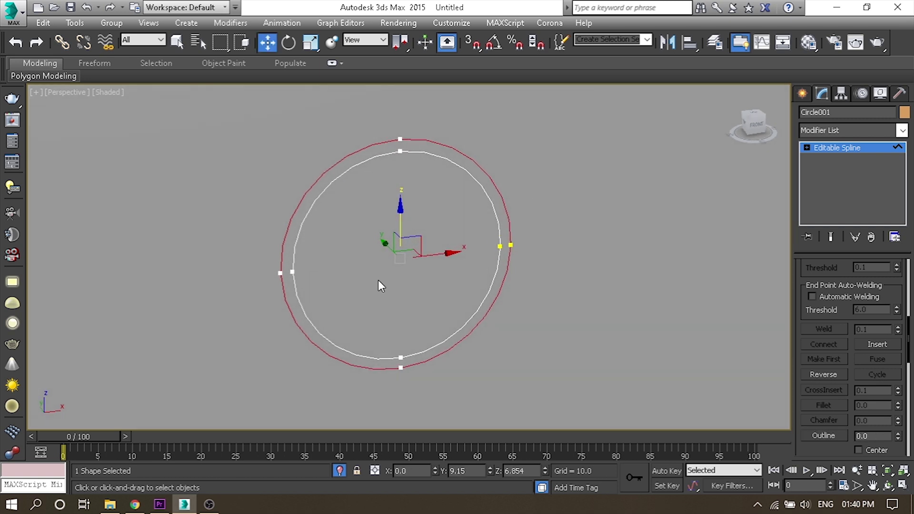
left_click(802, 93)
left_click(826, 189)
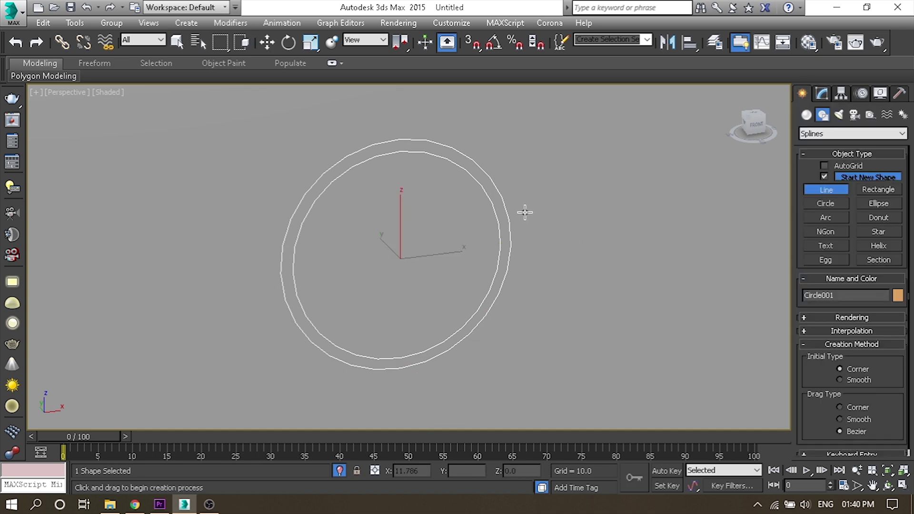
Step: In Front view, draw line spokes from the ring's centre out to its edge
key("f")
key("s")
left_click(409, 129)
left_click(405, 262)
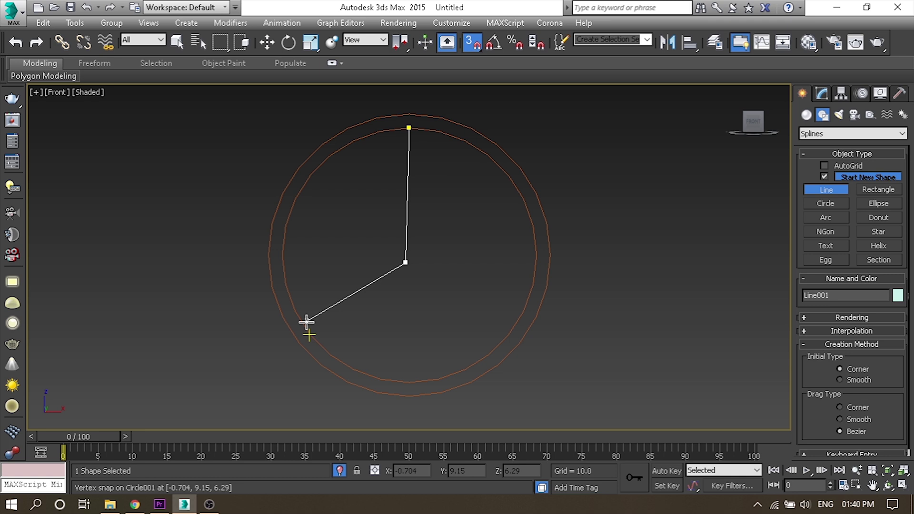
left_click(306, 326)
right_click(306, 327)
key("s")
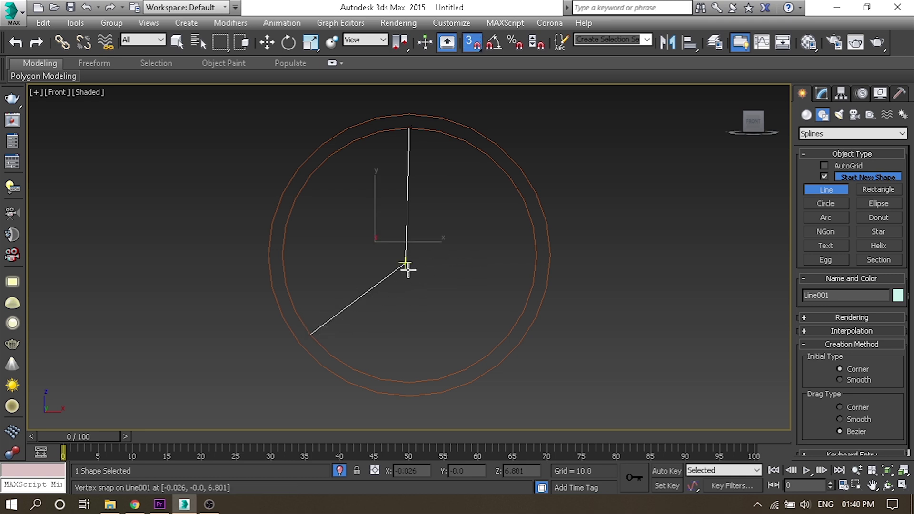
left_click(406, 262)
left_click(522, 310)
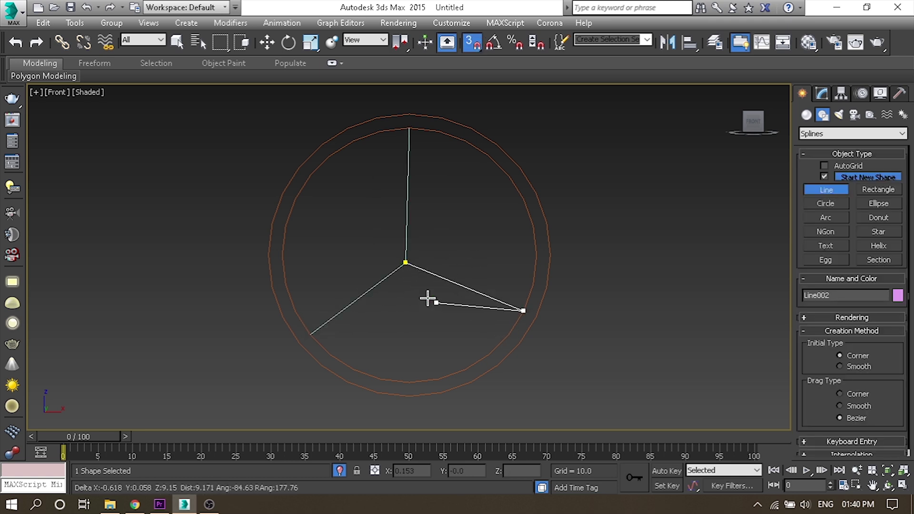
right_click(428, 300)
key("w")
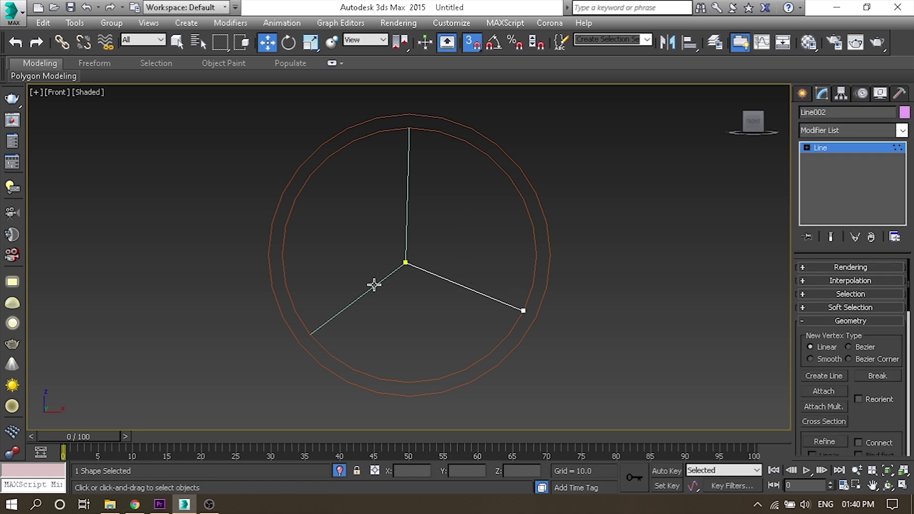
Step: Snap the two-spoke line's centre point to the circle centre and its end onto the ring
left_click(374, 284)
key("s")
left_click(310, 334)
mouse_move(405, 263)
left_mouse_down()
mouse_move(284, 259)
mouse_move(406, 257)
left_mouse_up()
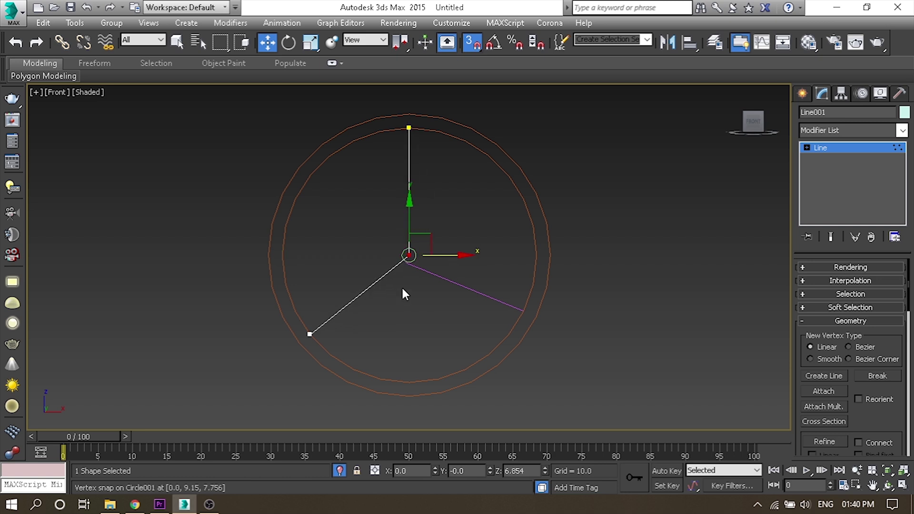
left_click(309, 335)
mouse_move(334, 318)
left_mouse_down()
mouse_move(302, 310)
mouse_move(309, 331)
left_mouse_up()
Step: Snap the right-hand spoke's inner end onto the circle centre
left_click(436, 270)
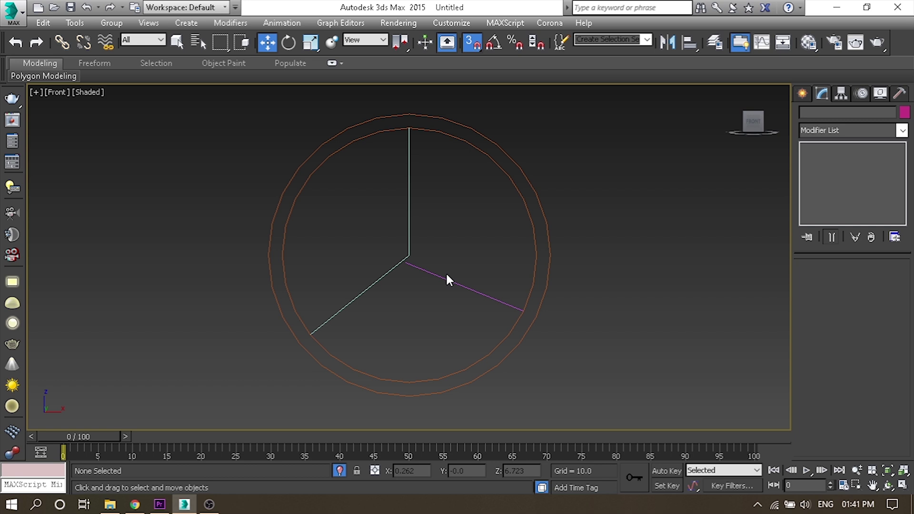
key("1")
left_click(405, 261)
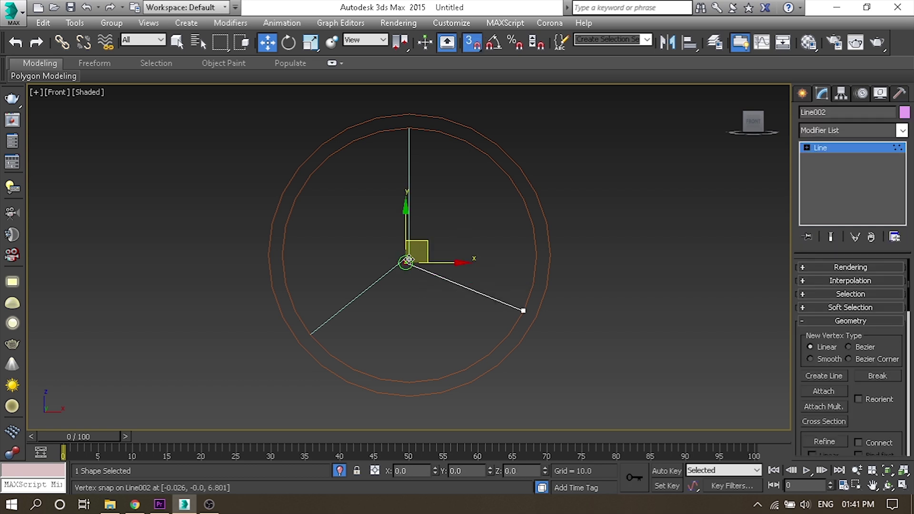
left_click_drag(424, 247, 427, 241)
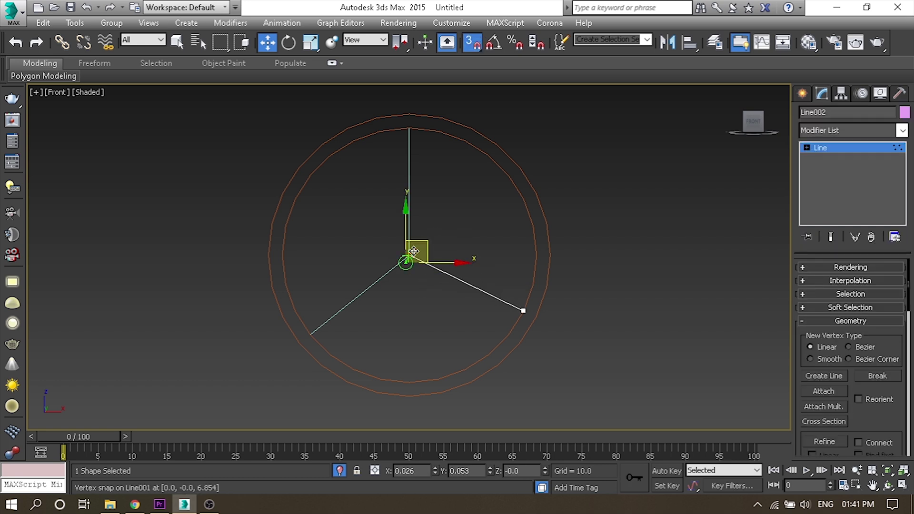
left_click(613, 325)
scroll(613, 325, "down", 5)
scroll(578, 347, "up", 3)
scroll(469, 355, "up", 3)
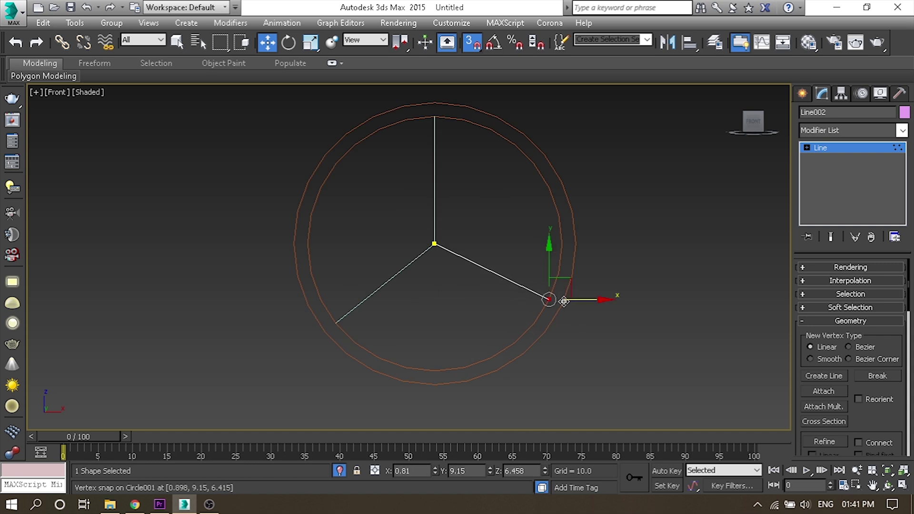
left_click(695, 272)
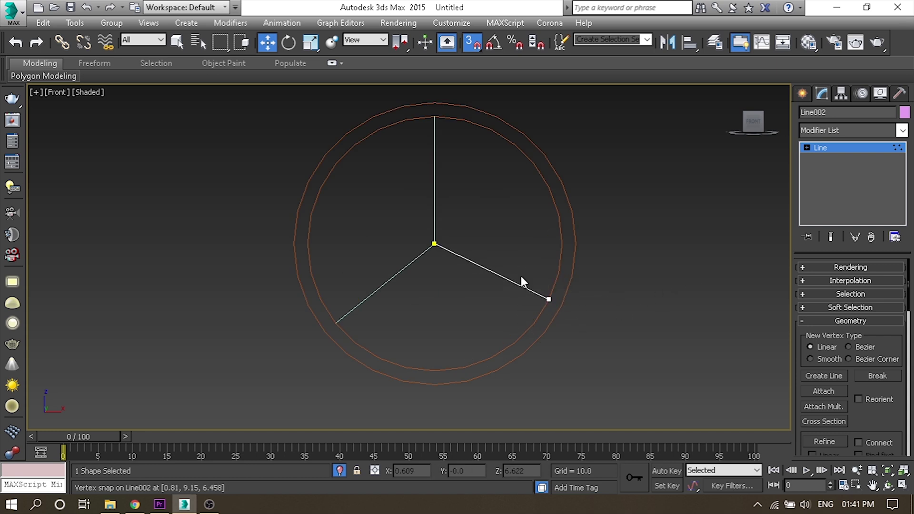
key("s")
Step: Move a doubled spoke point and snap it onto a circle point from the Top view
scroll(626, 280, "down", 4)
scroll(537, 265, "up", 2)
scroll(499, 203, "up", 4)
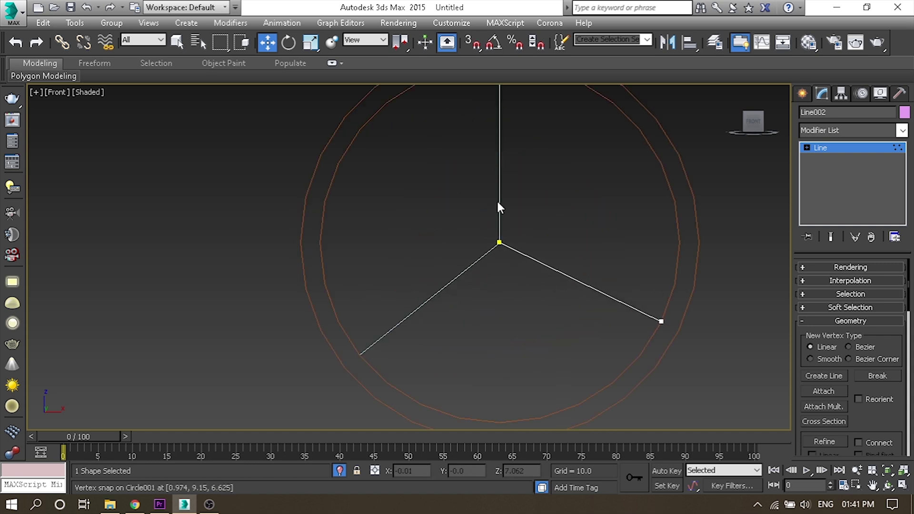
middle_click_drag(499, 202, 515, 303, "alt")
scroll(515, 306, "down", 5)
left_click_drag(544, 284, 335, 139)
key("t")
scroll(410, 238, "up", 4)
key("s")
left_click_drag(410, 292, 252, 218)
middle_click_drag(431, 310, 396, 139)
key("1")
key("s")
Step: Snap the spoke's bottom point onto the top of the ring
left_click_drag(284, 189, 394, 280)
key("1")
left_click(370, 373)
left_click_drag(381, 343, 380, 114)
middle_click_drag(380, 114, 386, 252)
left_click_drag(387, 357, 389, 231)
middle_click_drag(406, 238, 404, 248, "alt")
scroll(404, 249, "up", 4)
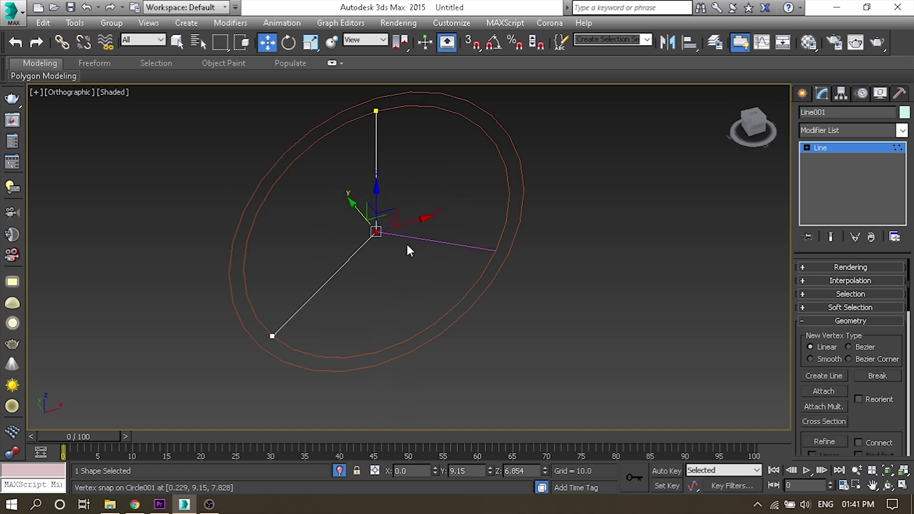
Step: Attach the second spoke line and center the pivot on the object
left_click(828, 391)
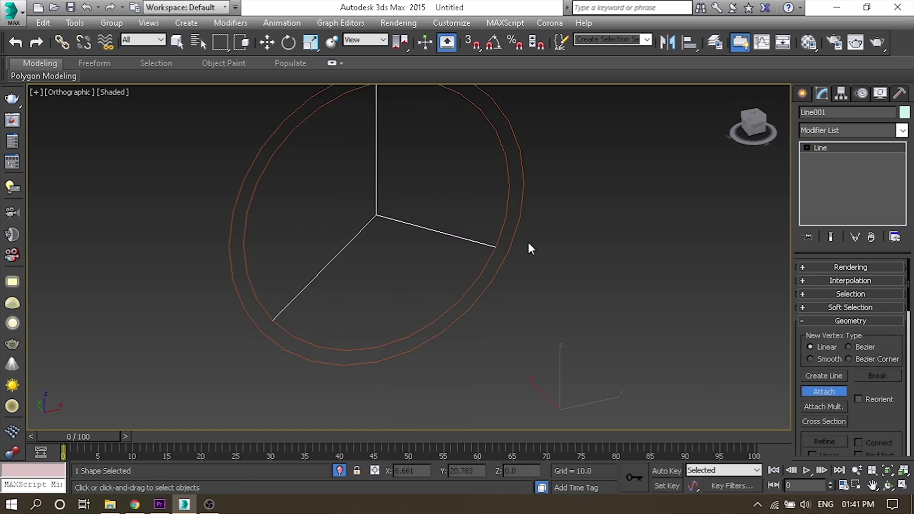
key("w")
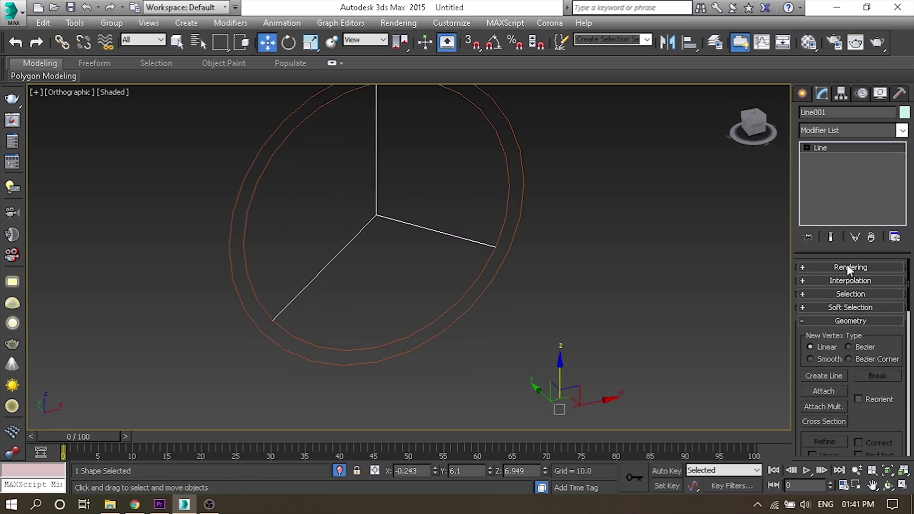
left_click(841, 93)
left_click(851, 174)
left_click(844, 247)
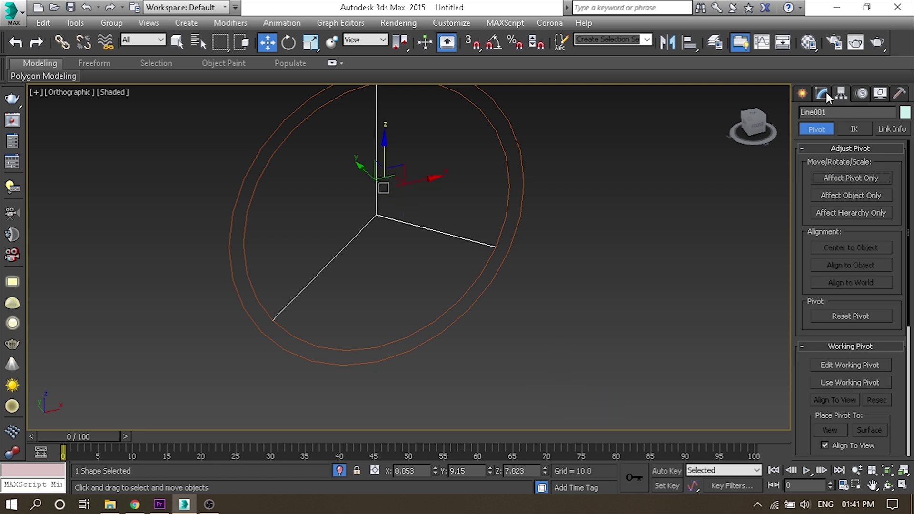
Step: Enable the spokes' rendering in renderer and viewport with 0.2 thickness
left_click(822, 93)
left_click(844, 271)
left_click(835, 287)
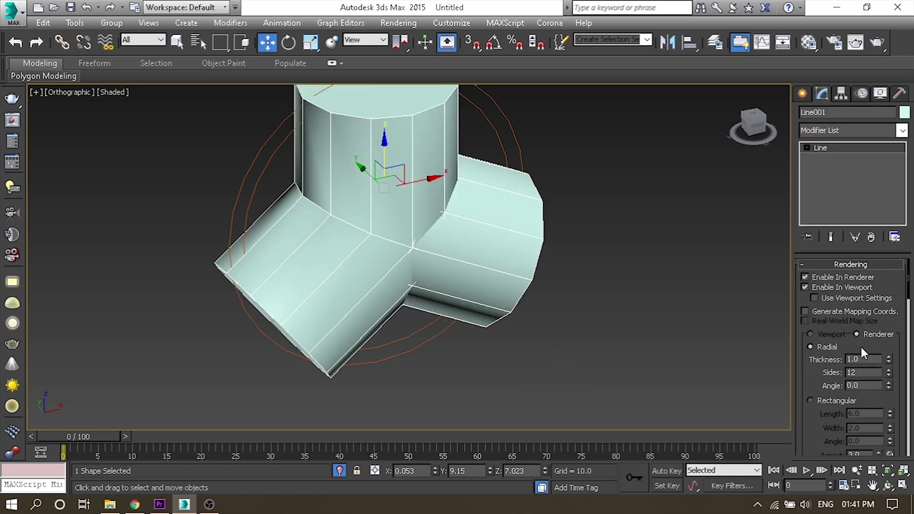
type("2")
key("Tab")
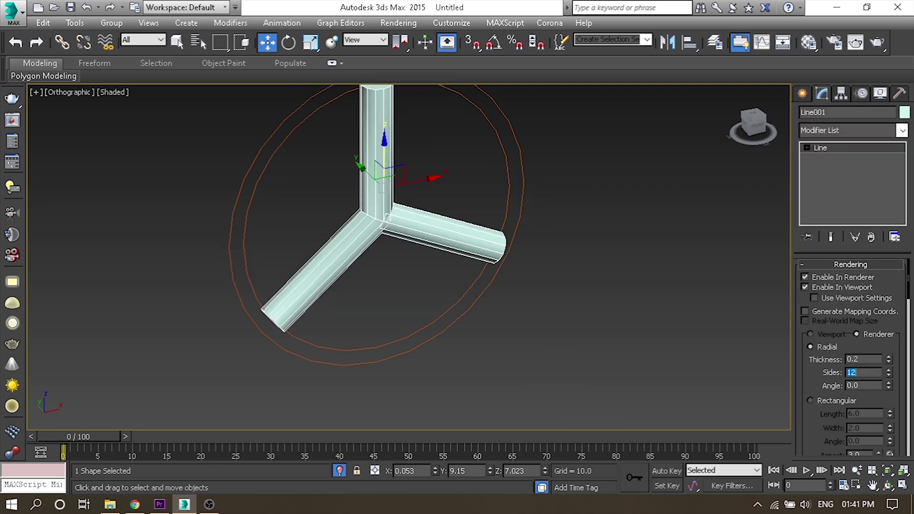
type("16")
key("Return")
Step: Orbit the Perspective view to inspect the rendered spoke grate
left_click(652, 312)
middle_click_drag(653, 312, 531, 295, "alt")
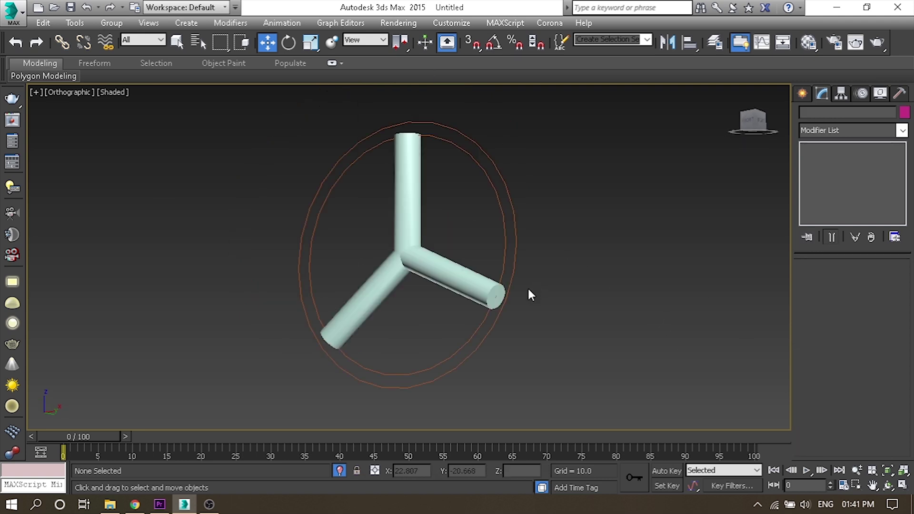
key("p")
middle_click_drag(412, 286, 535, 340, "alt")
left_click(444, 269)
mouse_move(444, 269)
middle_mouse_down("alt")
mouse_move(249, 234)
mouse_move(225, 217)
middle_mouse_up("alt")
left_click(224, 217)
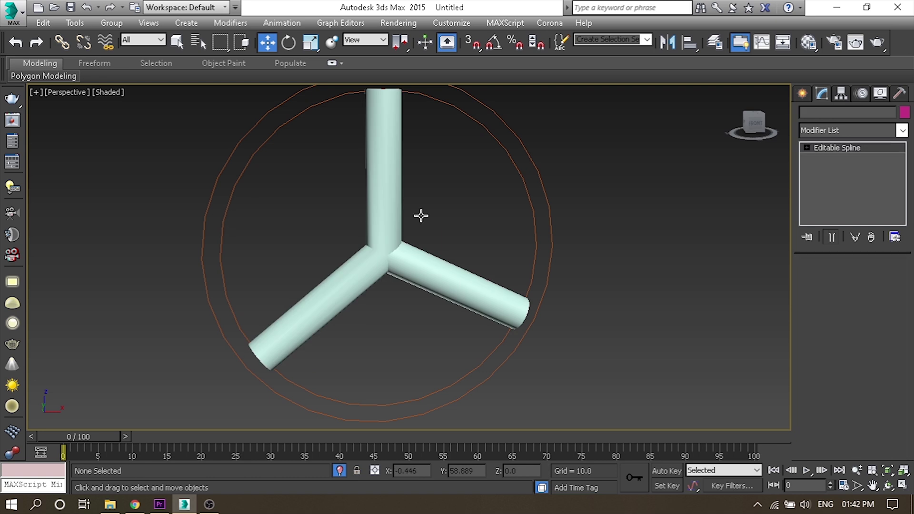
Step: Check the ring's Interpolation settings and reselect the ring circle in a tilted view
scroll(849, 310, "up", 5)
scroll(861, 317, "up", 1)
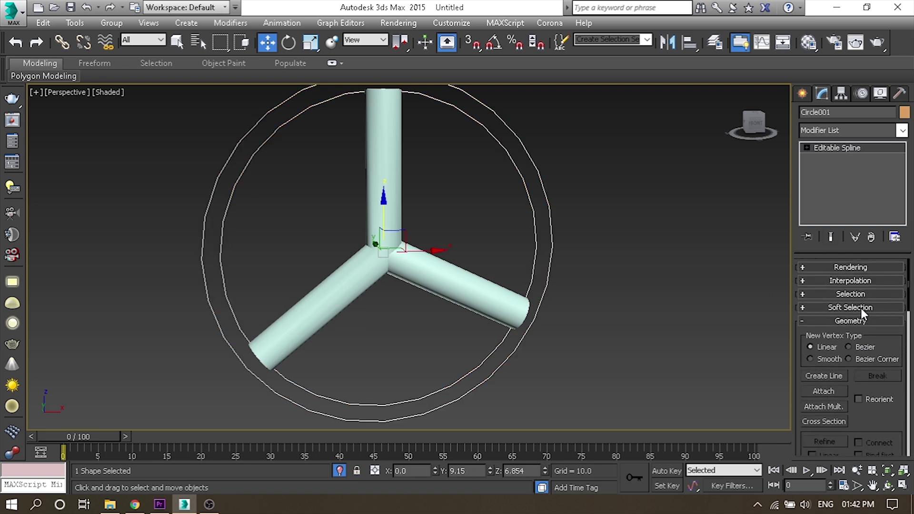
left_click(857, 281)
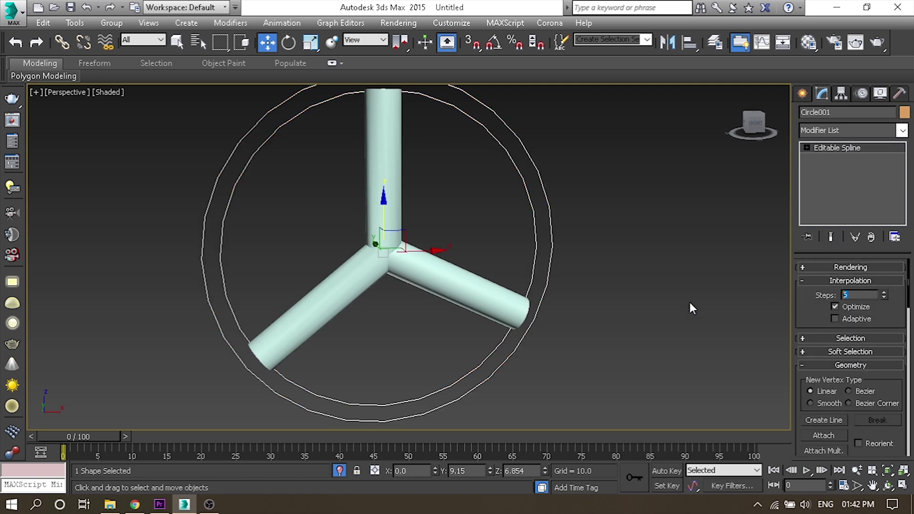
left_click(662, 253)
middle_click_drag(300, 377, 550, 218, "alt")
left_click(549, 224)
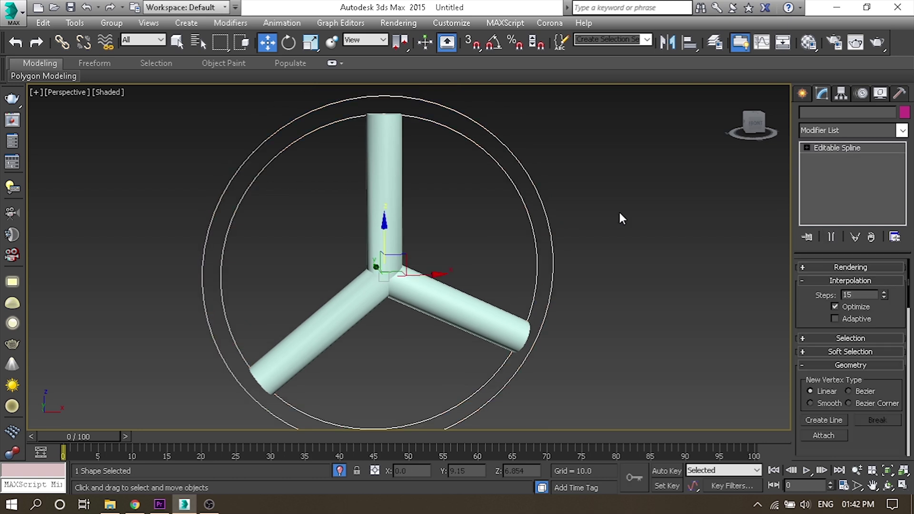
Step: Make the ring render in the viewport as a 0.05-thick tube with 16 sides
left_click(851, 264)
left_click(839, 287)
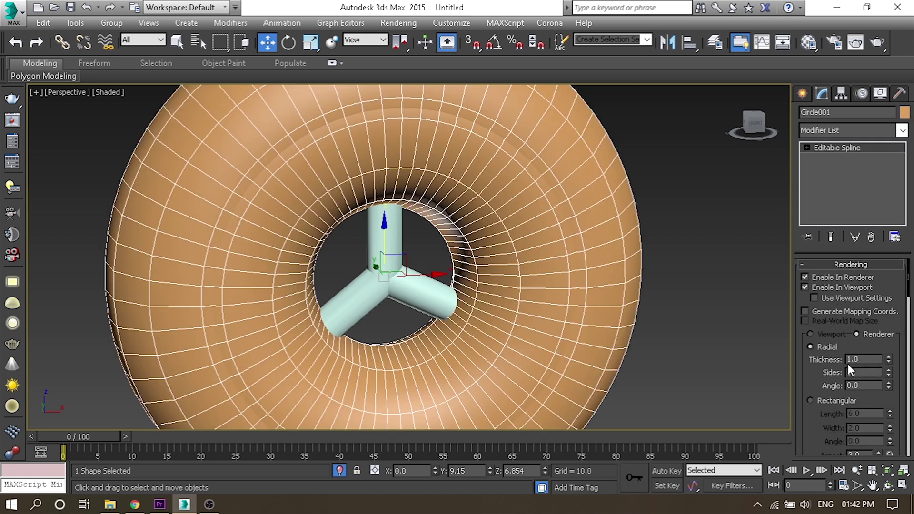
type("0.1")
key("Tab")
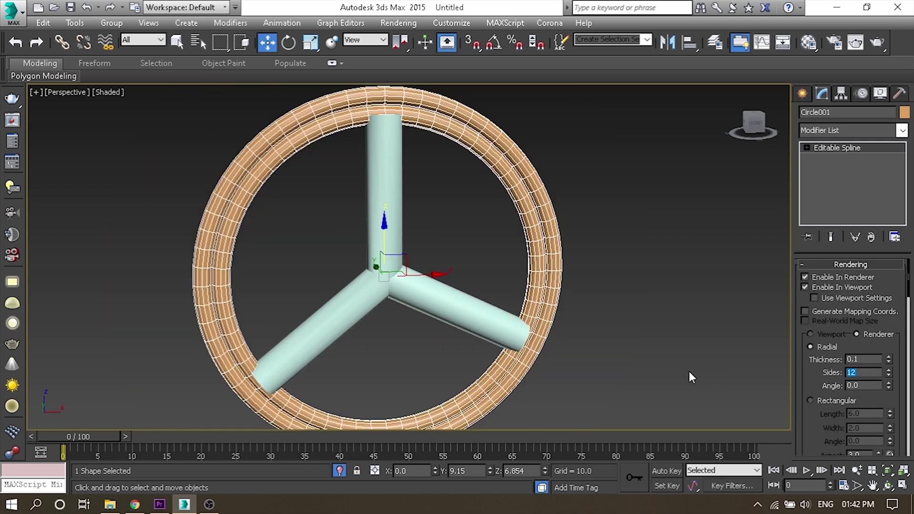
type("16")
double_click(862, 360)
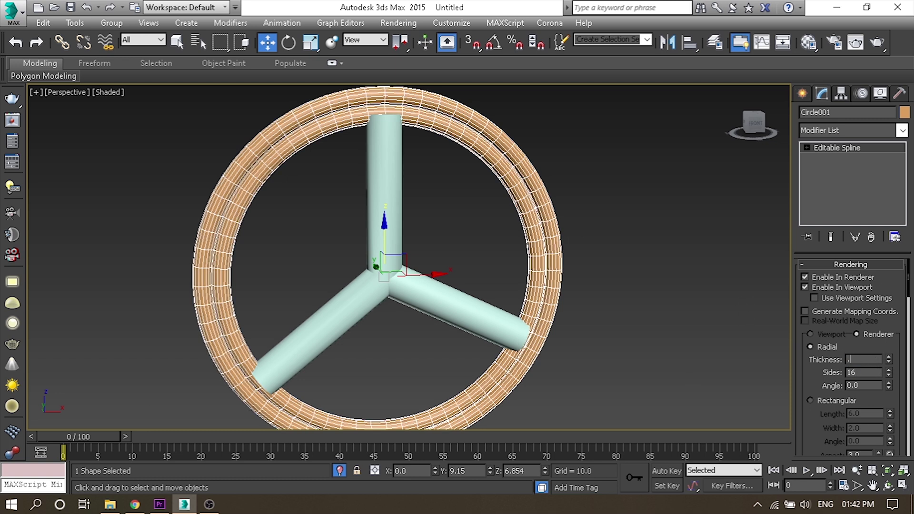
type(".05")
key("Return")
left_click(598, 112)
scroll(504, 249, "down", 3)
scroll(498, 253, "down", 2)
scroll(434, 252, "down", 1)
Step: In the front view, draw a circle from the spokes' centre out to the grate ring
key("f")
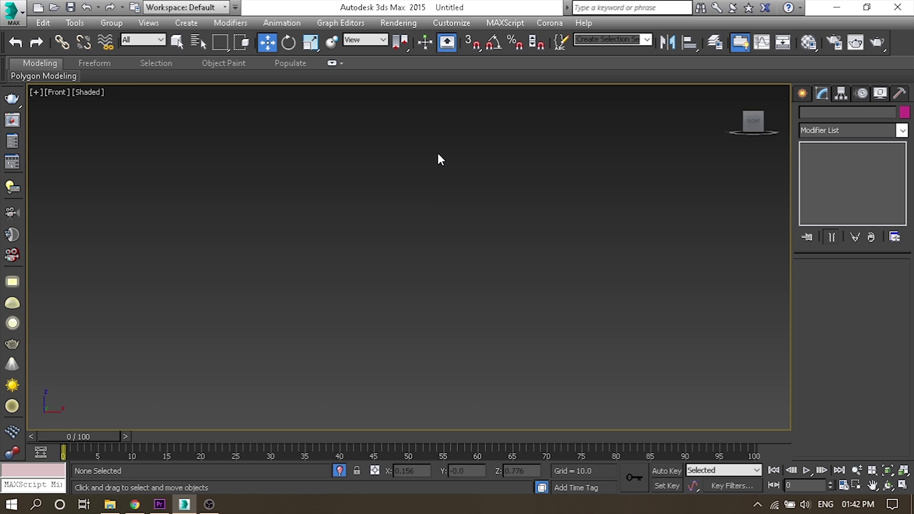
left_click(803, 94)
left_click(826, 203)
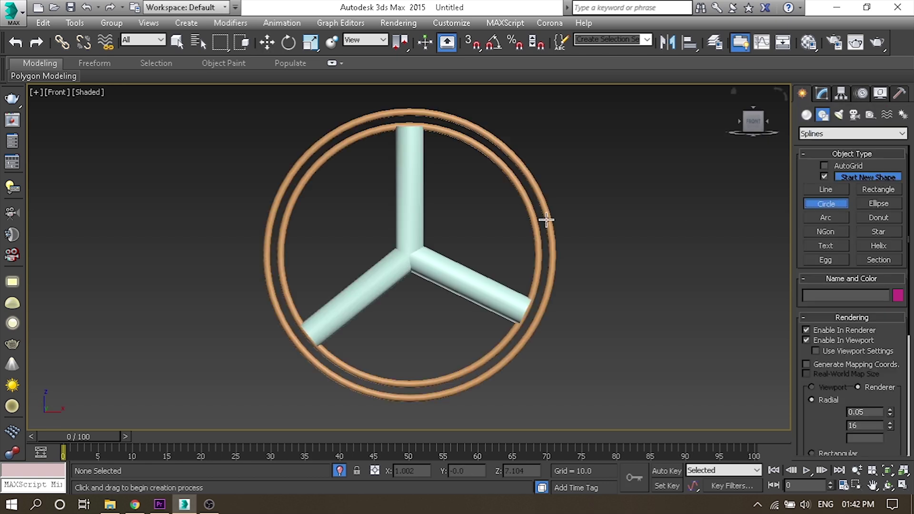
left_click_drag(410, 253, 502, 357)
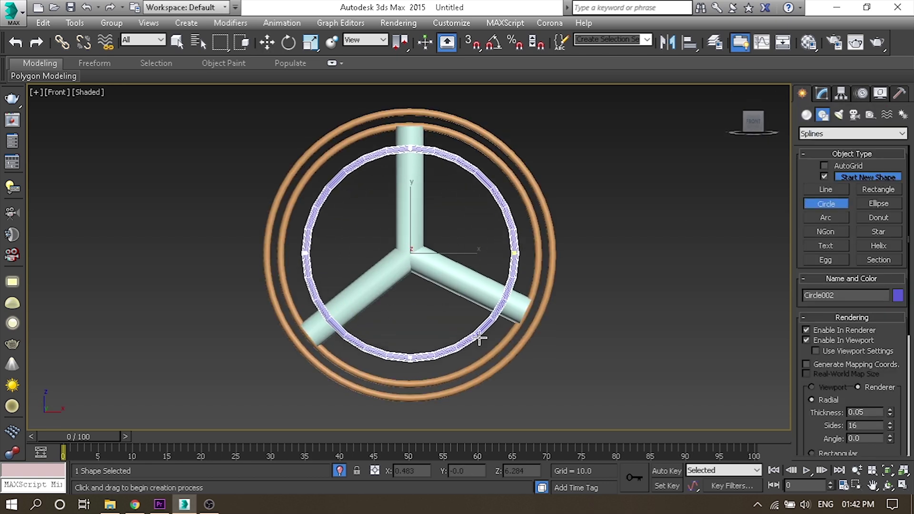
right_click(502, 357)
Step: Turn off Enable In Renderer for Circle002, centre it at X 0, and set radius 0.98
left_click(823, 95)
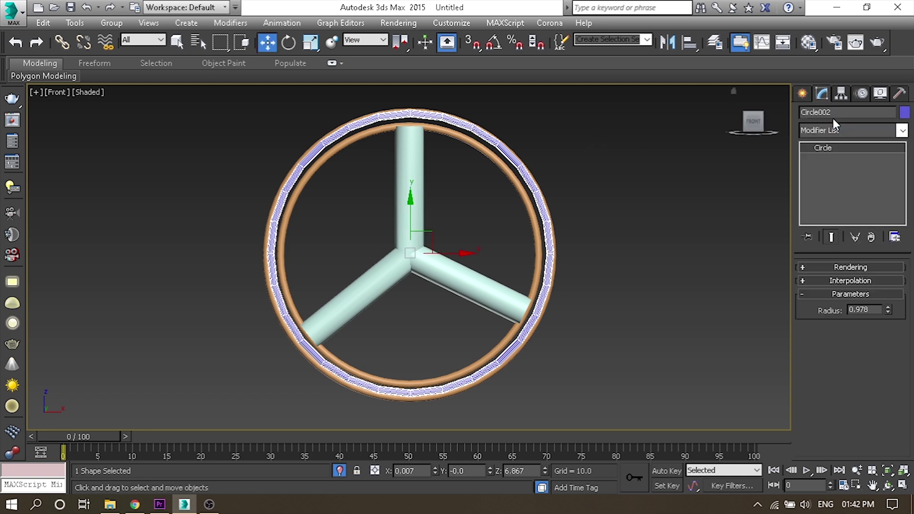
left_click(846, 276)
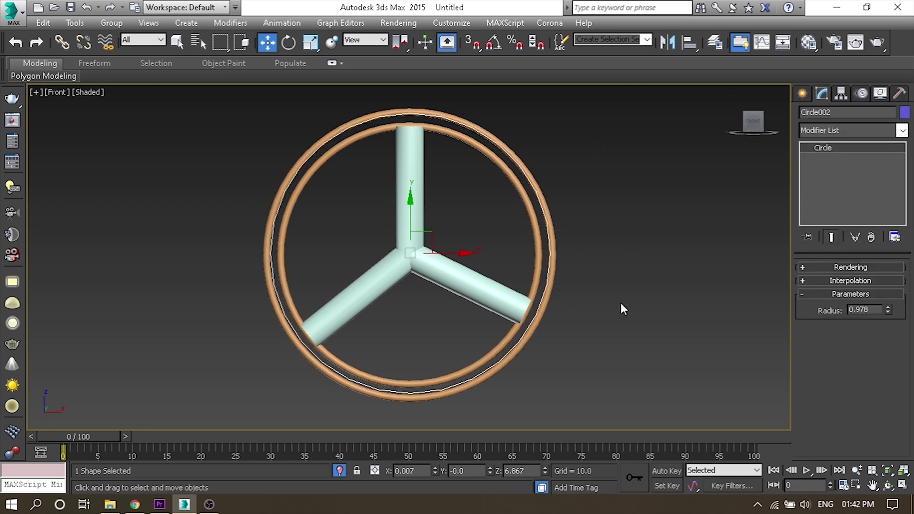
right_click(438, 468)
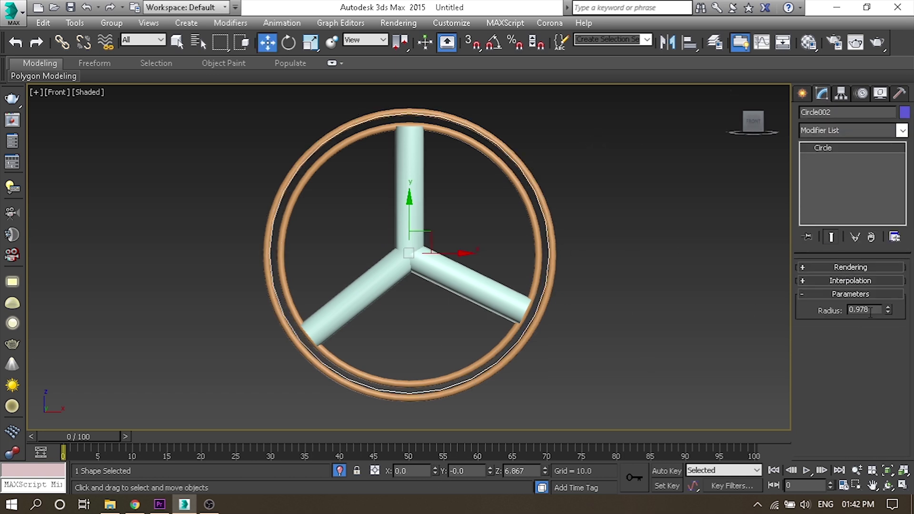
type("0.98")
key("Return")
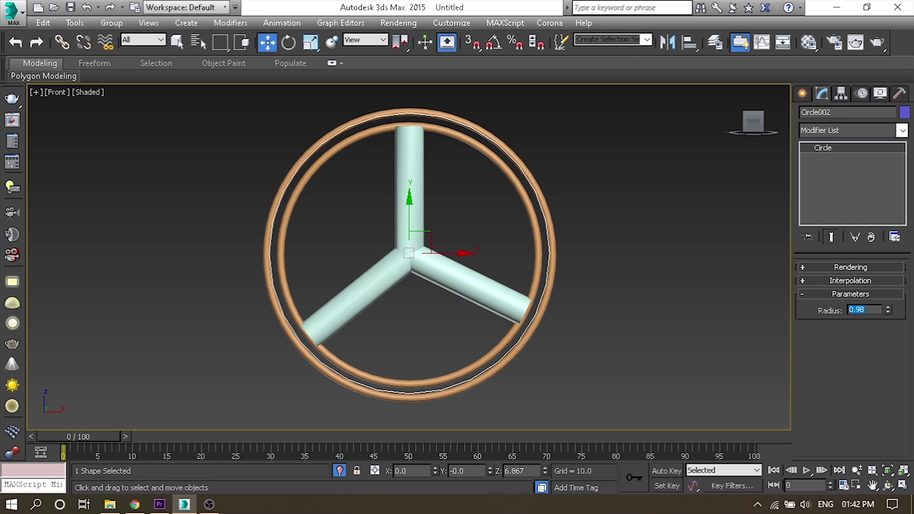
middle_click_drag(551, 307, 458, 378, "alt")
scroll(447, 333, "down", 5)
left_click_drag(441, 298, 302, 105)
key("ctrl+z")
Step: Change the circle's radius to 0.99 and add an Extrude modifier
key("z")
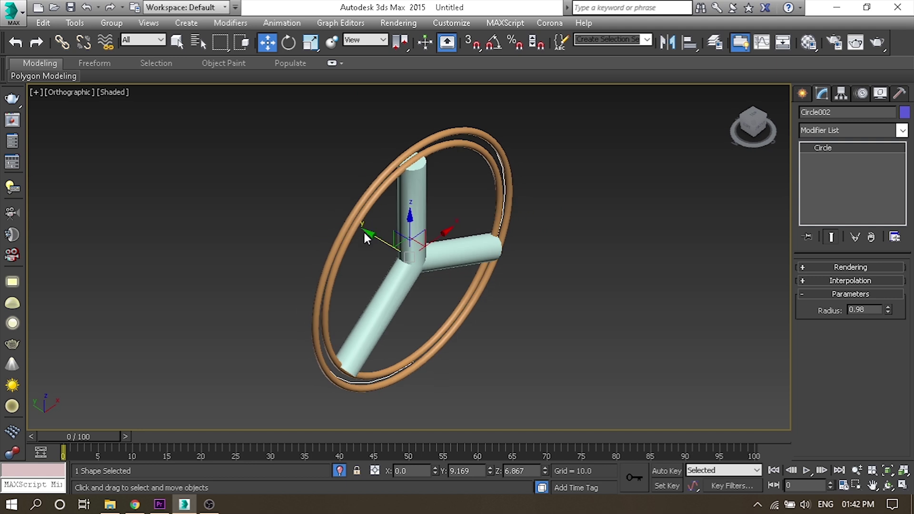
scroll(364, 231, "up", 5)
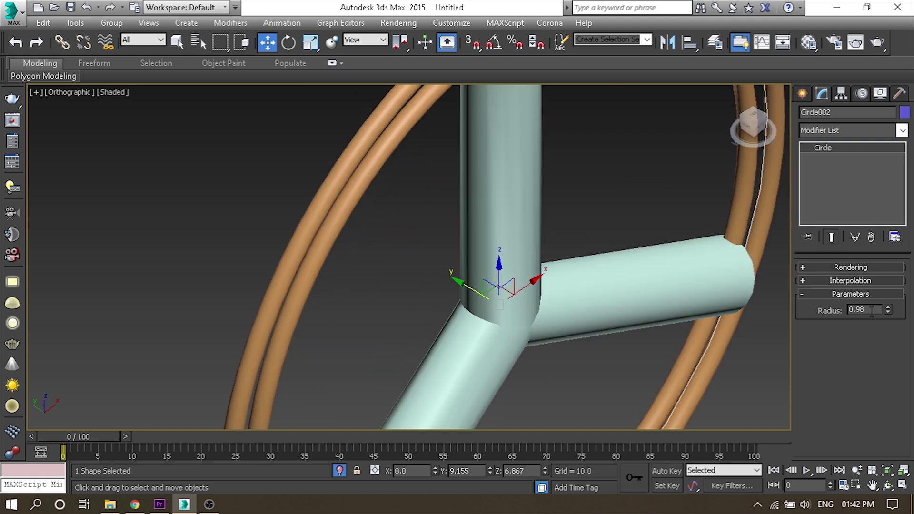
type("0.99")
key("Return")
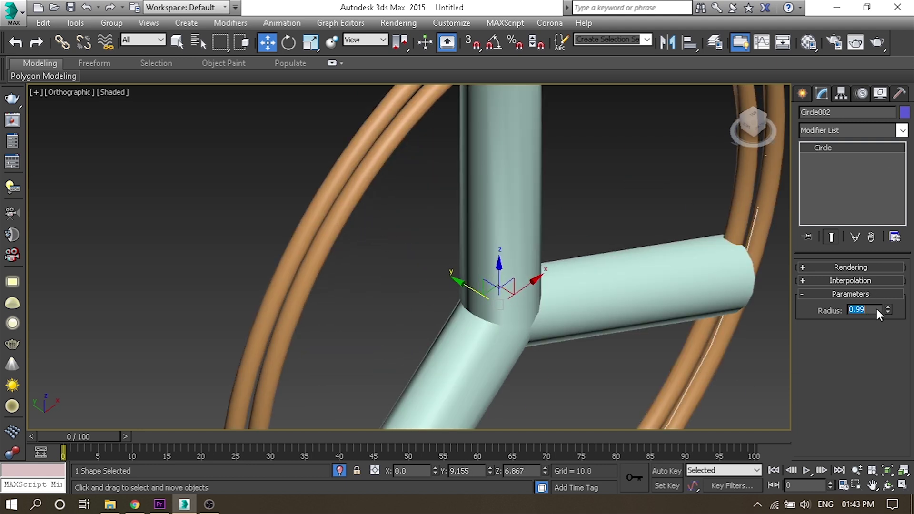
type("1")
left_click(830, 133)
key("e")
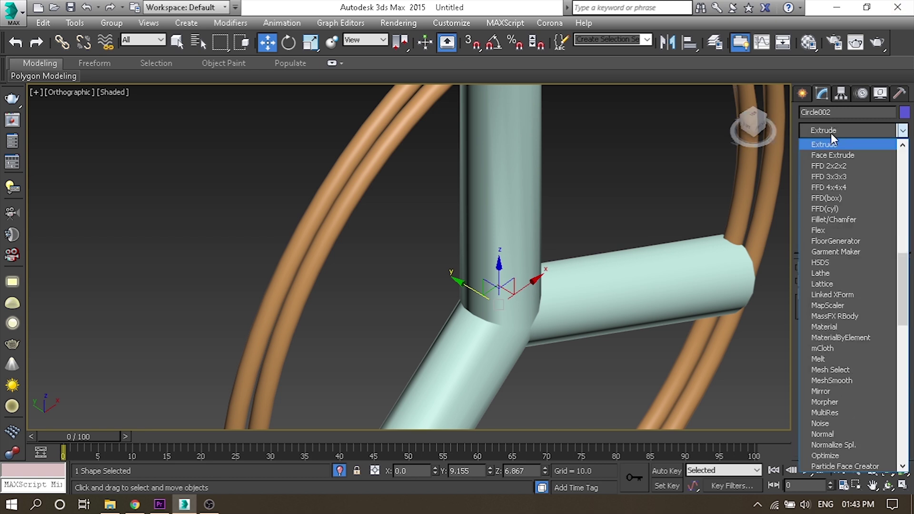
left_click(855, 145)
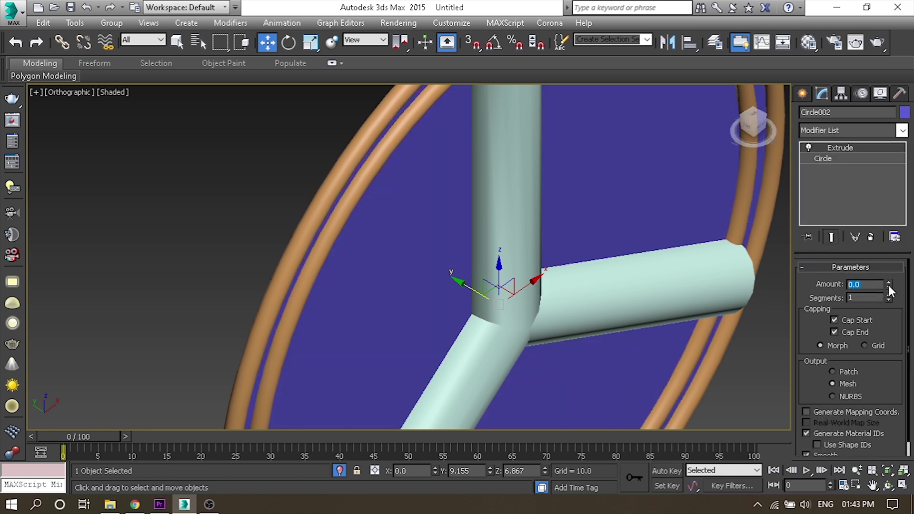
Step: Set the Extrude amount to 0.01 to make a thin disc behind the spokes
type("1.5")
key("Return")
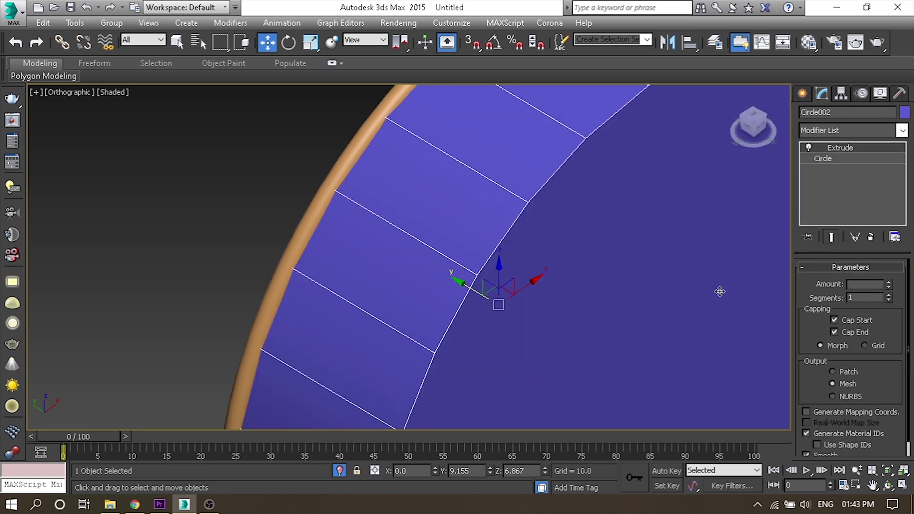
type("1")
key("Return")
left_click(171, 274)
scroll(171, 274, "down", 5)
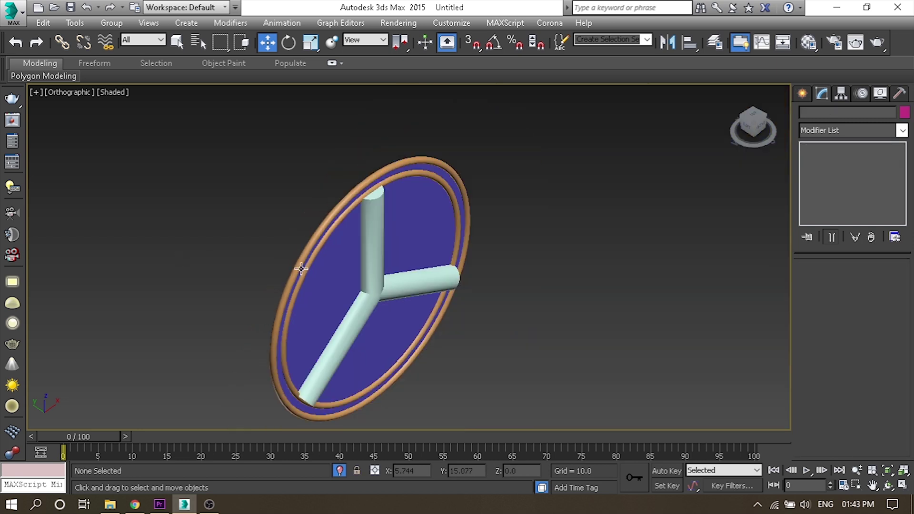
middle_click_drag(302, 265, 320, 241, "alt")
key("ctrl+a")
Step: Set the object colour of the three grate parts to grey
left_click(904, 112)
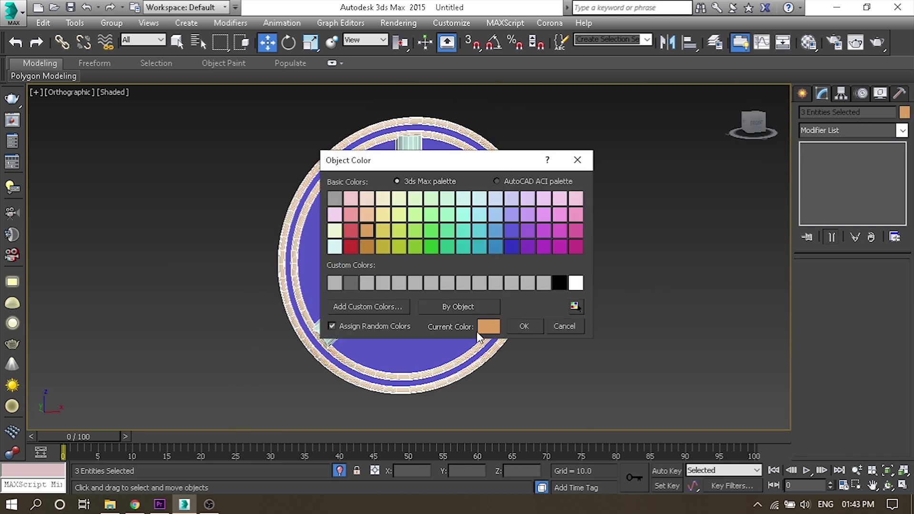
left_click(535, 326)
right_click(535, 328)
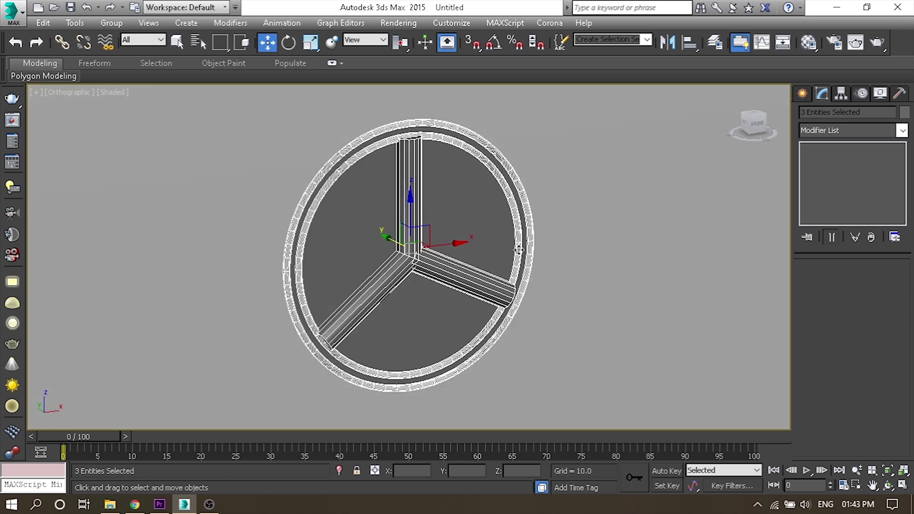
scroll(635, 261, "down", 5)
scroll(649, 253, "up", 5)
scroll(565, 252, "up", 3)
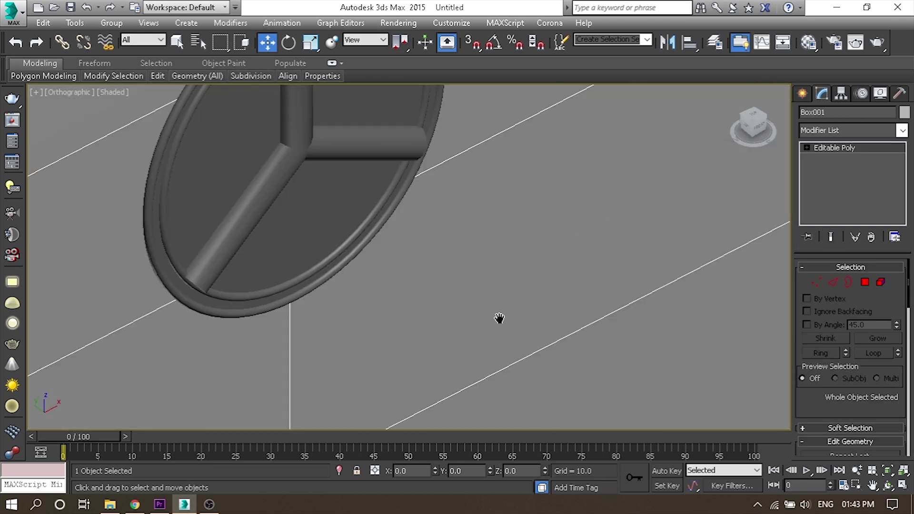
middle_click_drag(447, 257, 317, 201, "alt")
Step: Reselect the ring, spokes and disc and nudge the grate slightly up and left
key("F3")
left_click_drag(250, 169, 446, 318)
key("F3")
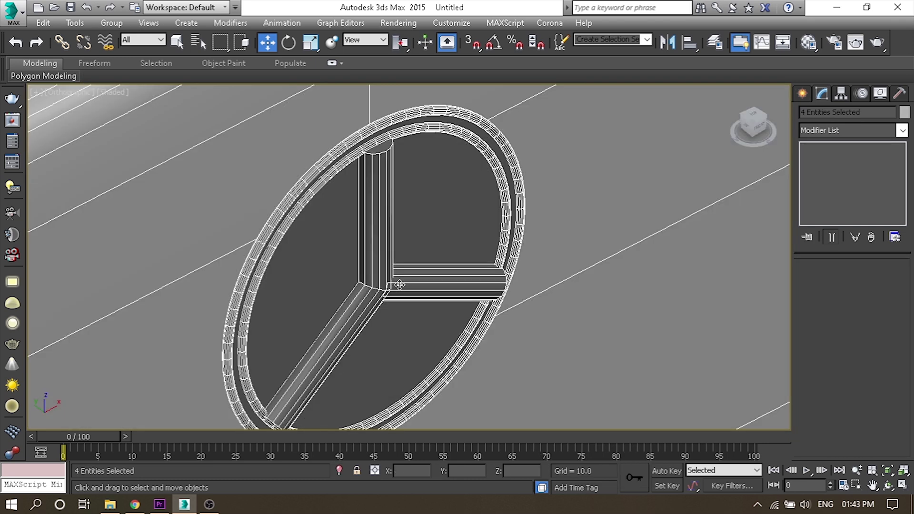
left_click_drag(350, 257, 330, 263)
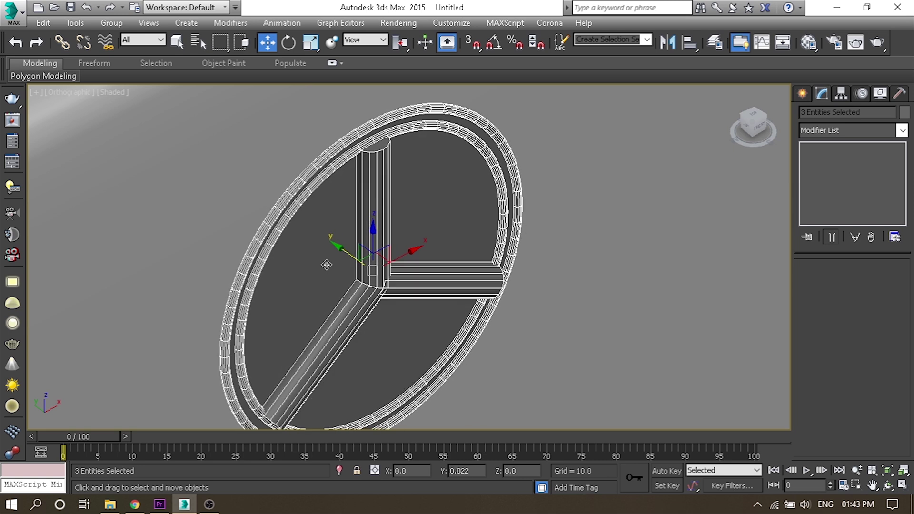
scroll(447, 297, "down", 8)
scroll(451, 295, "down", 5)
Step: Set the object colour of the drain's backing disc to black
left_click(142, 196)
scroll(460, 280, "up", 5)
scroll(320, 238, "down", 4)
scroll(551, 180, "up", 8)
left_click(551, 180)
scroll(482, 178, "up", 5)
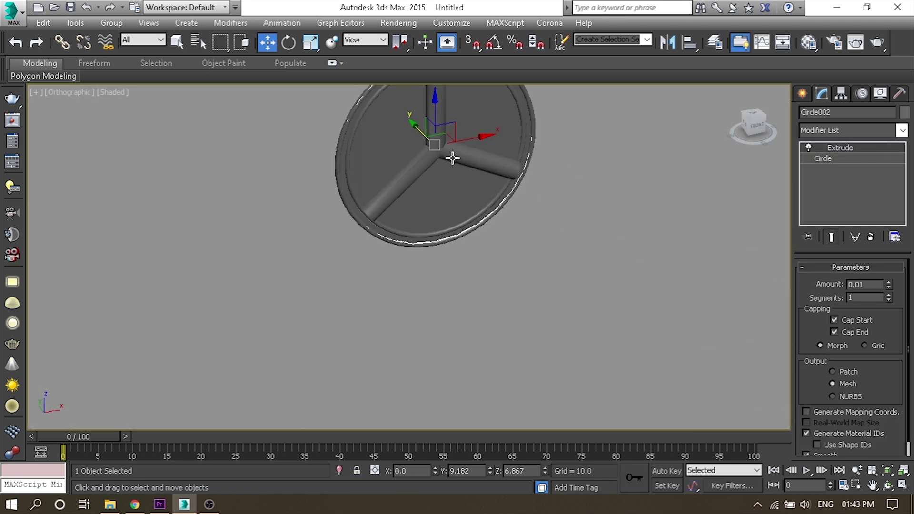
left_click(904, 112)
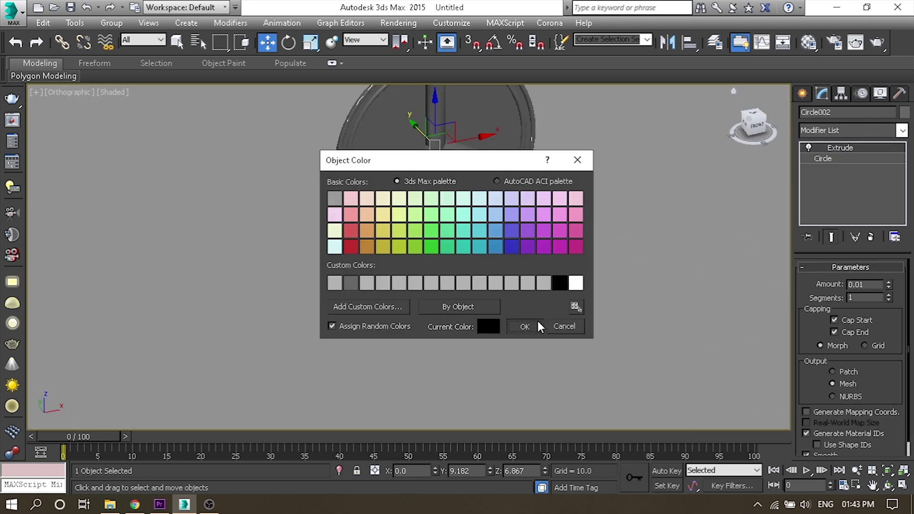
left_click(538, 326)
scroll(495, 297, "down", 4)
left_click(495, 298)
scroll(602, 331, "down", 3)
scroll(489, 328, "down", 3)
scroll(402, 302, "down", 3)
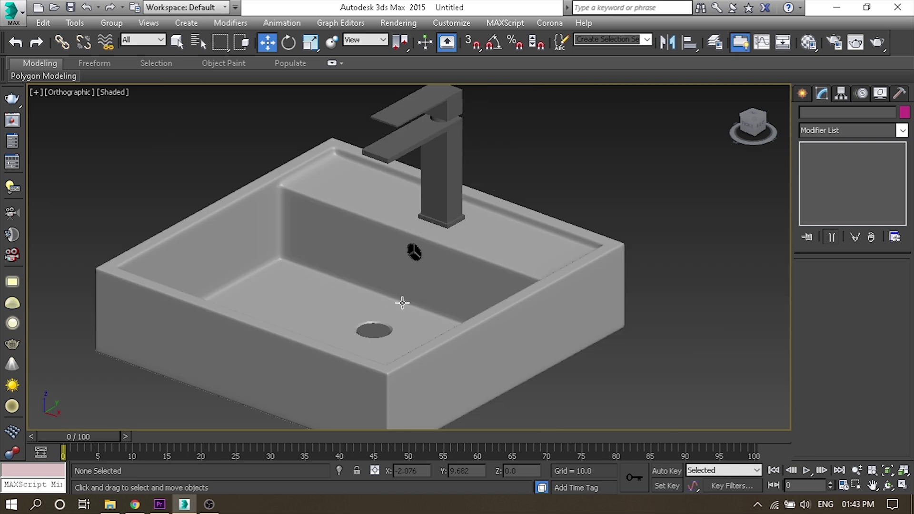
Step: Switch to Perspective view and orbit around the finished sink and its black grate
key("p")
middle_click_drag(428, 322, 545, 295, "alt")
mouse_move(538, 322)
middle_mouse_down("alt")
mouse_move(428, 310)
mouse_move(406, 222)
mouse_move(490, 259)
mouse_move(535, 346)
mouse_move(578, 363)
mouse_move(577, 351)
mouse_move(585, 352)
mouse_move(571, 355)
mouse_move(568, 336)
middle_mouse_up("alt")
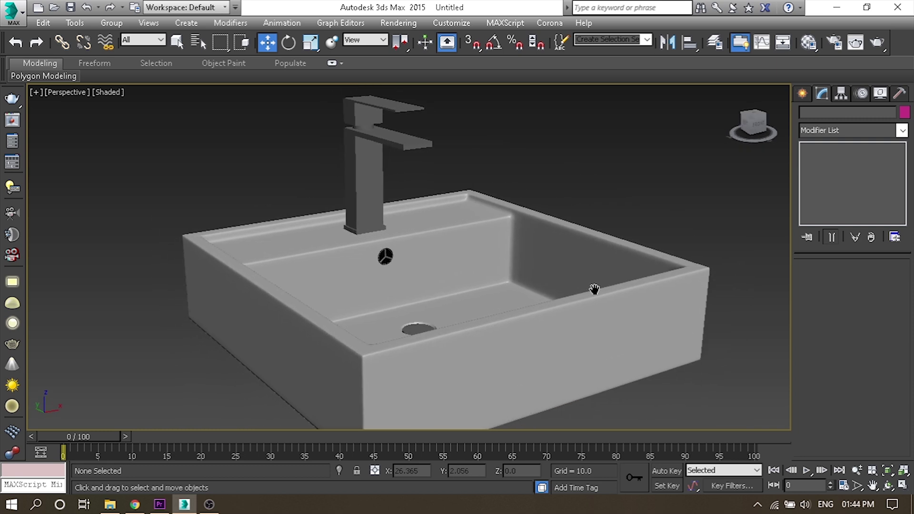